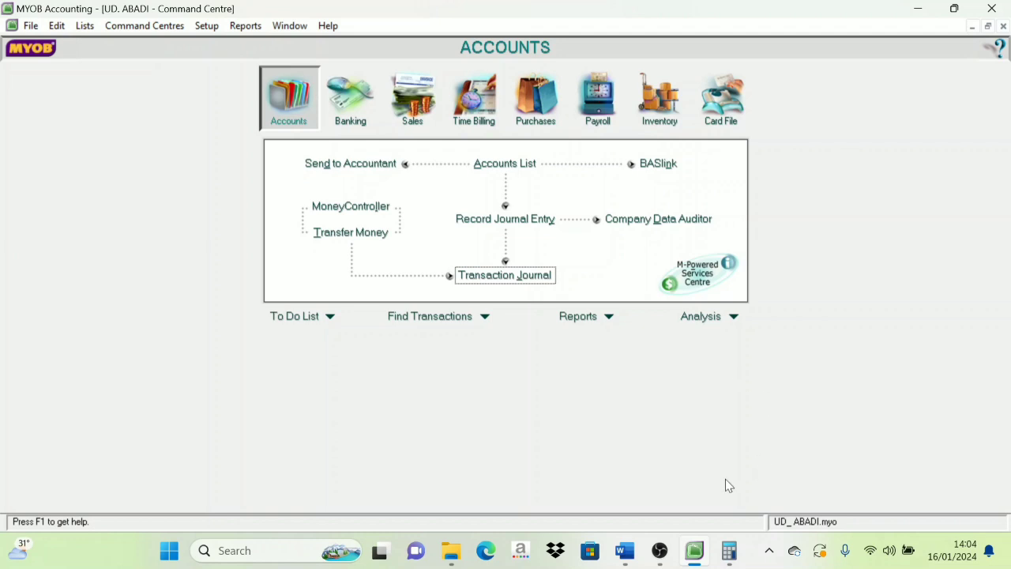
Switch to the Word document with memo BM12-1 and arrange it side by side with MYOB Accounting so the memo amounts are readable
left_click(623, 552)
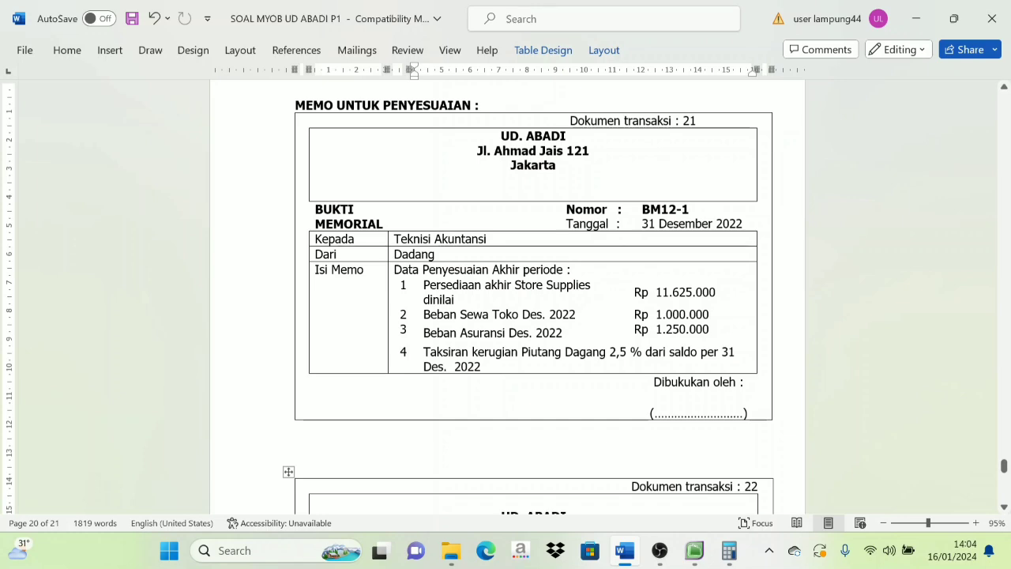
key("super+Right")
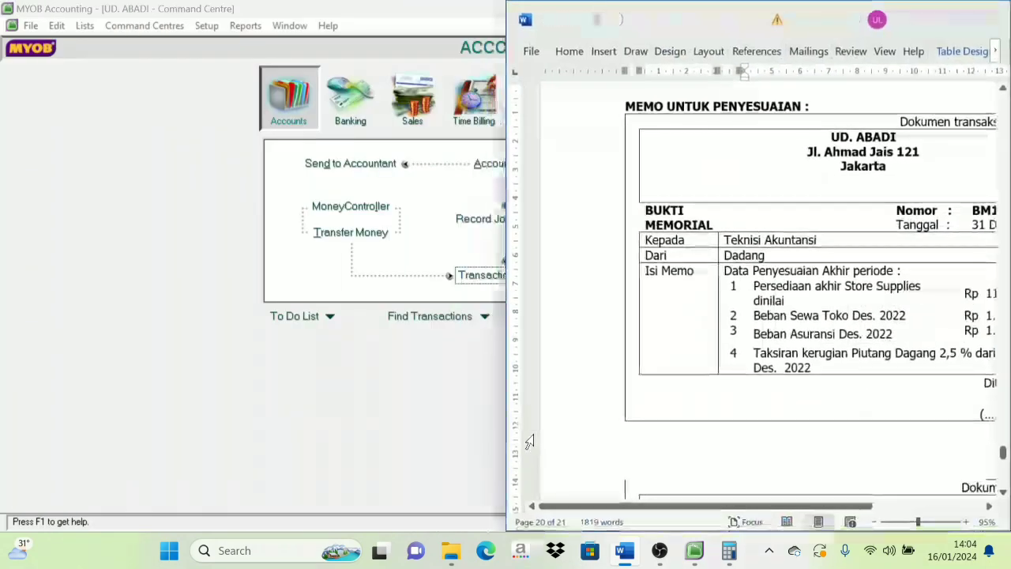
key("Return")
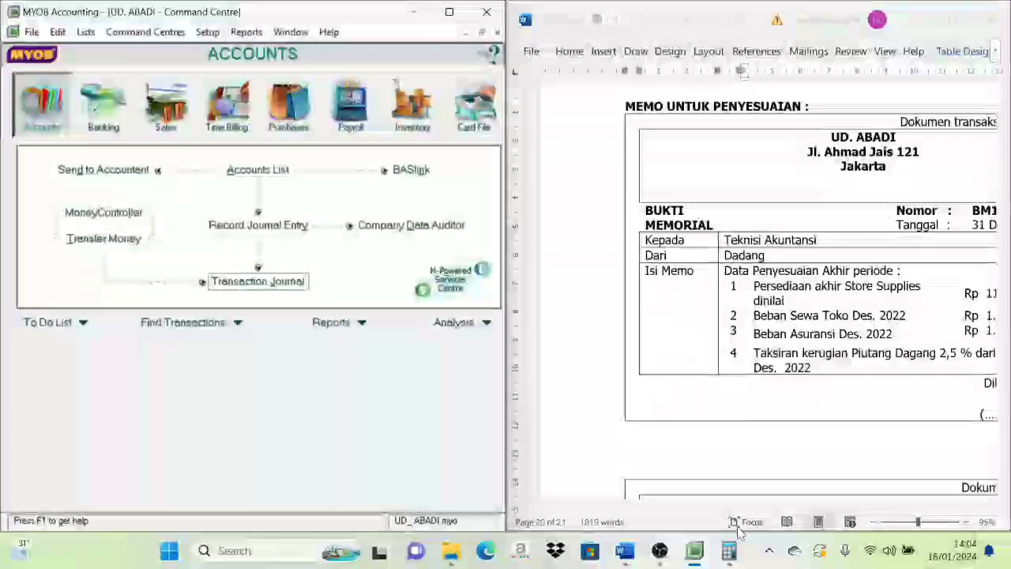
left_click_drag(743, 505, 799, 510)
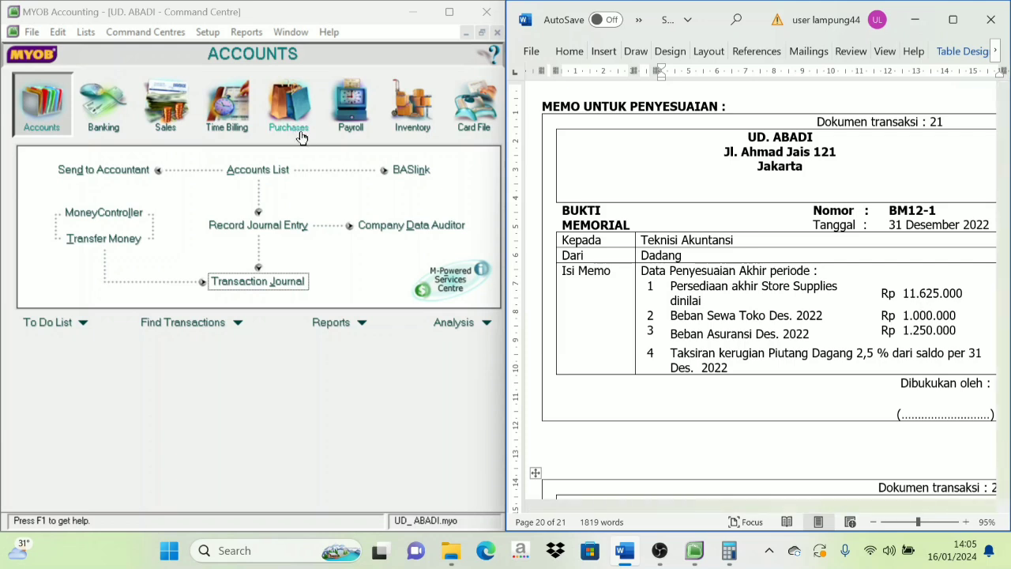
Look up the current balance of the Store Supplies account in MYOB's accounts list
left_click(85, 31)
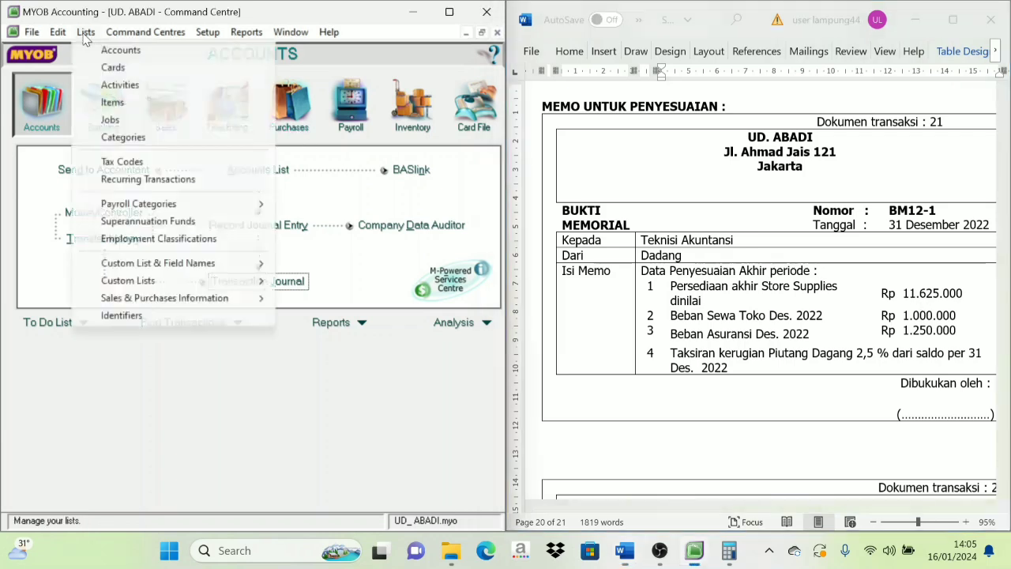
left_click(110, 51)
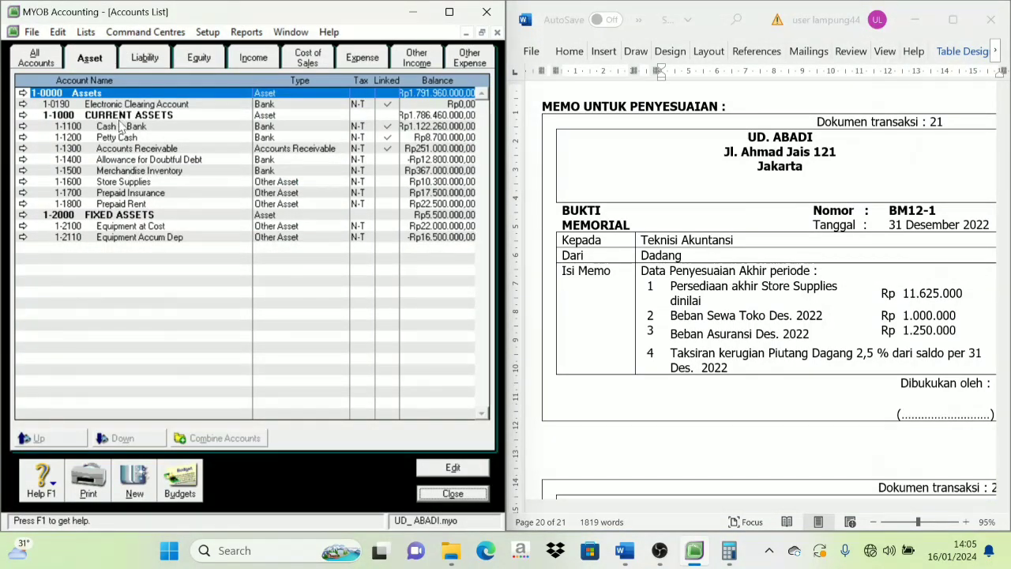
left_click(128, 183)
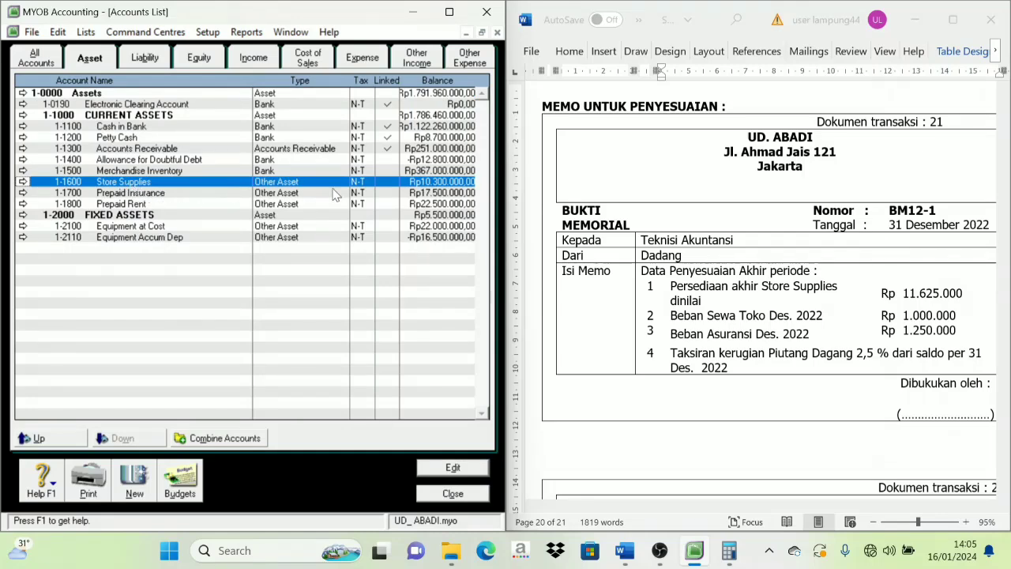
left_click(449, 192)
left_click(440, 184)
left_click(425, 195)
left_click(424, 184)
Subtract 10300000 from 11625000 in Calculator, keeping the result visible beside the memo, and close the accounts list in MYOB
left_click(720, 550)
left_click_drag(686, 433, 586, 253)
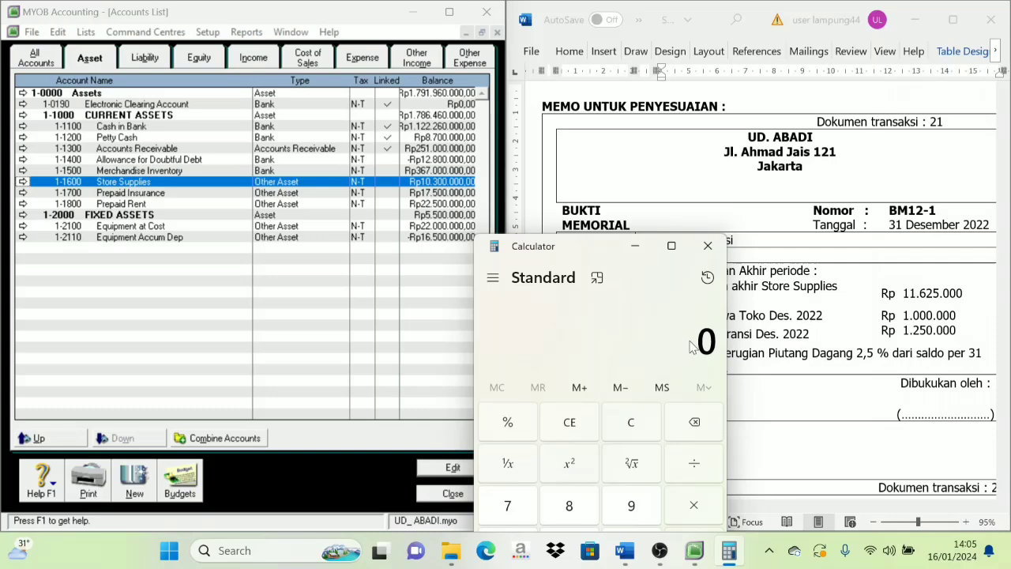
type("11.625.000")
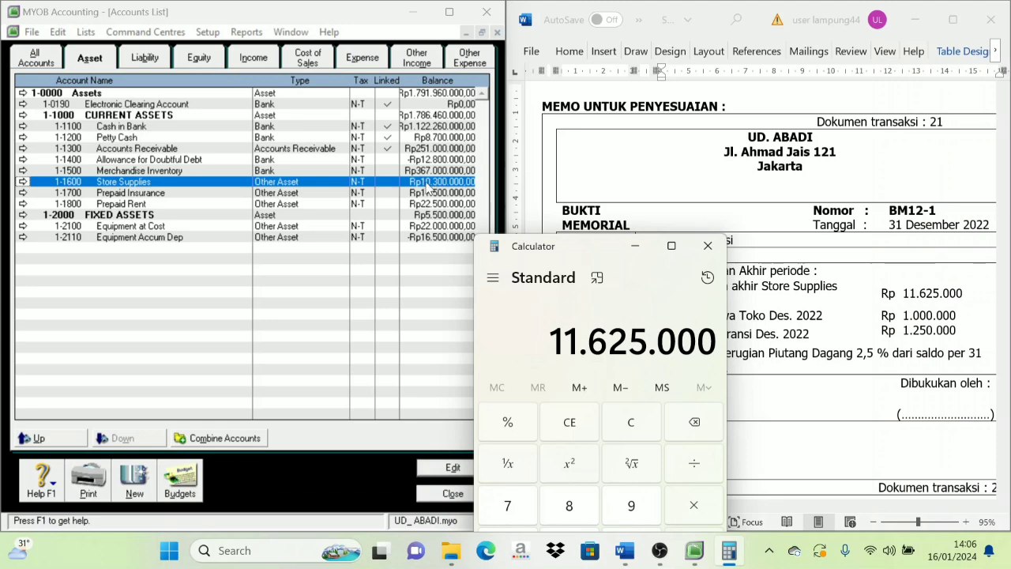
key("minus")
type("103000000")
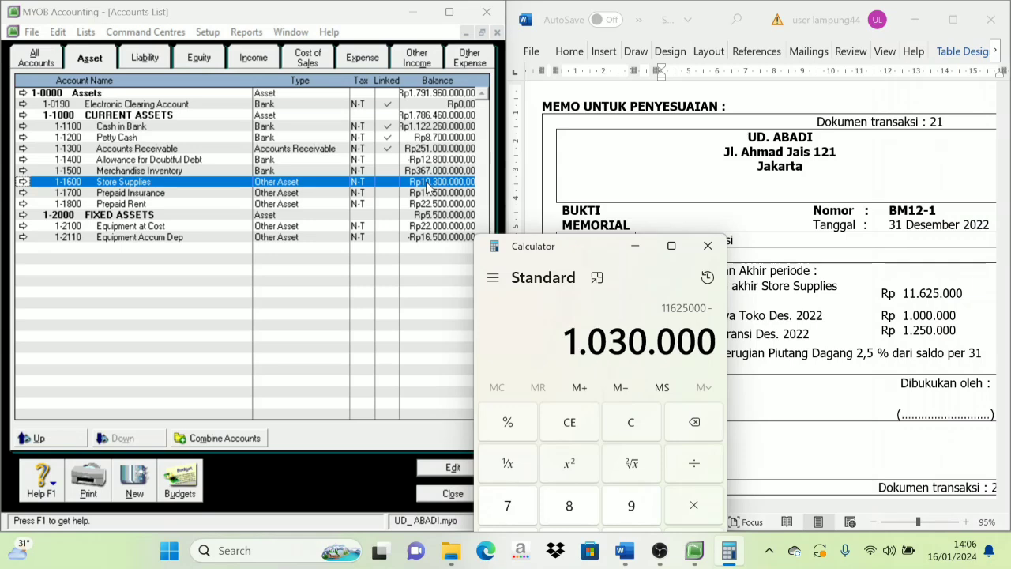
key("Return")
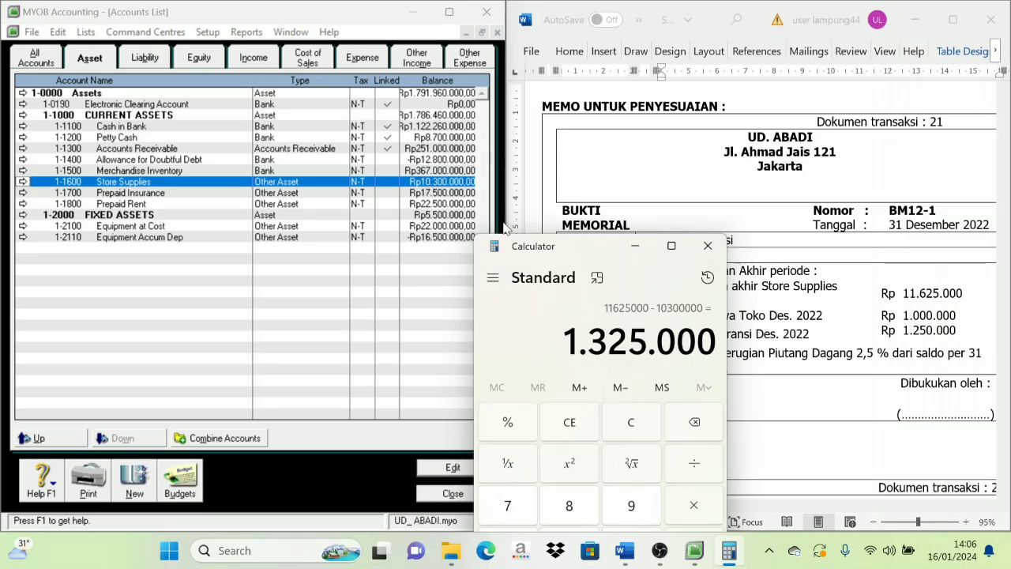
left_click_drag(587, 254, 677, 301)
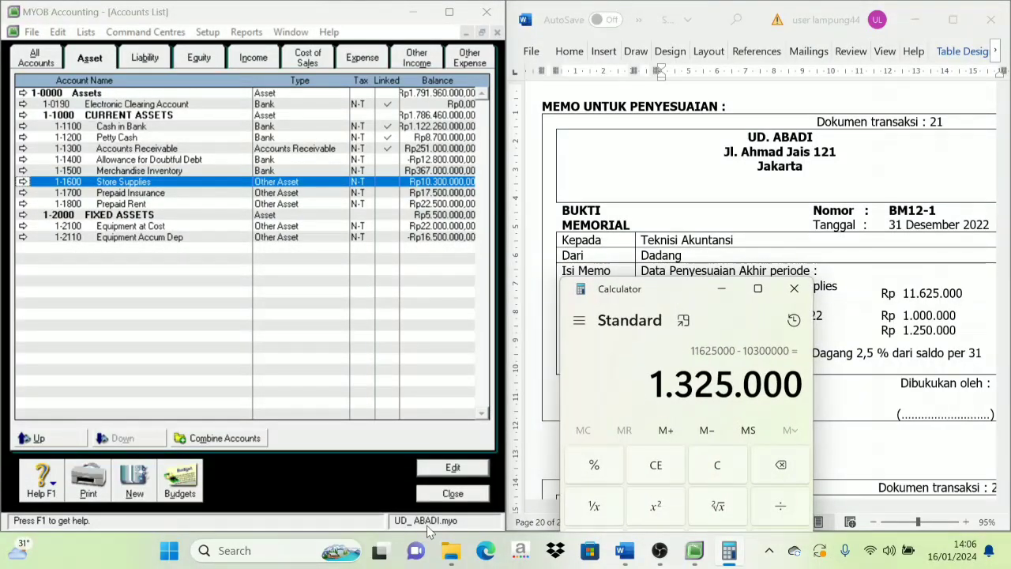
left_click(449, 495)
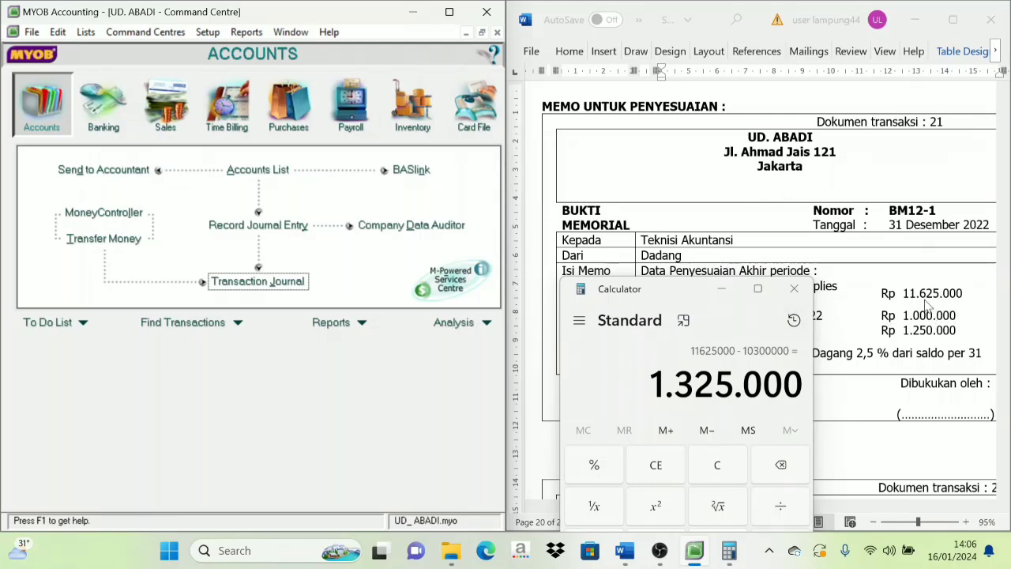
left_click_drag(689, 293, 703, 347)
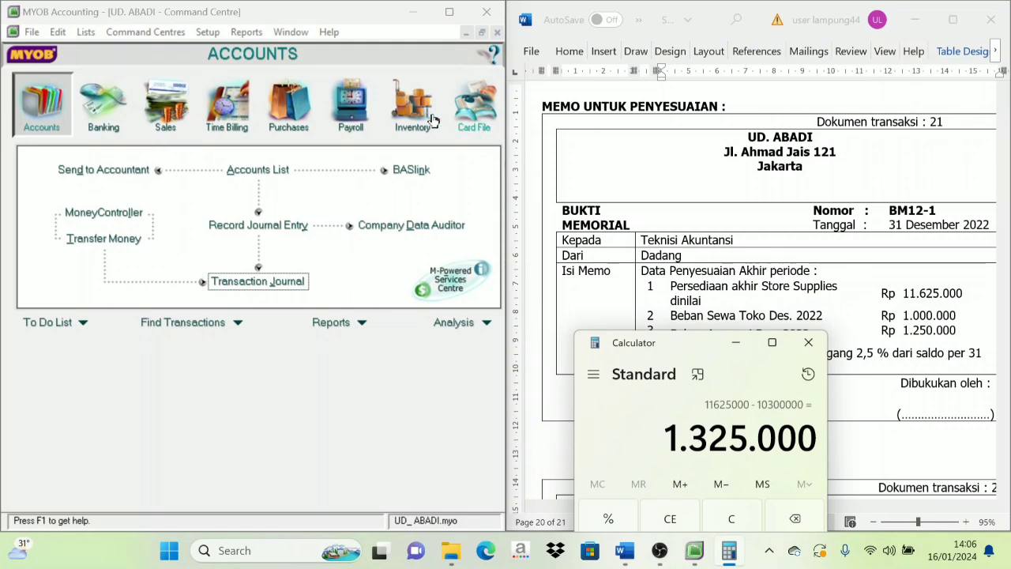
left_click(45, 118)
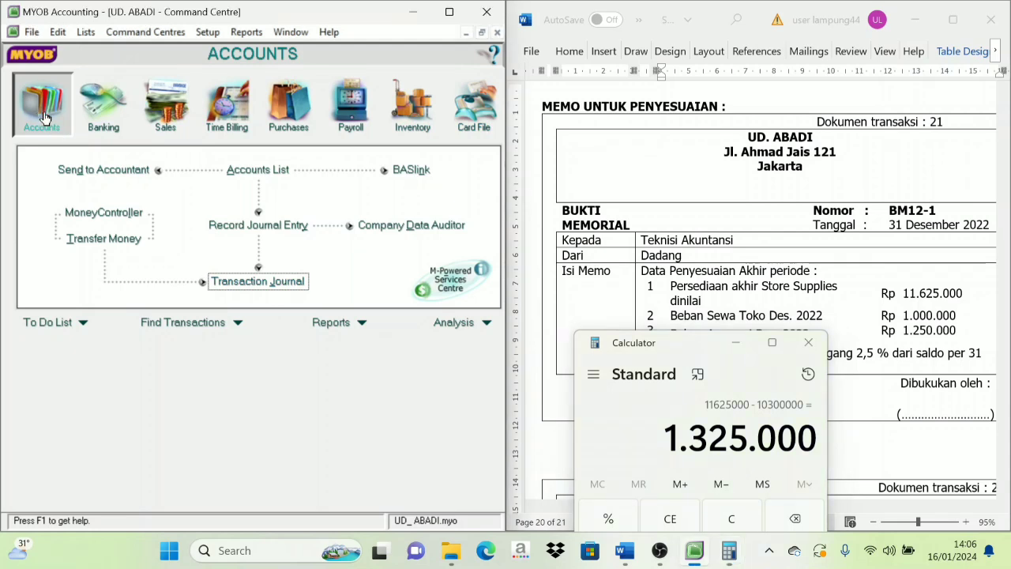
left_click(267, 288)
left_click(456, 477)
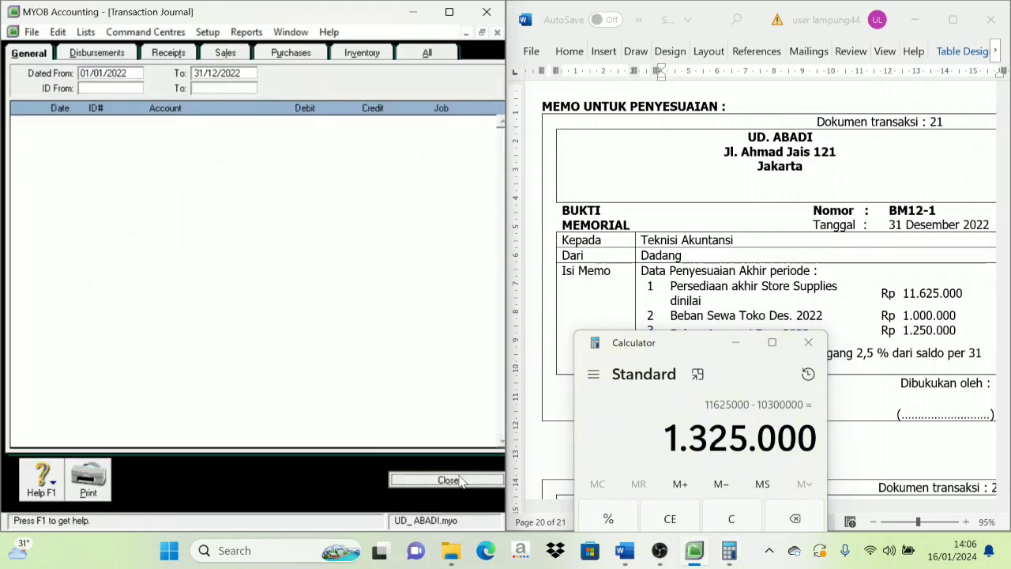
Start a new journal entry numbered BM12-1 with the memo "Data Penyesuaian Akhir Periode"
left_click(253, 228)
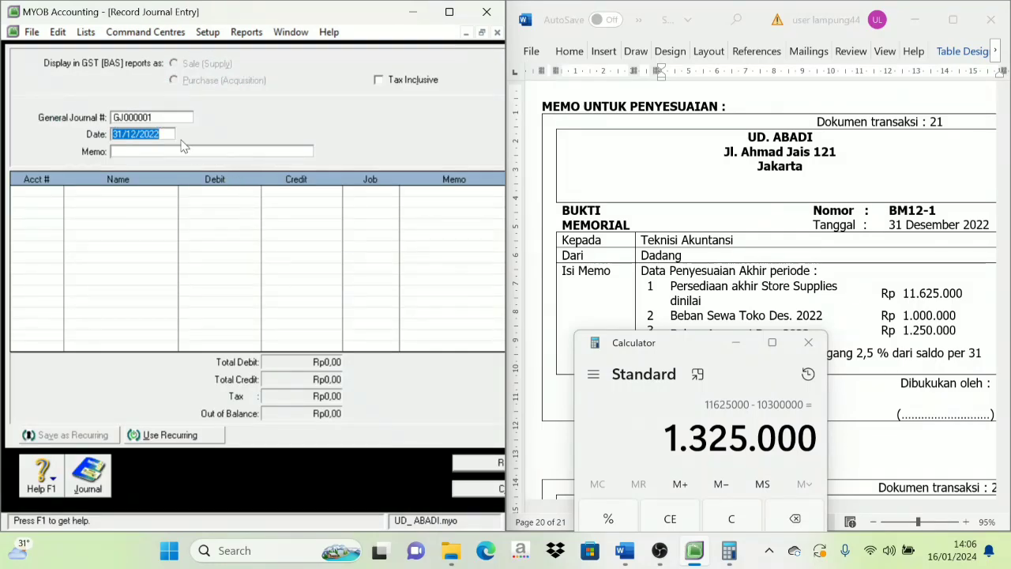
left_click(157, 120)
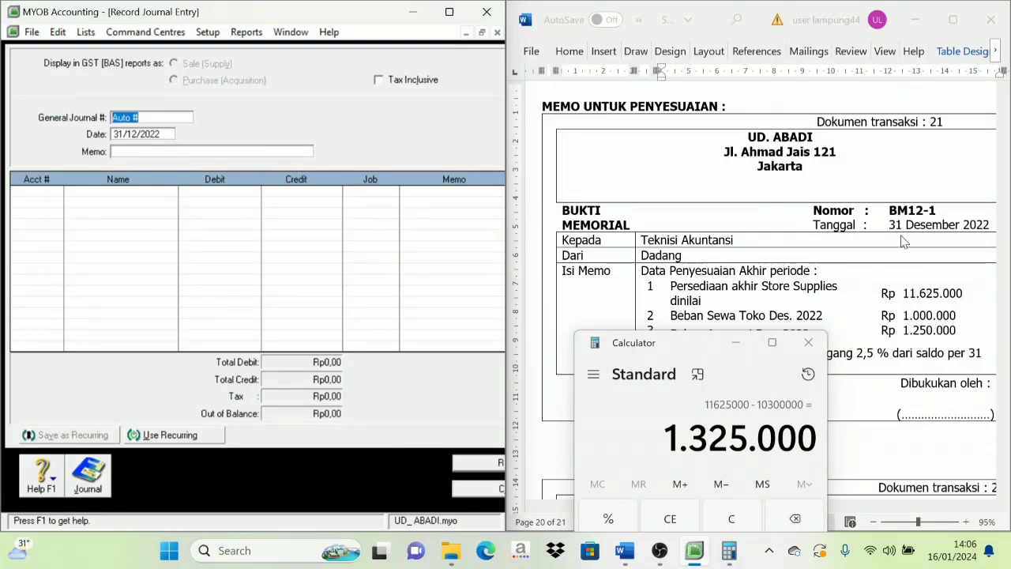
key("Caps_Lock")
type("BM12-1")
key("Tab")
key("Tab")
key("Caps_Lock")
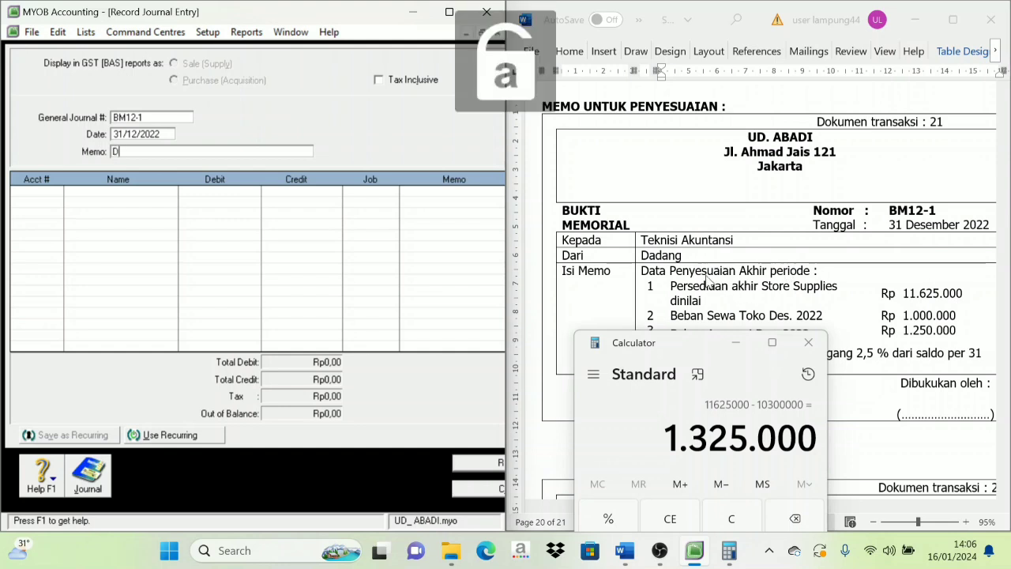
type("ata Penyesuaian Akhir Periode")
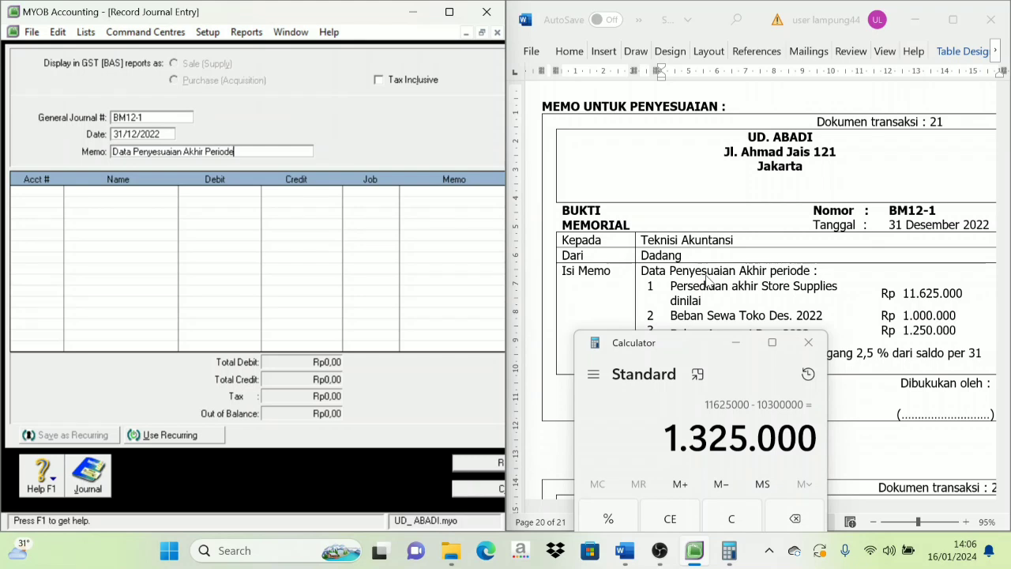
Enter the first journal line, debiting Store Supplies (1-1600) with Rp1.325.000
left_click(49, 194)
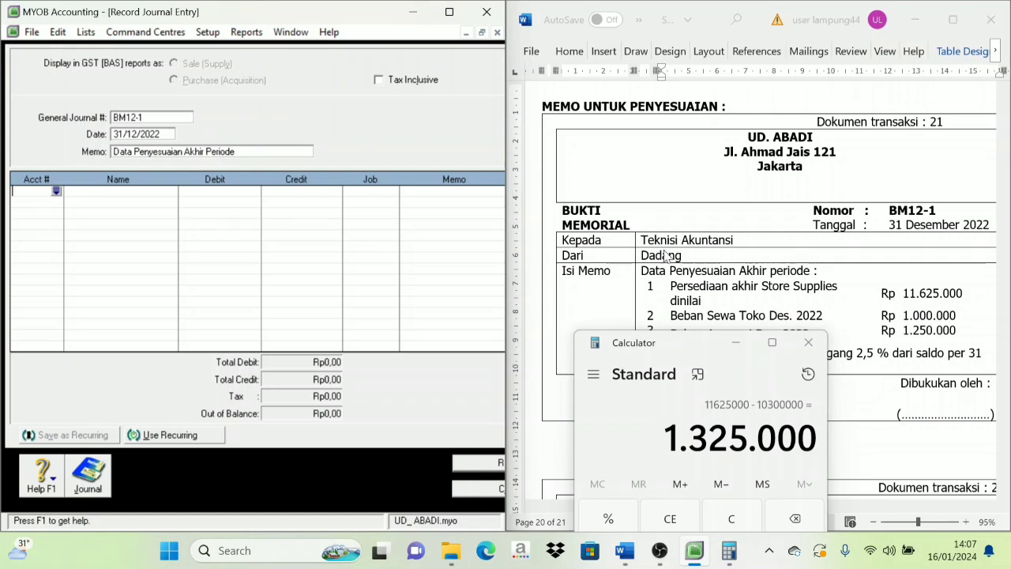
left_click(55, 192)
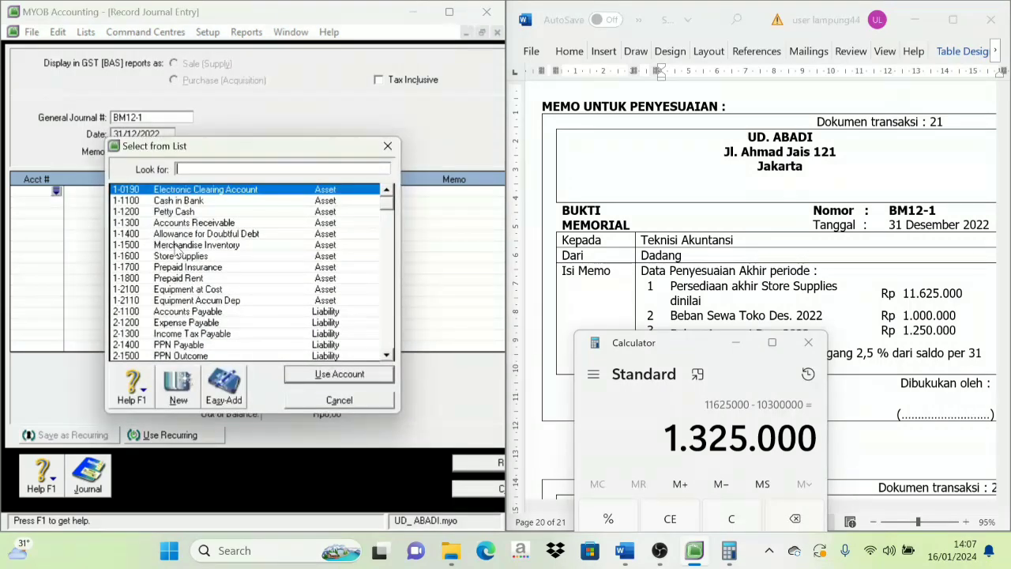
left_click(180, 256)
left_click(339, 374)
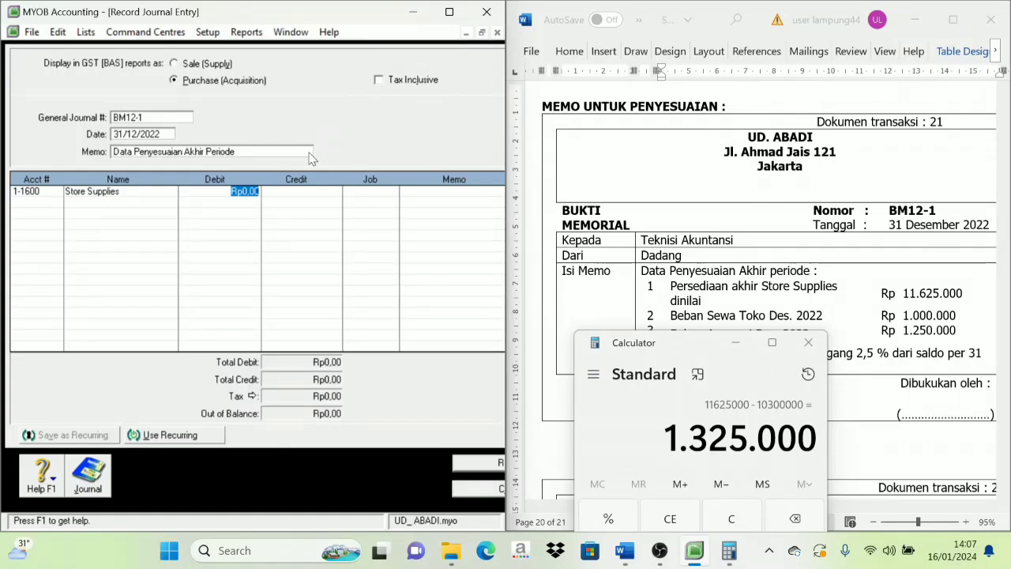
type("1")
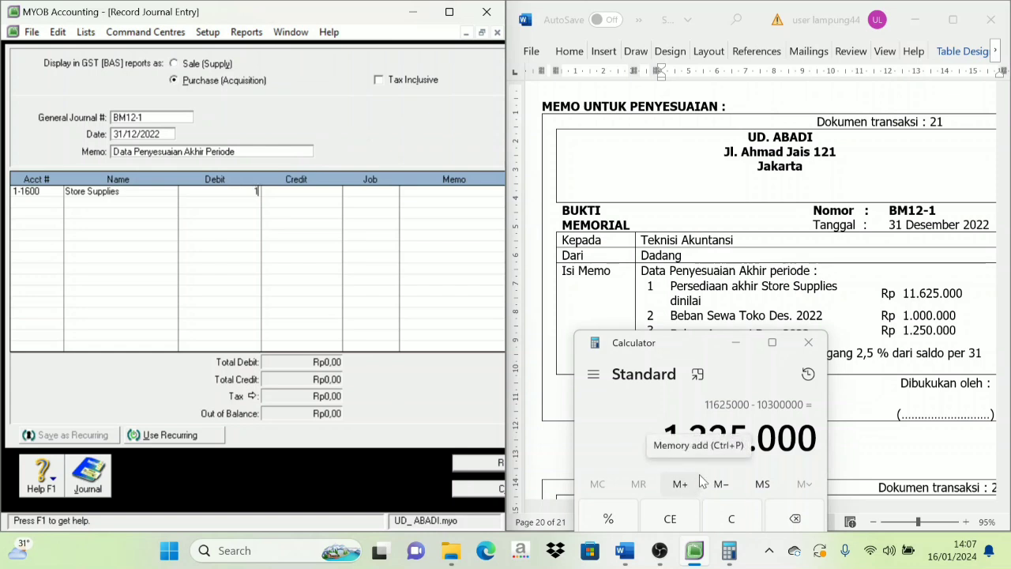
type("325000")
key("Tab")
Enter the second journal line, crediting Store Supplies Expenses (6-1200) with Rp1.325.000
left_click(53, 203)
left_click(55, 203)
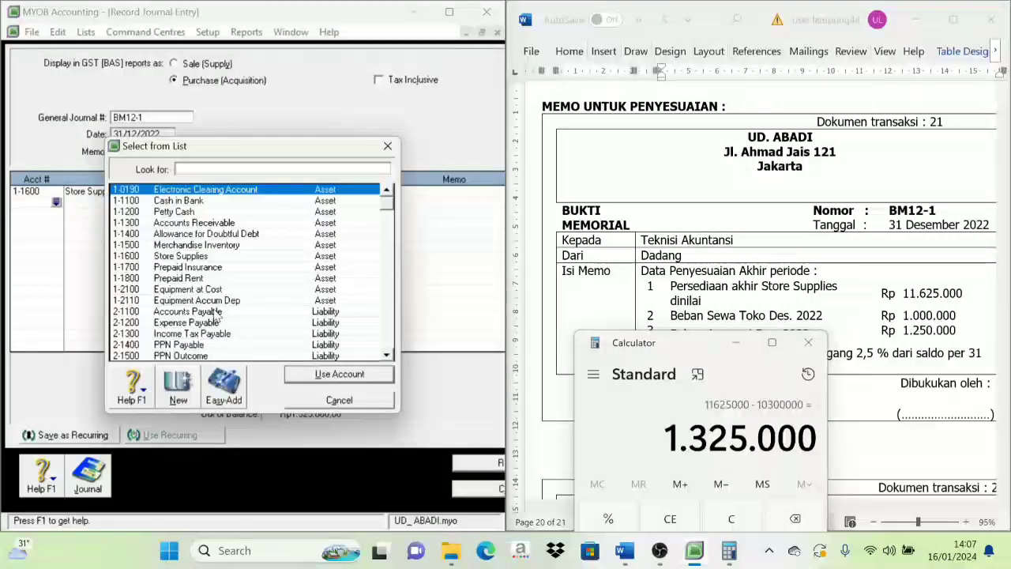
scroll(218, 312, "down", 1)
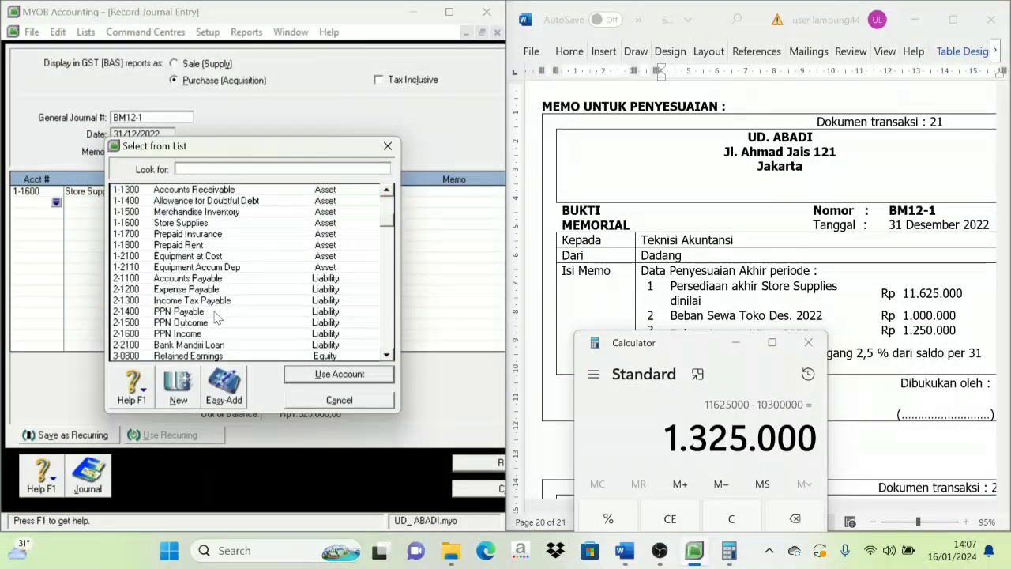
scroll(210, 308, "down", 3)
scroll(203, 316, "down", 2)
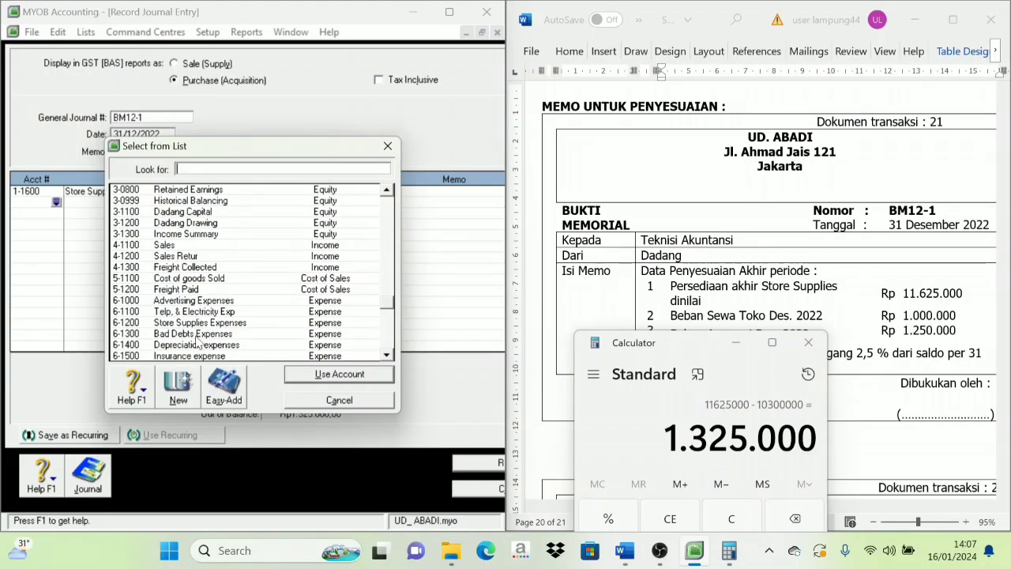
left_click(199, 323)
left_click(345, 373)
key("Tab")
type("1")
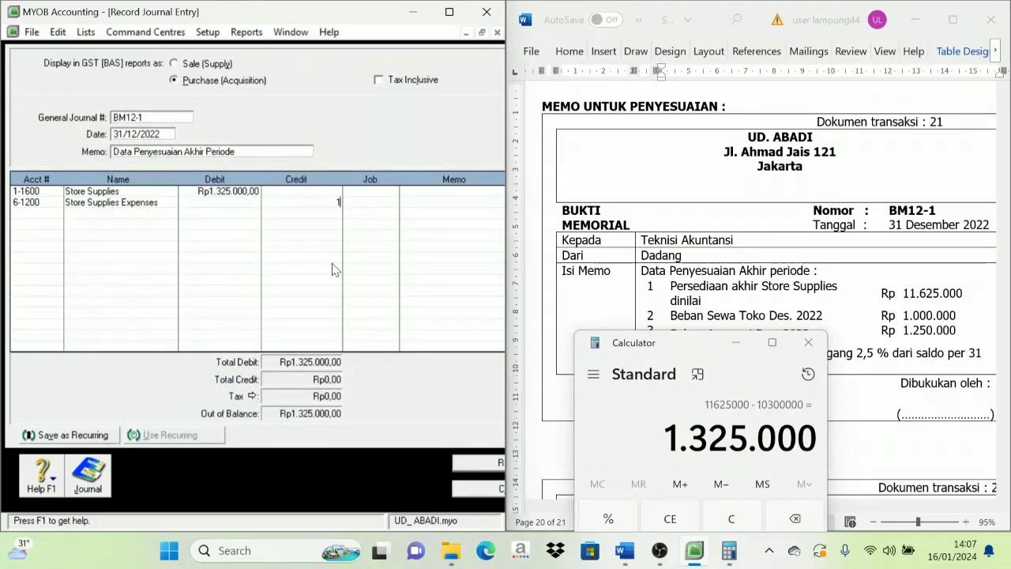
type(".325.000")
key("Tab")
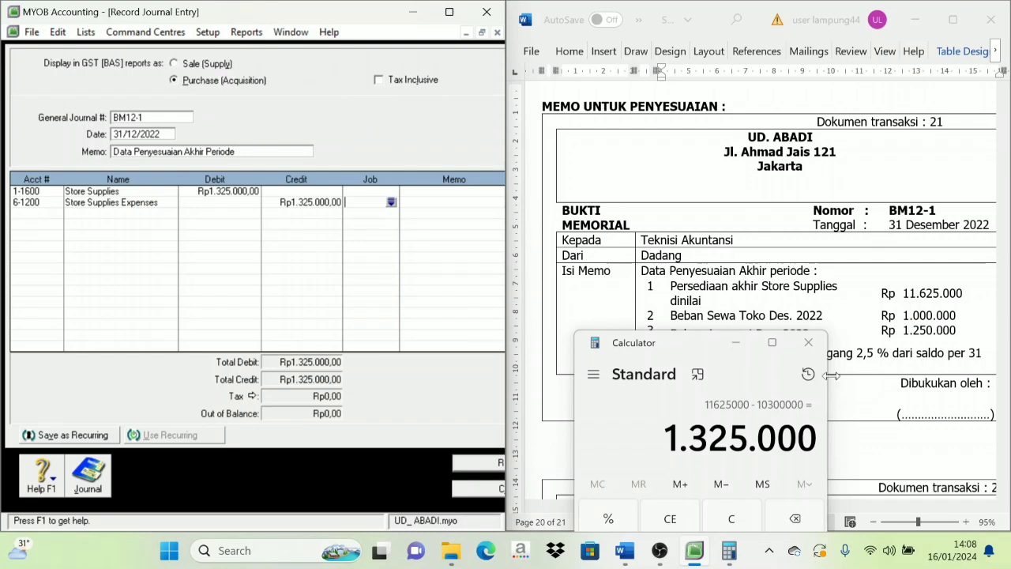
Enter the third journal line, debiting Rent Expense (6-1600) with Rp1.000.000
left_click_drag(689, 340, 693, 381)
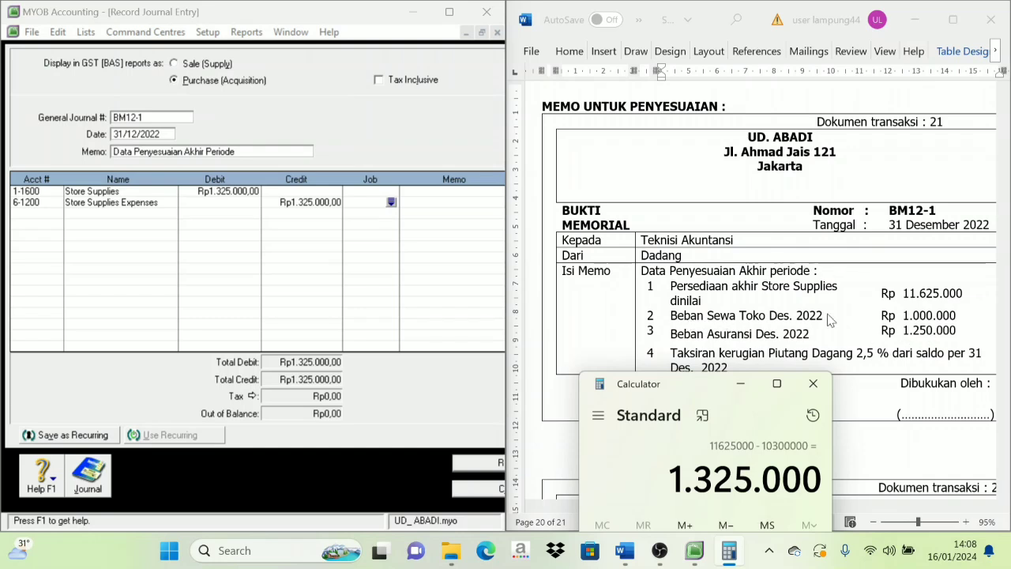
left_click(31, 215)
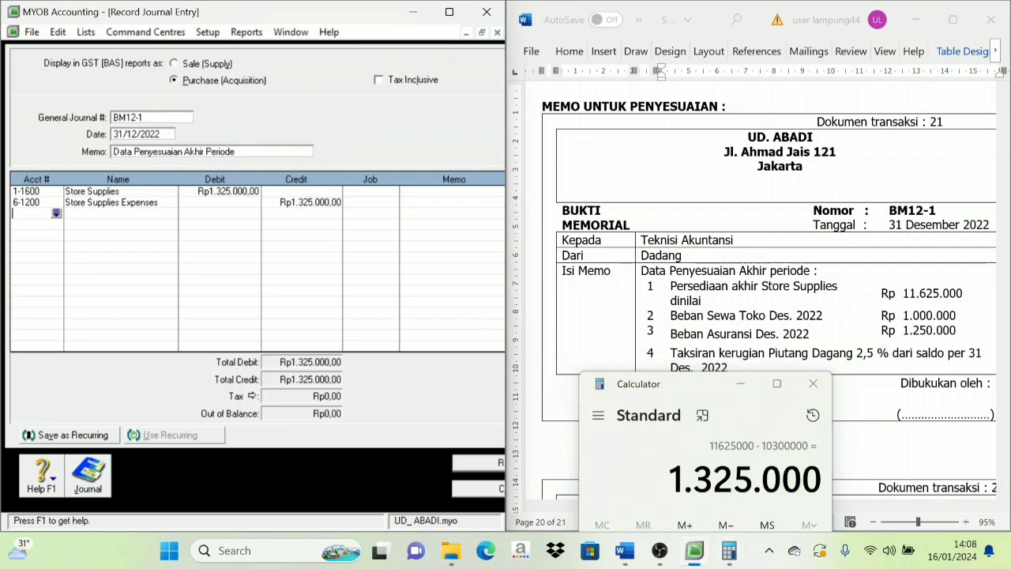
left_click(55, 213)
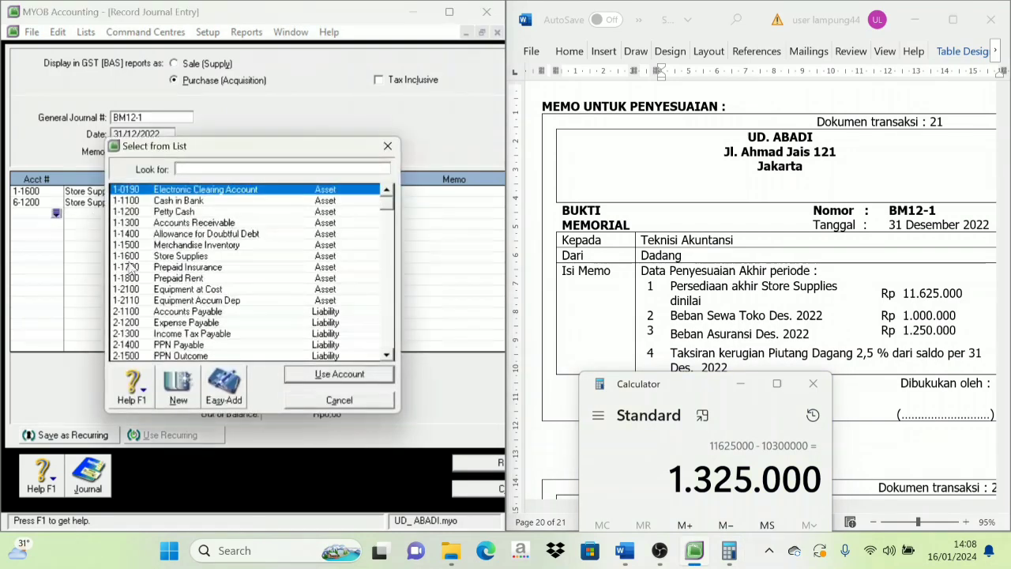
scroll(139, 307, "down", 4)
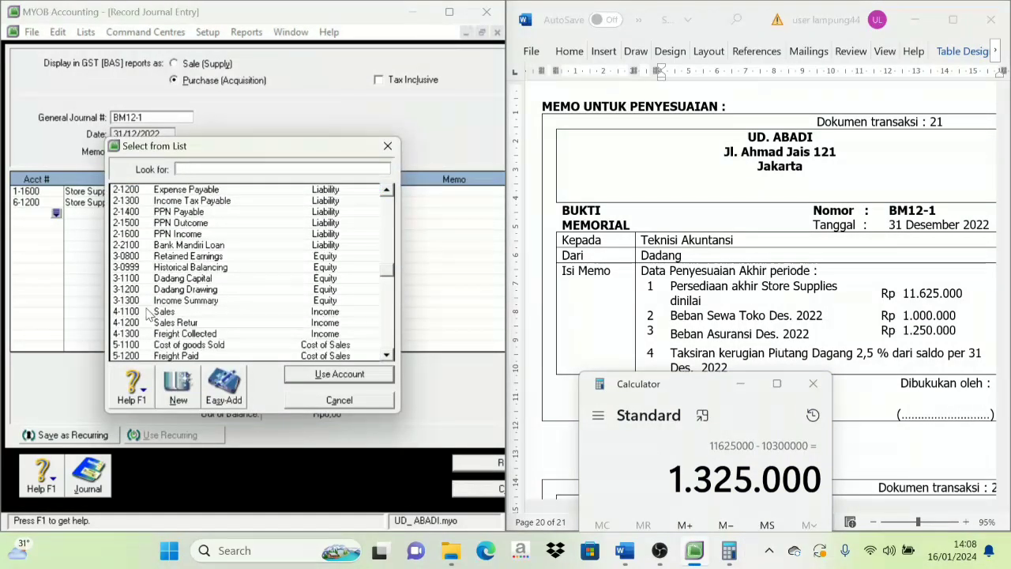
scroll(155, 316, "down", 3)
scroll(175, 314, "down", 1)
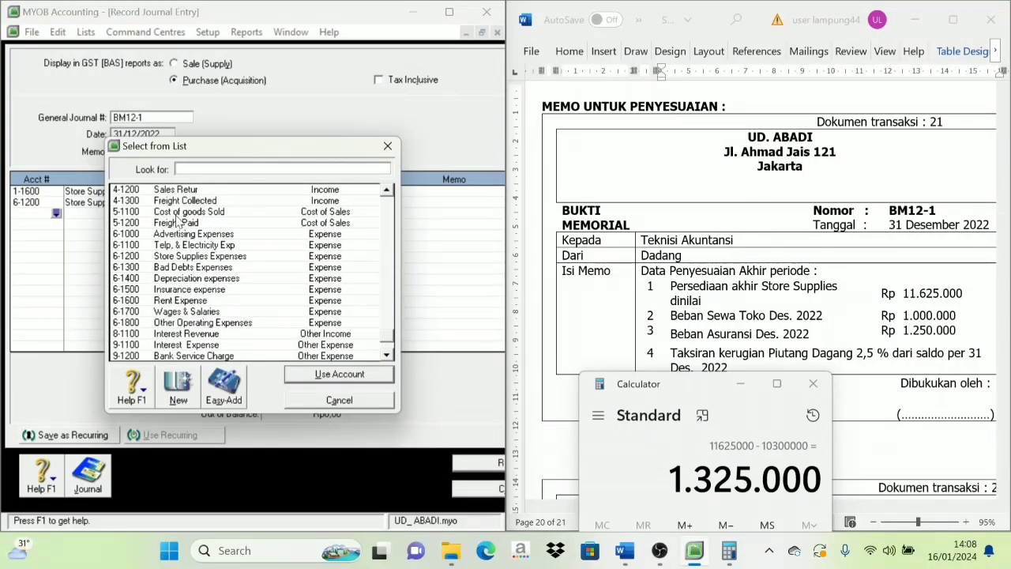
left_click(180, 300)
left_click(305, 376)
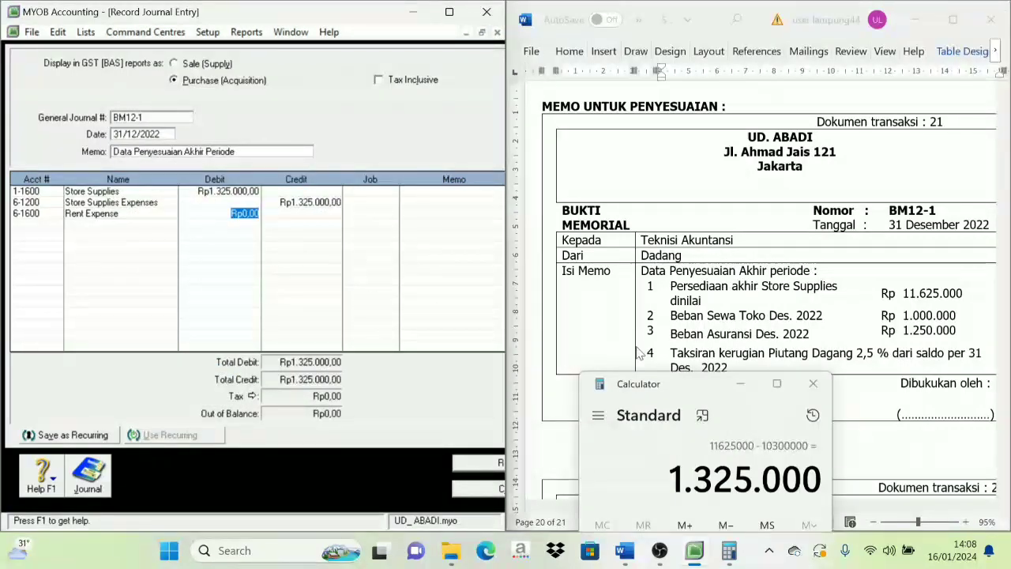
type("1.000.")
type("000000")
key("Tab")
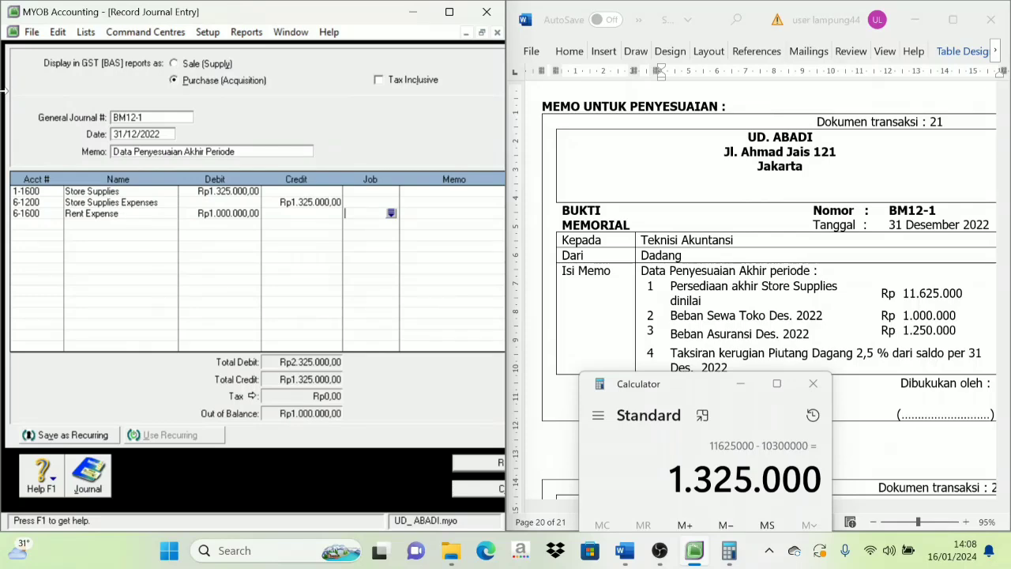
Enter the fourth journal line, crediting Prepaid Rent (1-1800) with Rp1.000.000
left_click(55, 225)
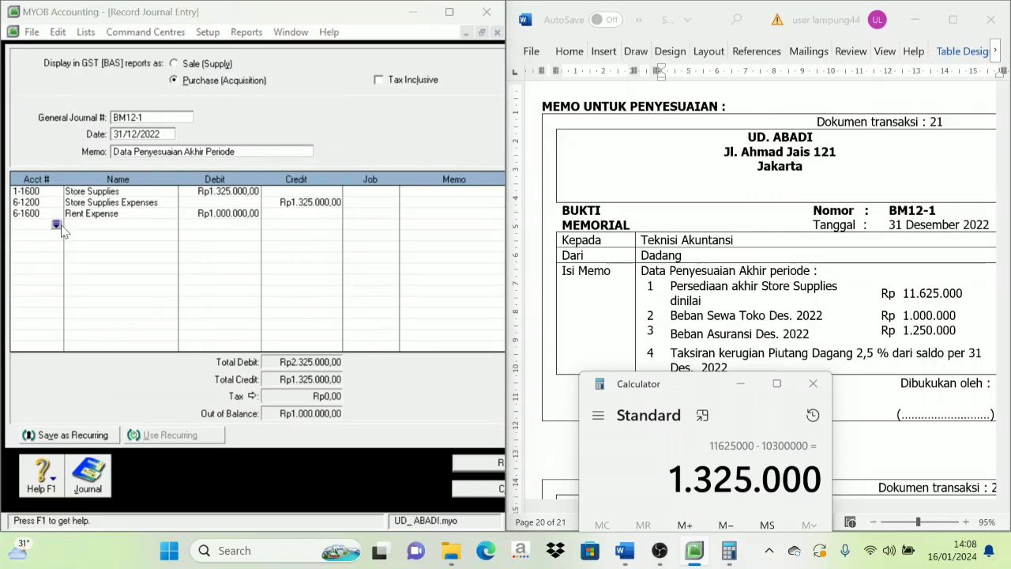
left_click(57, 225)
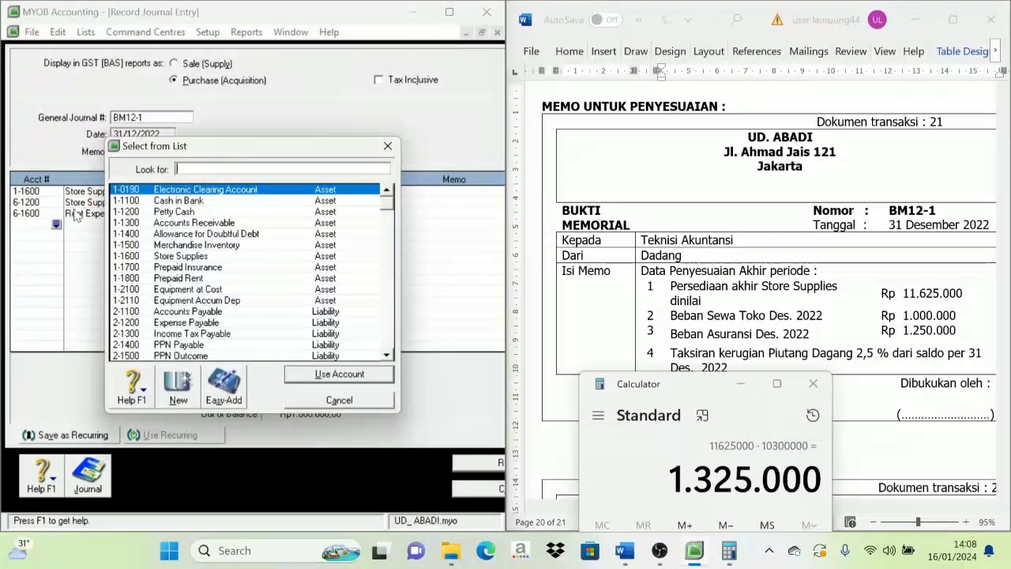
left_click(188, 280)
left_click(319, 374)
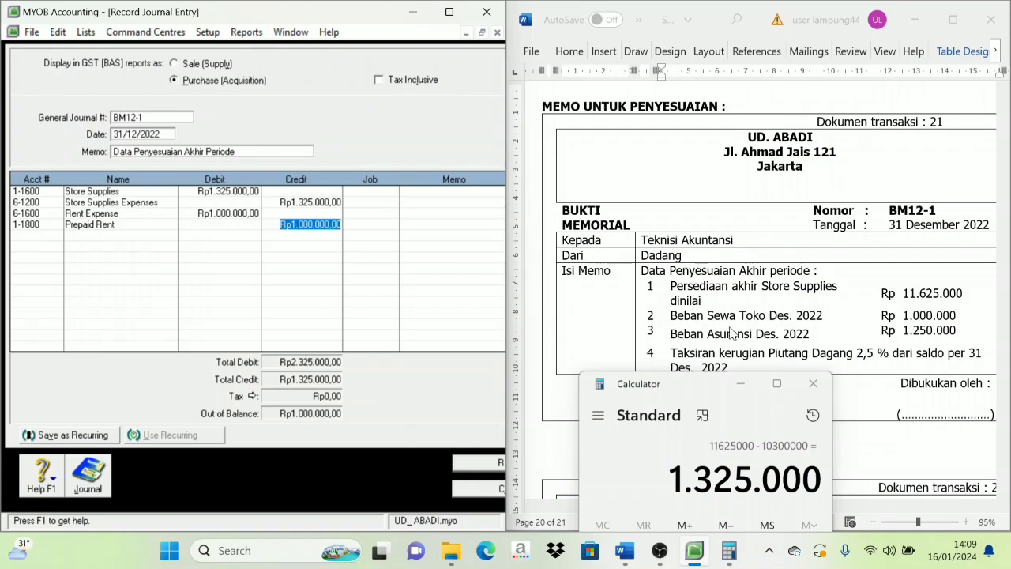
Enter the fifth journal line, debiting Insurance expense (6-1500) with Rp1.250.000 for memo item 3
scroll(740, 338, "down", 1)
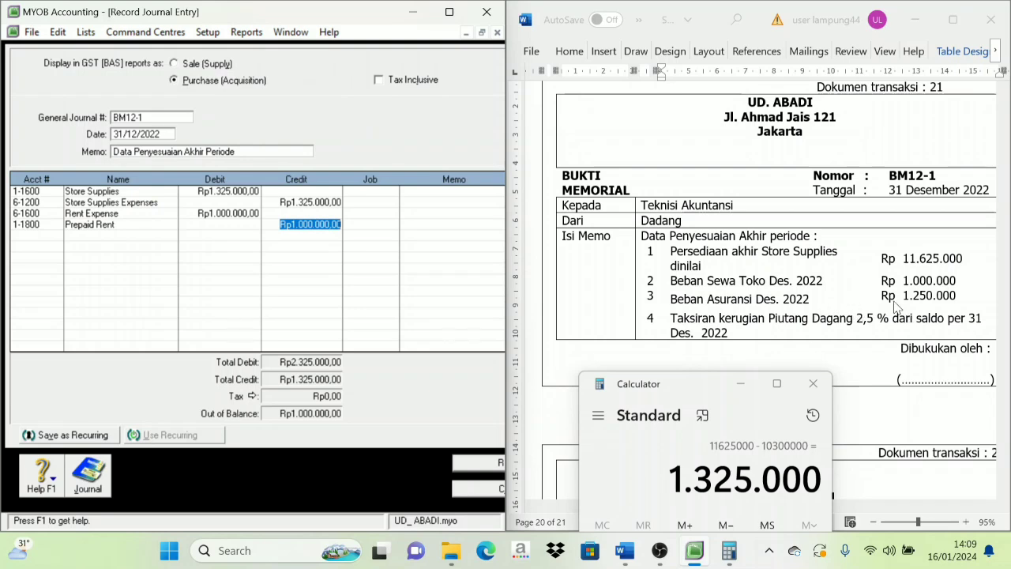
left_click(44, 236)
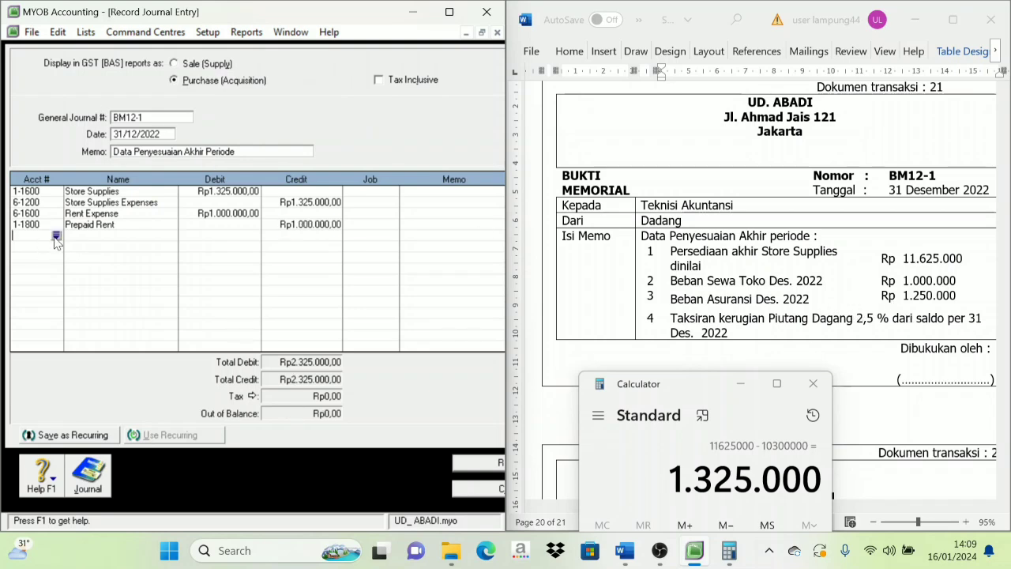
left_click(55, 235)
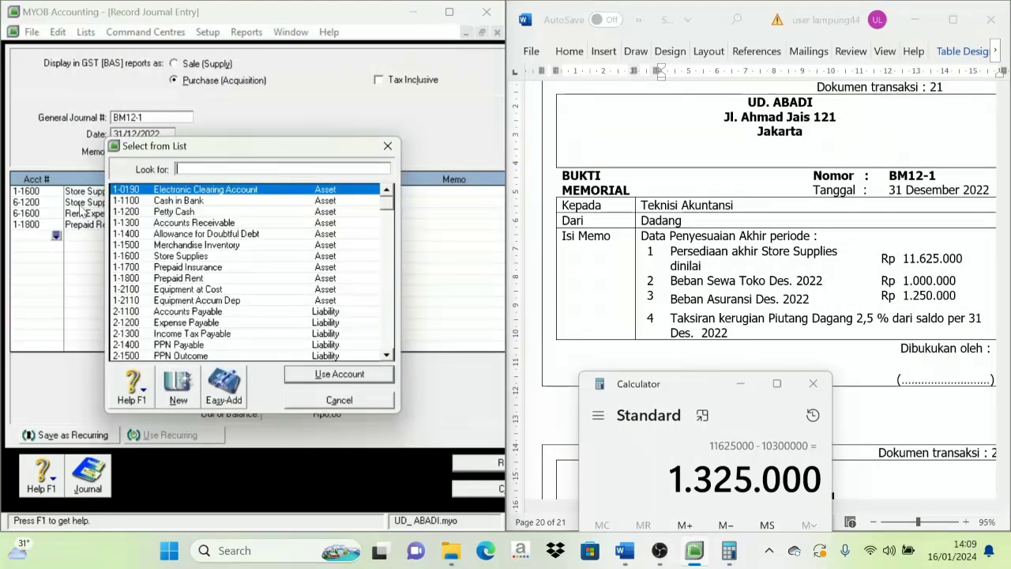
scroll(181, 339, "down", 5)
scroll(182, 341, "down", 1)
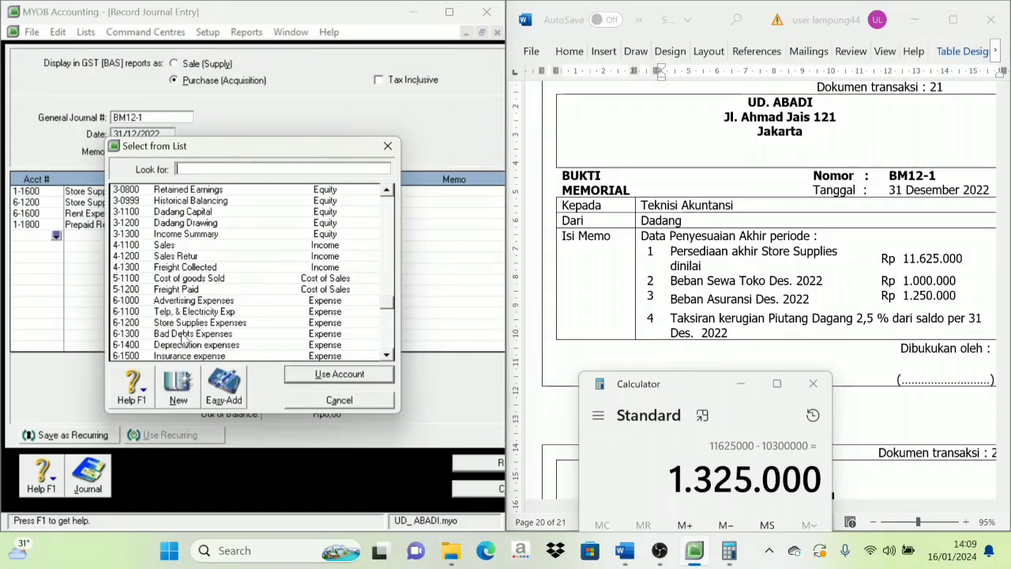
left_click(187, 356)
left_click(338, 374)
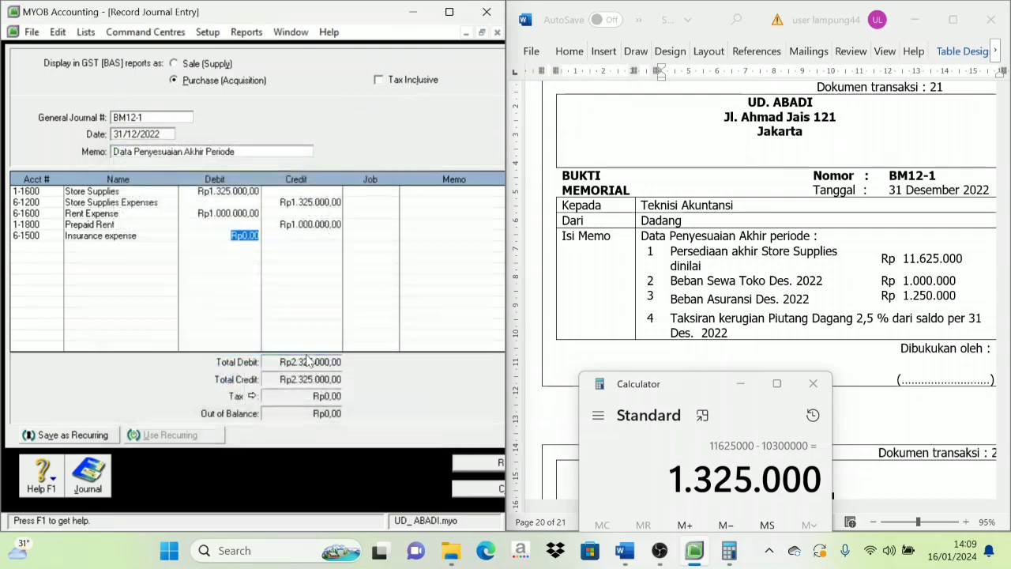
type("1250000")
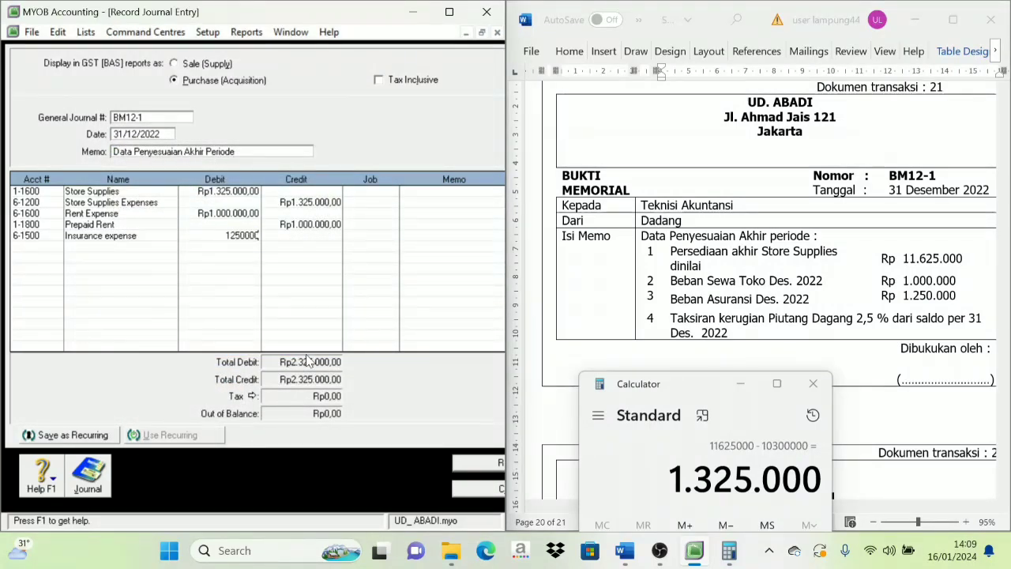
Enter the sixth journal line, crediting Prepaid Insurance (1-1700) with Rp1.250.000
left_click(43, 246)
left_click(56, 246)
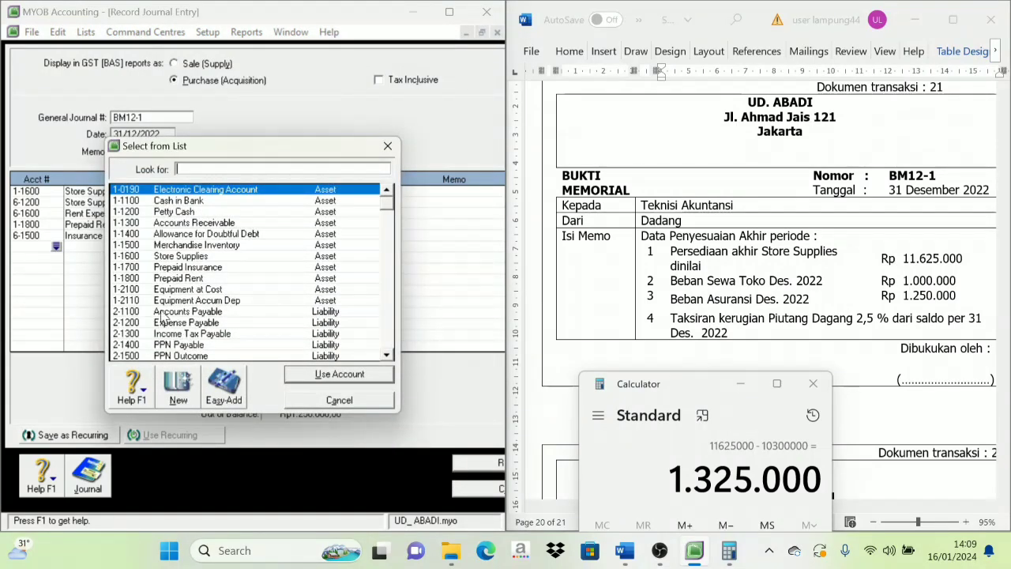
left_click(136, 269)
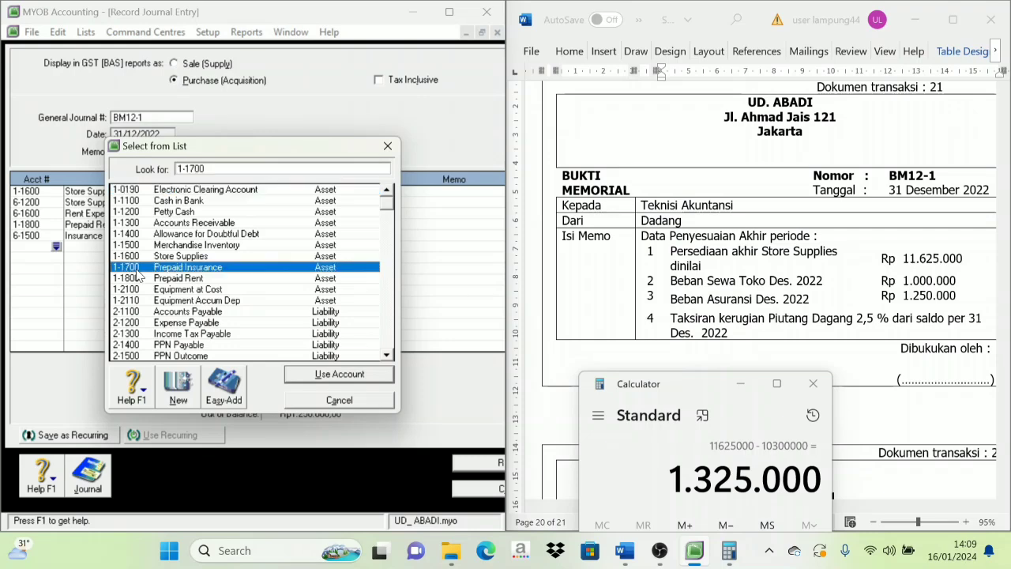
left_click(328, 375)
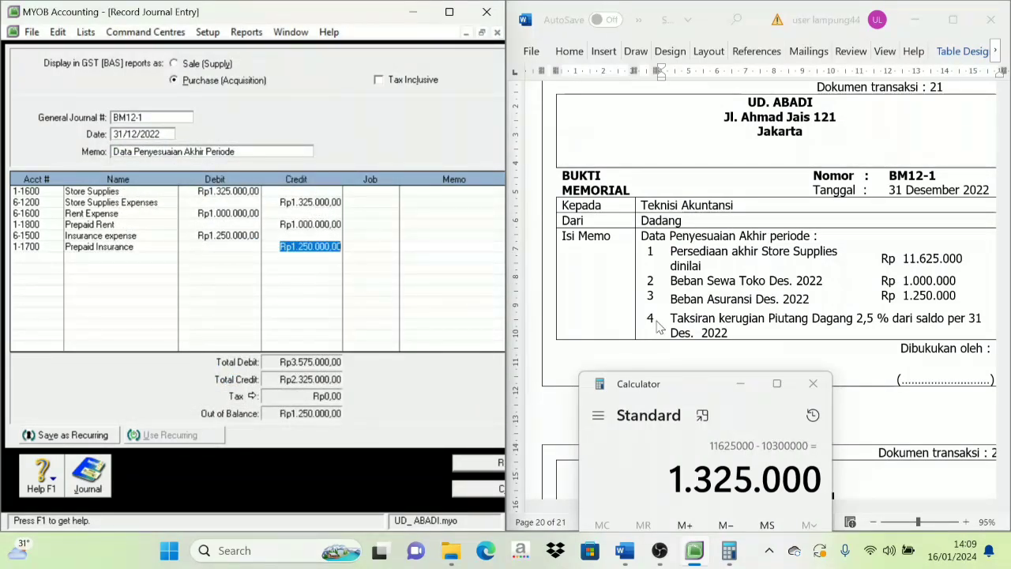
Open the accounts list and check the Accounts Receivable (1-1300) balance needed for memo item 4
scroll(733, 316, "down", 1)
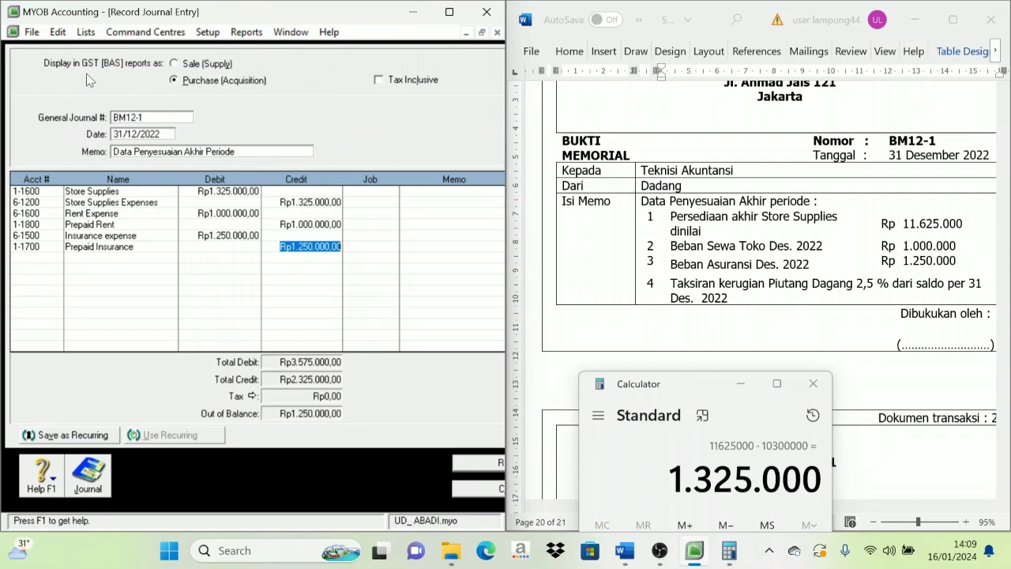
left_click(86, 32)
left_click(110, 50)
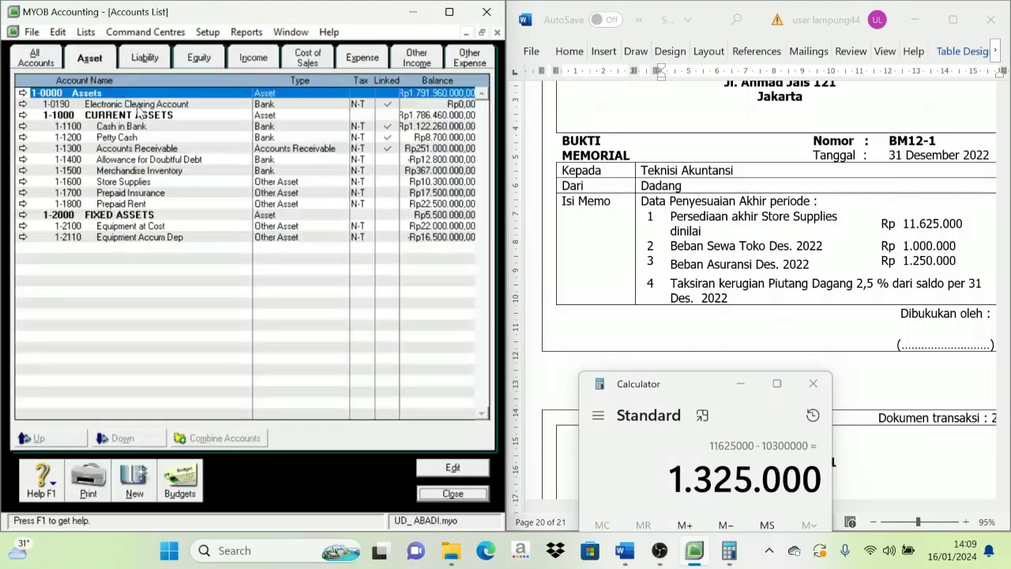
left_click(123, 148)
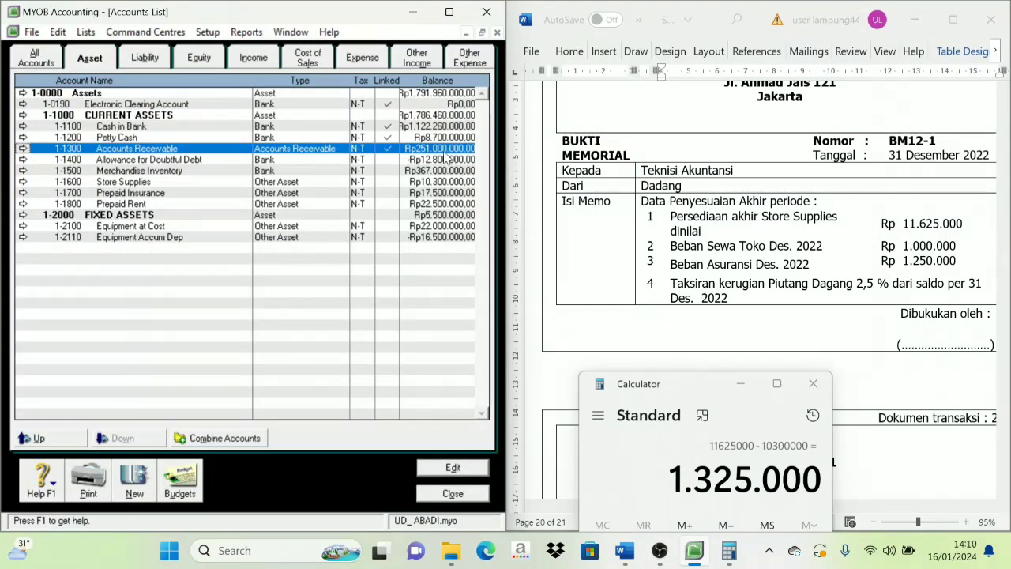
Switch to Calculator, clear the previous result and multiply 251000000 by 2,5%
left_click_drag(702, 388, 581, 320)
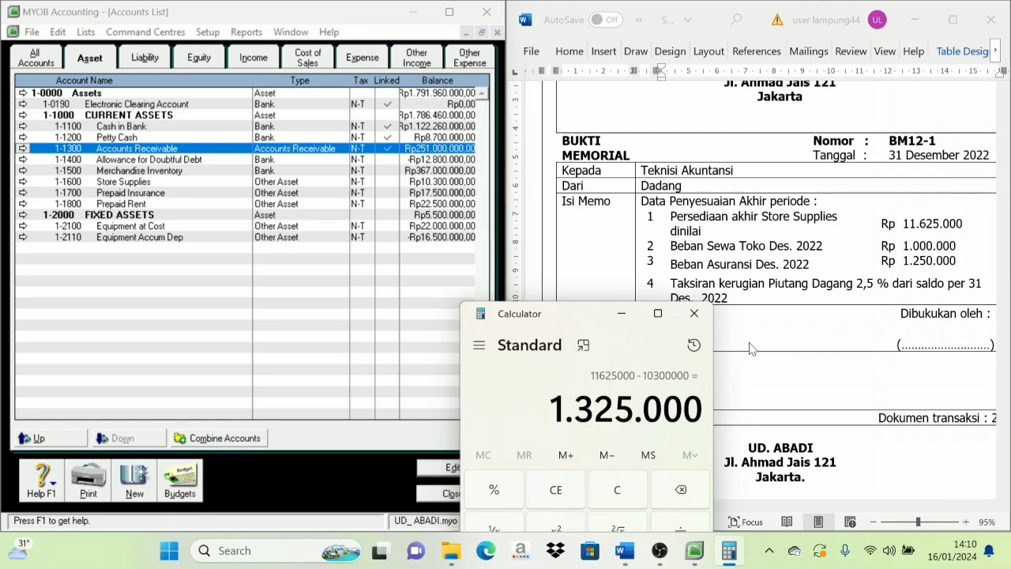
left_click(618, 490)
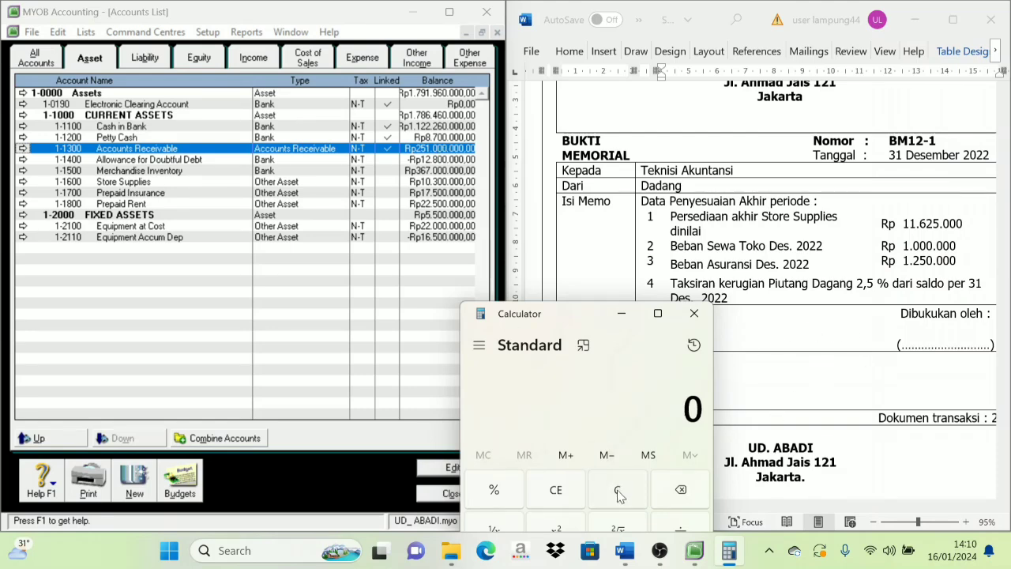
type("251.000.000")
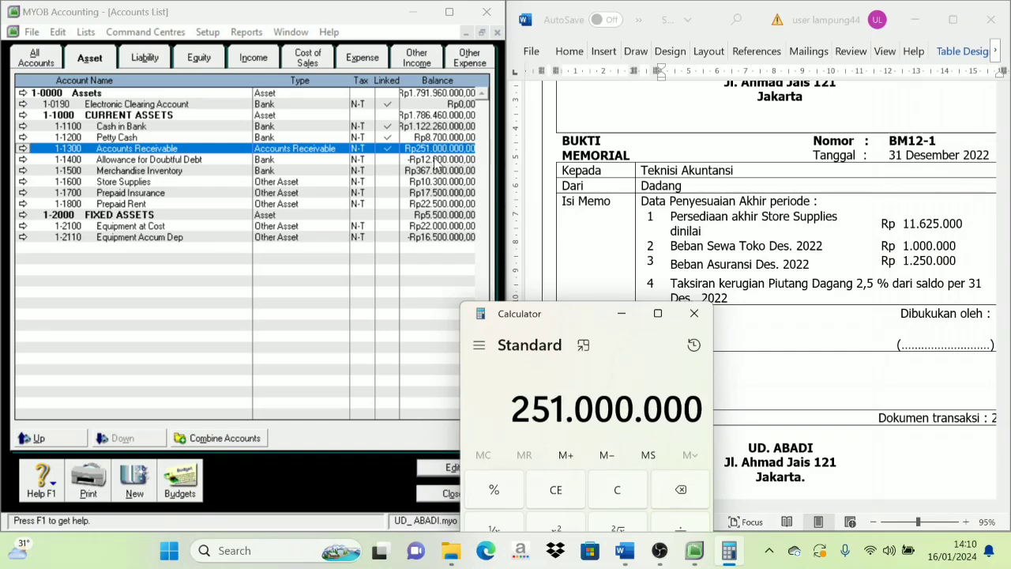
left_click_drag(566, 318, 581, 217)
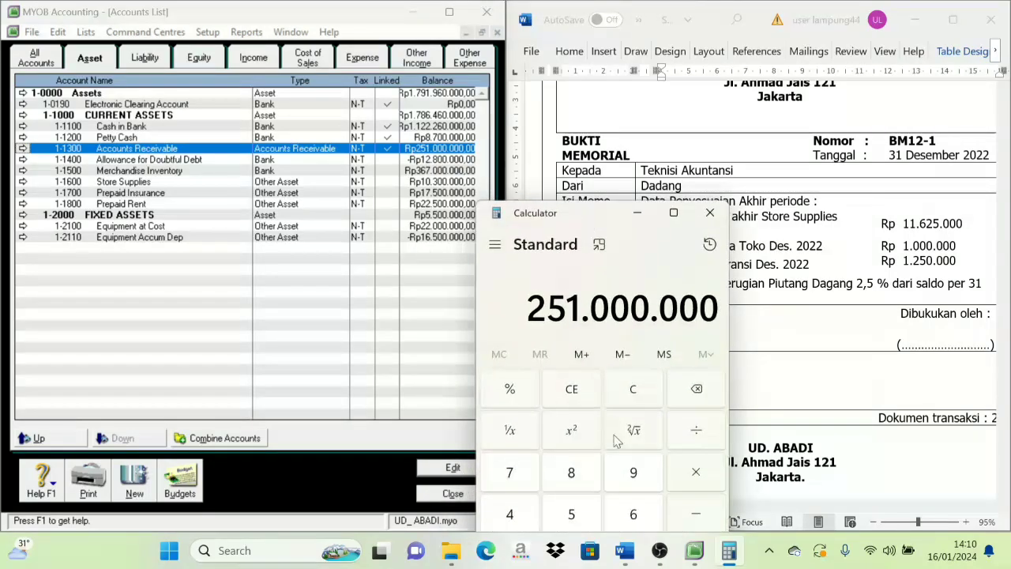
left_click(709, 485)
type("2,5")
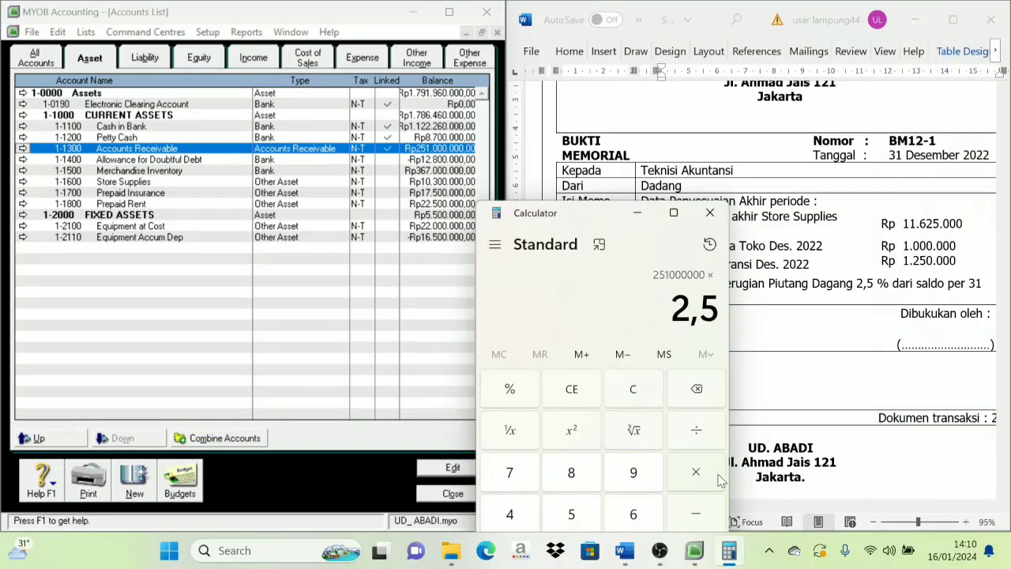
key("shift+5")
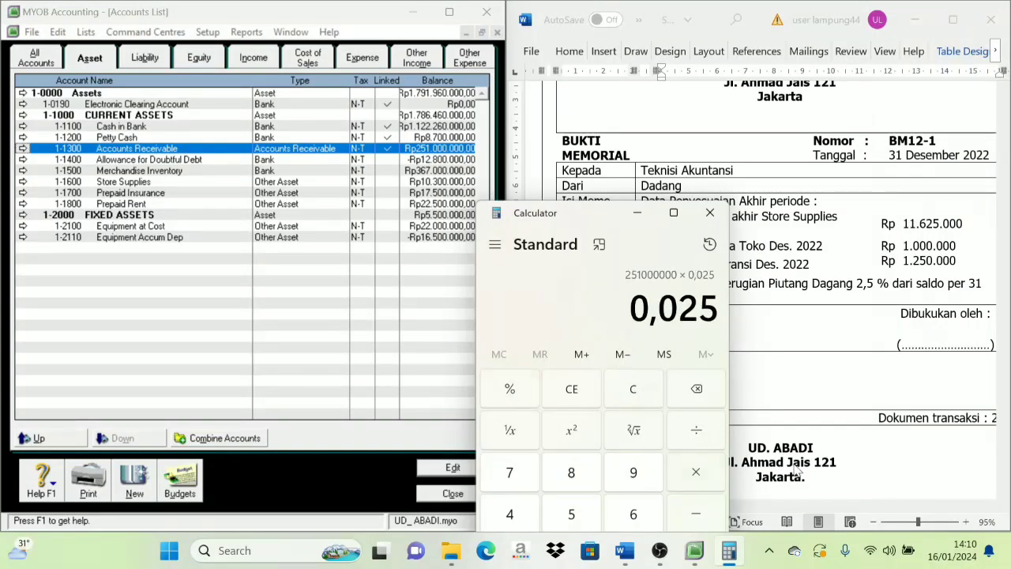
left_click_drag(597, 218, 596, 147)
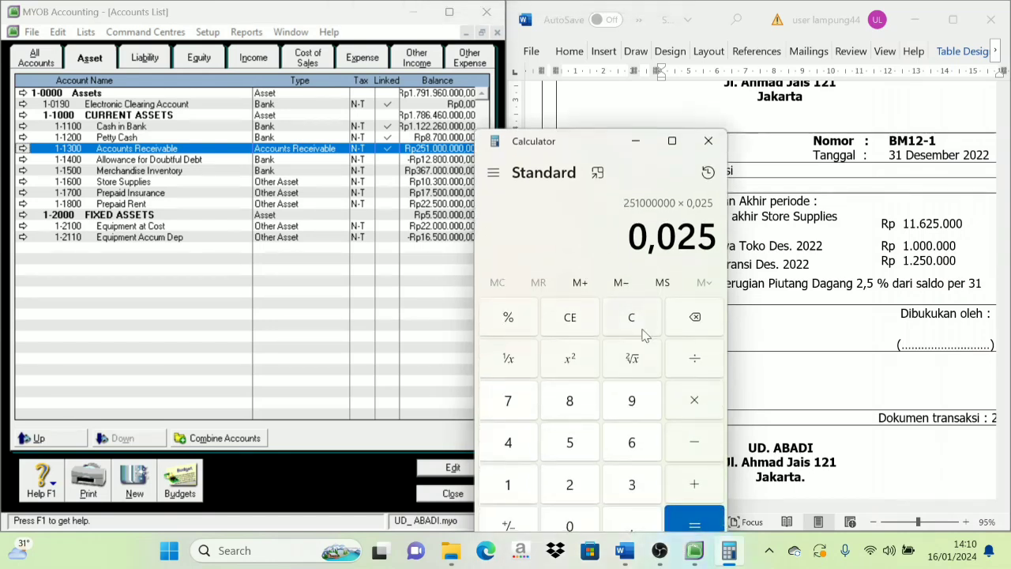
left_click(695, 522)
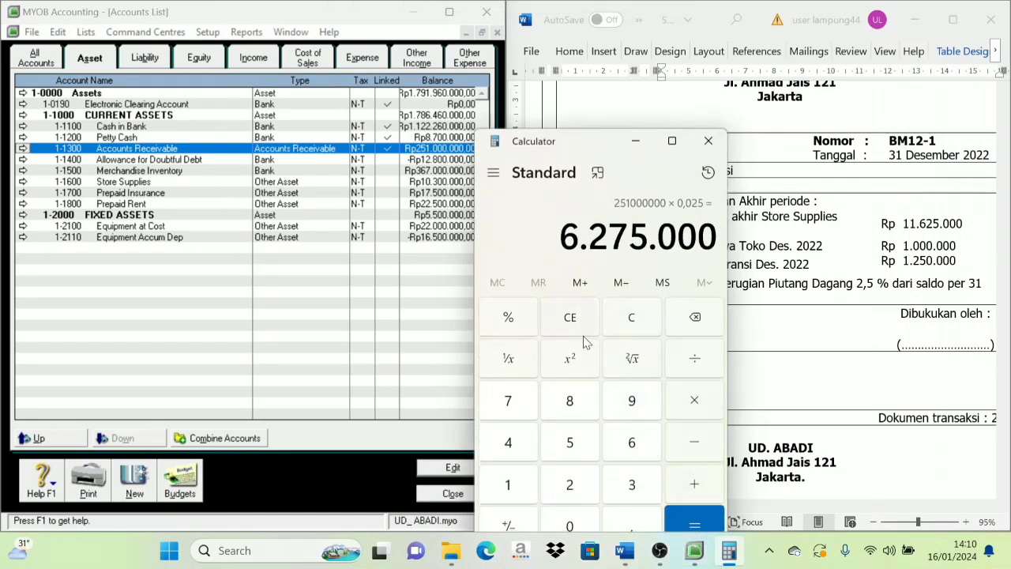
In Calculator, subtract the Allowance for Doubtful Debt (1-1400) balance of 12800000 from the 2,5% estimate of 6275000
left_click_drag(595, 142, 675, 302)
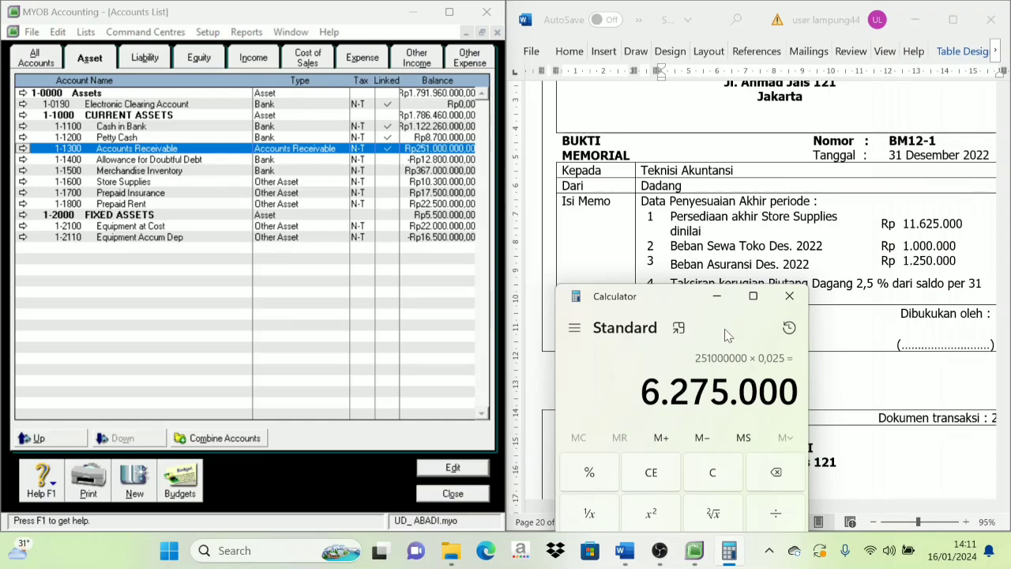
left_click_drag(668, 297, 655, 150)
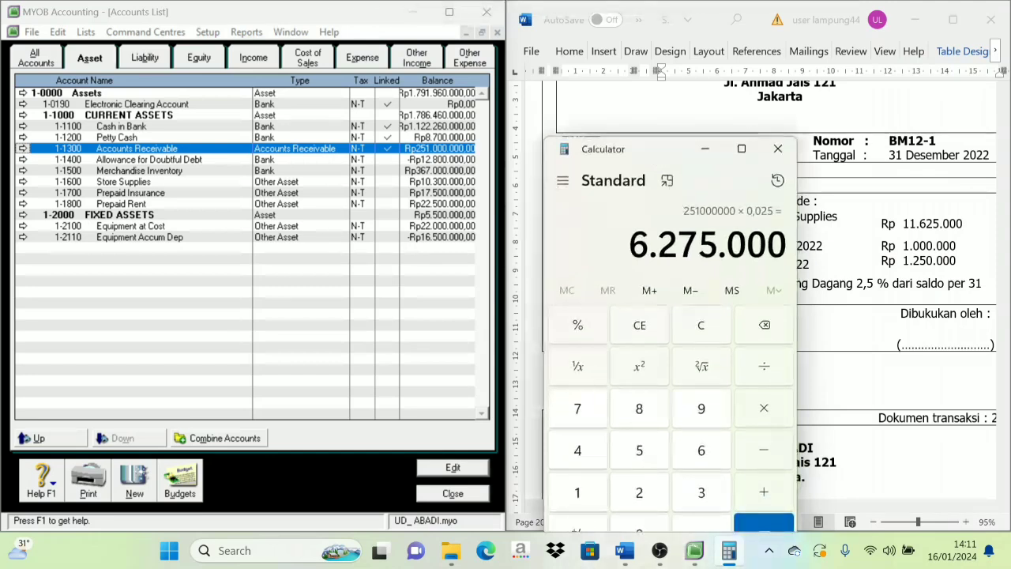
left_click(764, 451)
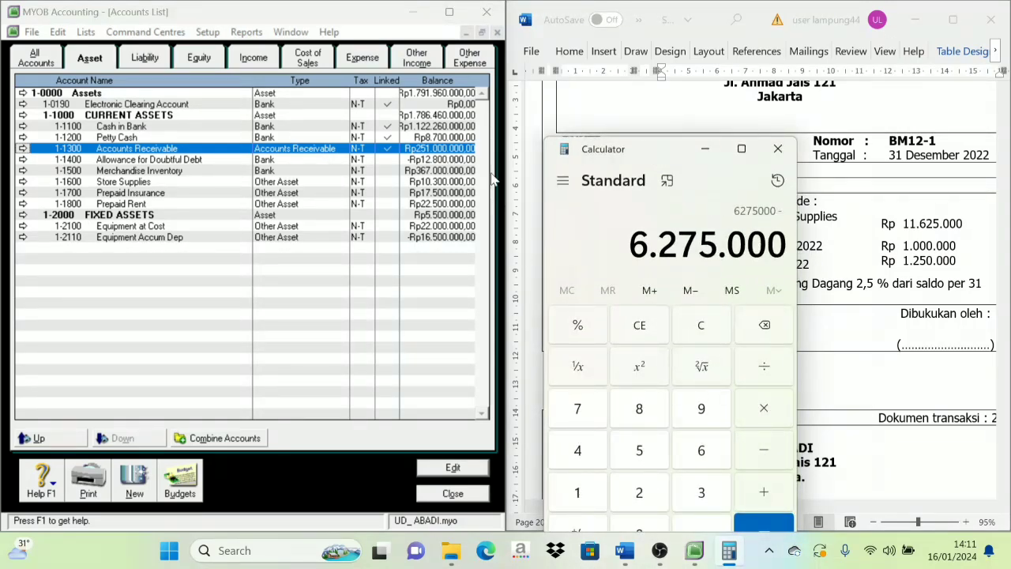
type("12.800.")
type("000")
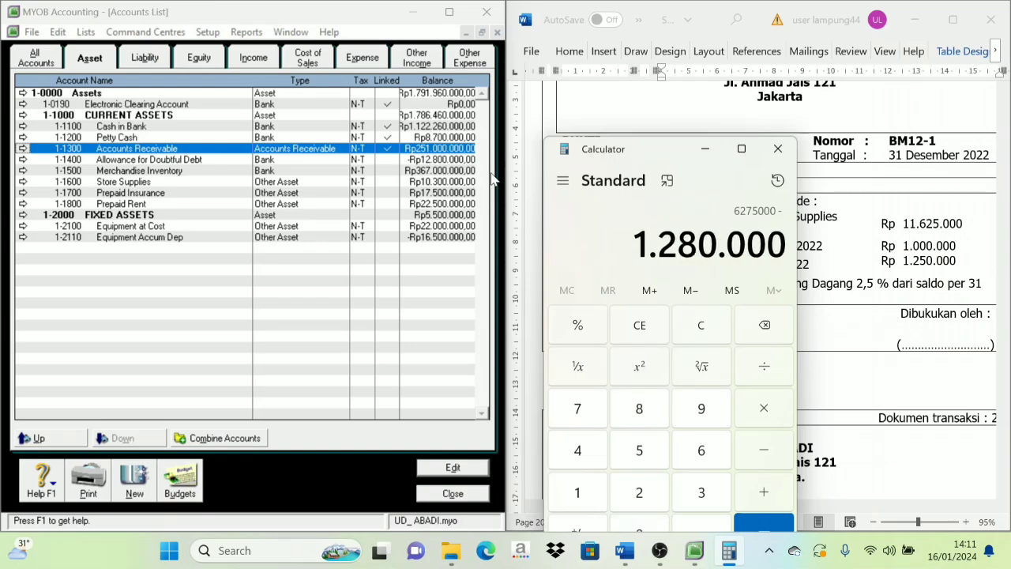
left_click(204, 160)
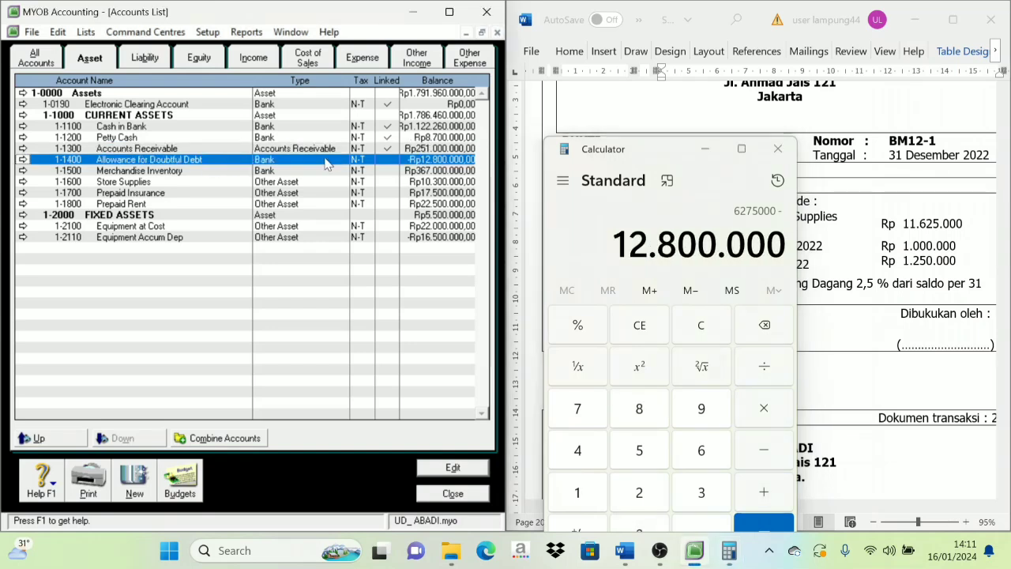
key("Tab")
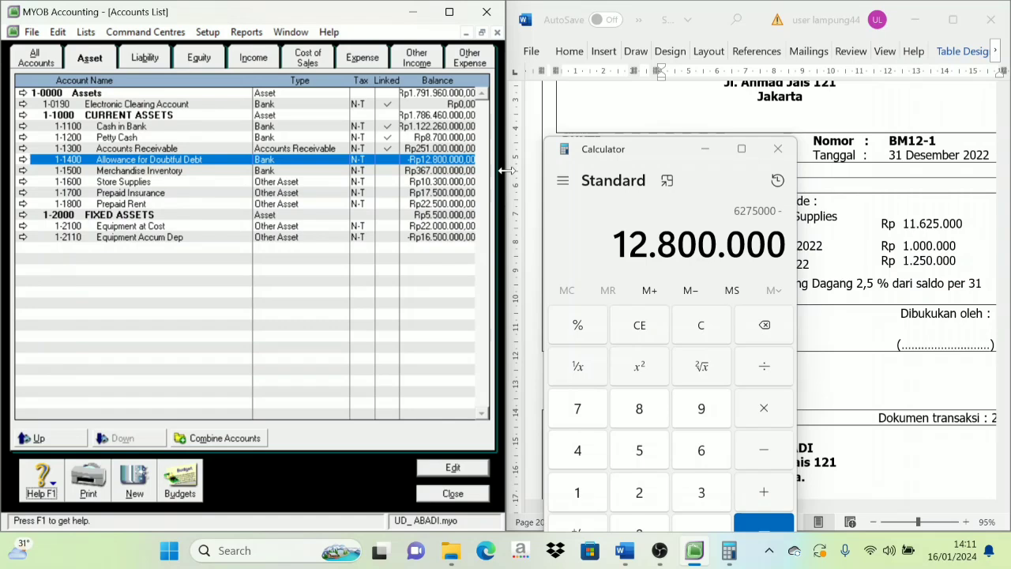
key("Tab")
left_click(764, 523)
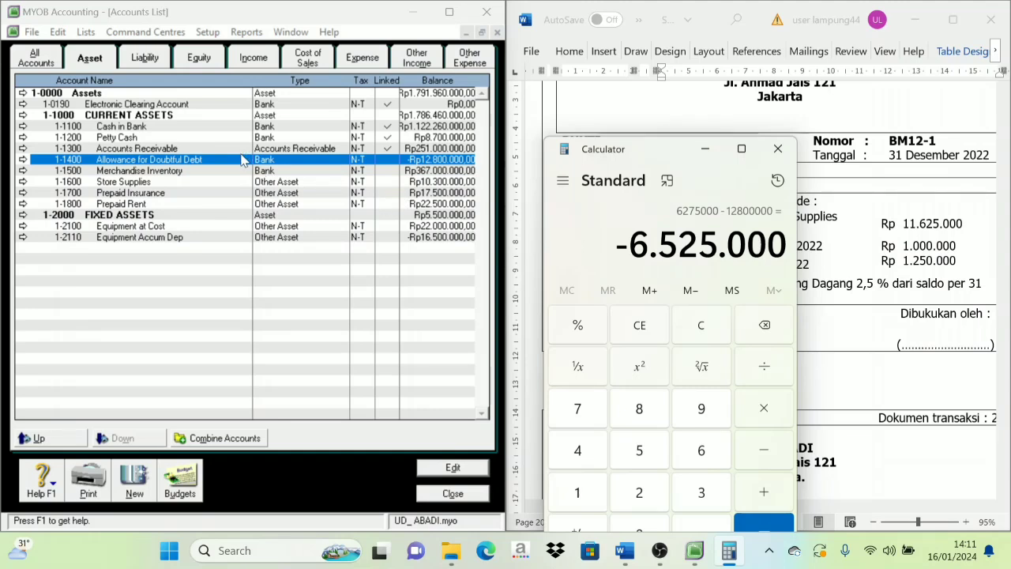
Return to the journal entry and enter the seventh line, debiting Allowance for Doubtful Debt (1-1400) with Rp6.525.000
left_click_drag(658, 152, 674, 366)
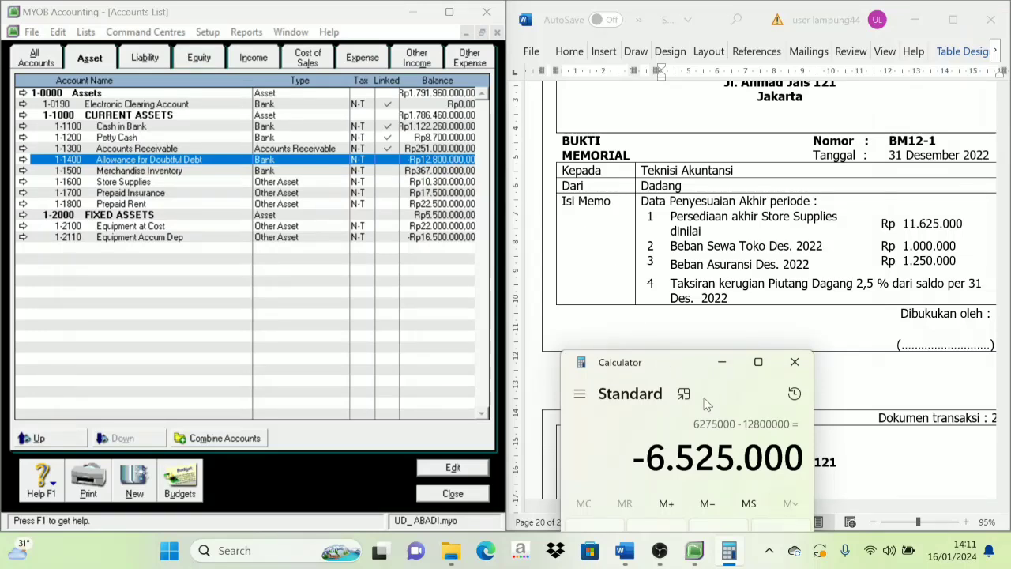
left_click_drag(682, 366, 685, 342)
left_click(453, 502)
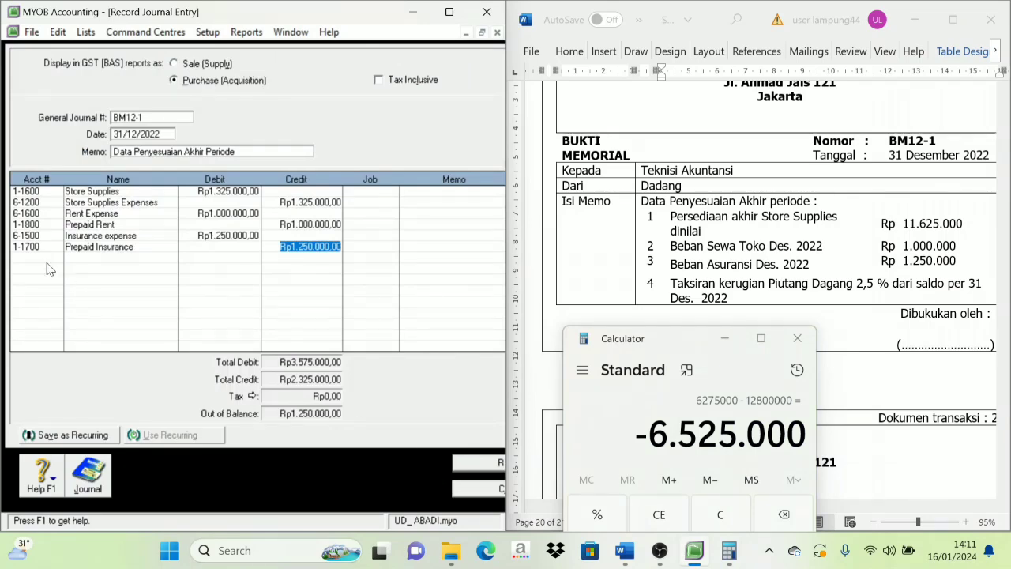
left_click(48, 268)
left_click(55, 257)
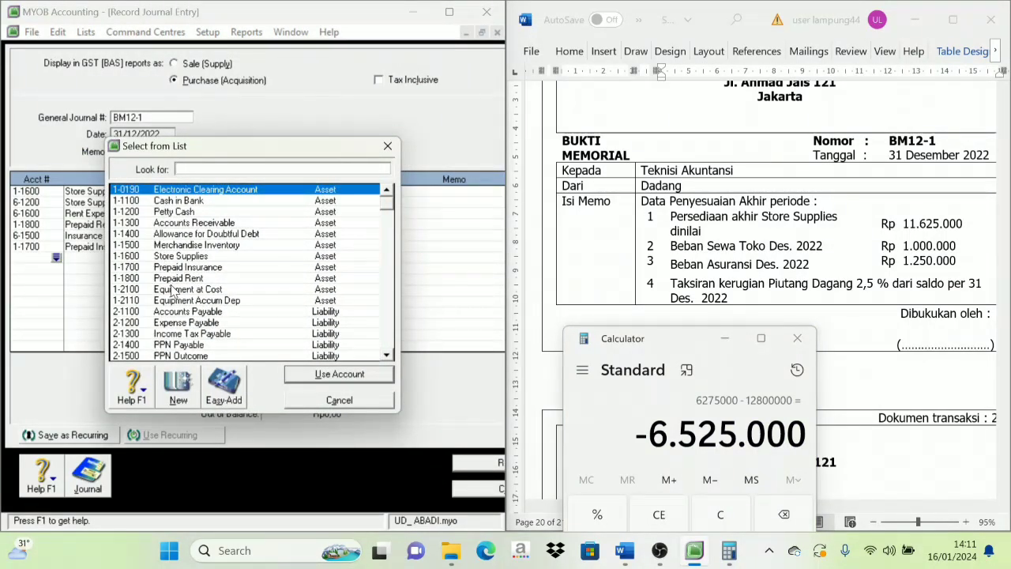
left_click(182, 235)
left_click(326, 373)
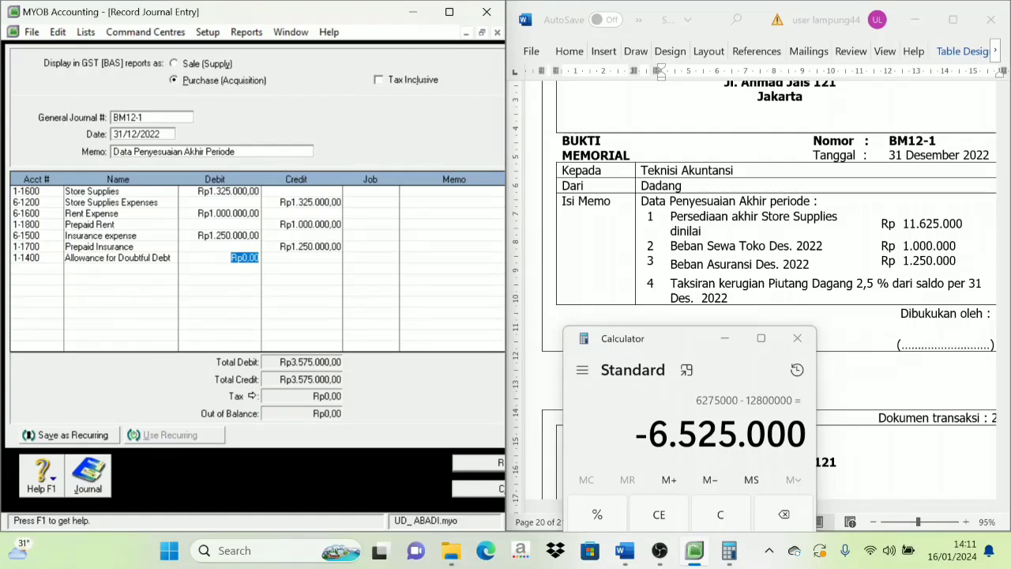
type("6.")
type("525.000")
key("Tab")
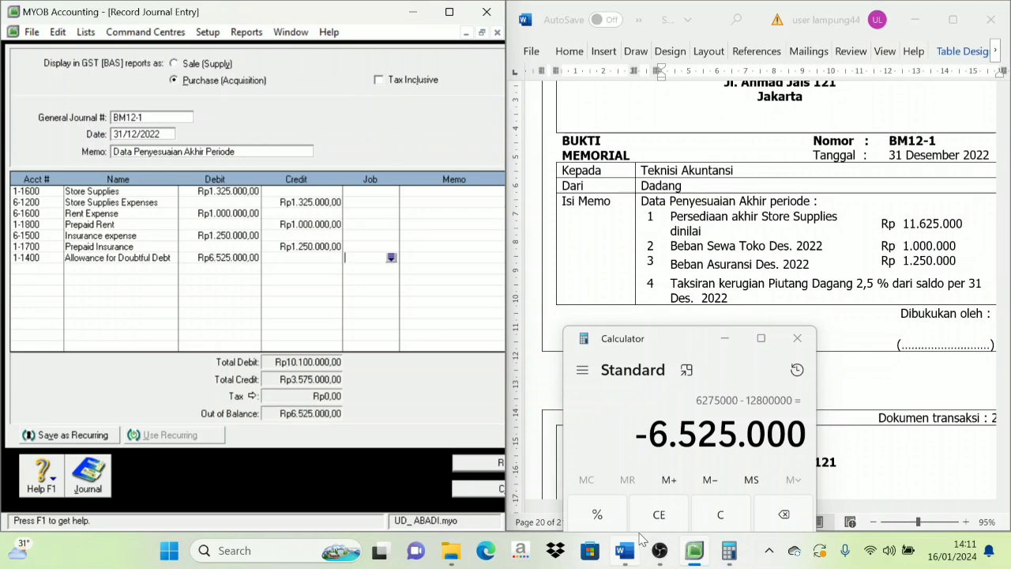
Enter the eighth journal line, crediting Bad Debts Expenses (6-1300) with Rp6.525.000 for memo item 4
left_click(57, 269)
left_click(56, 269)
scroll(142, 303, "down", 2)
scroll(142, 304, "down", 4)
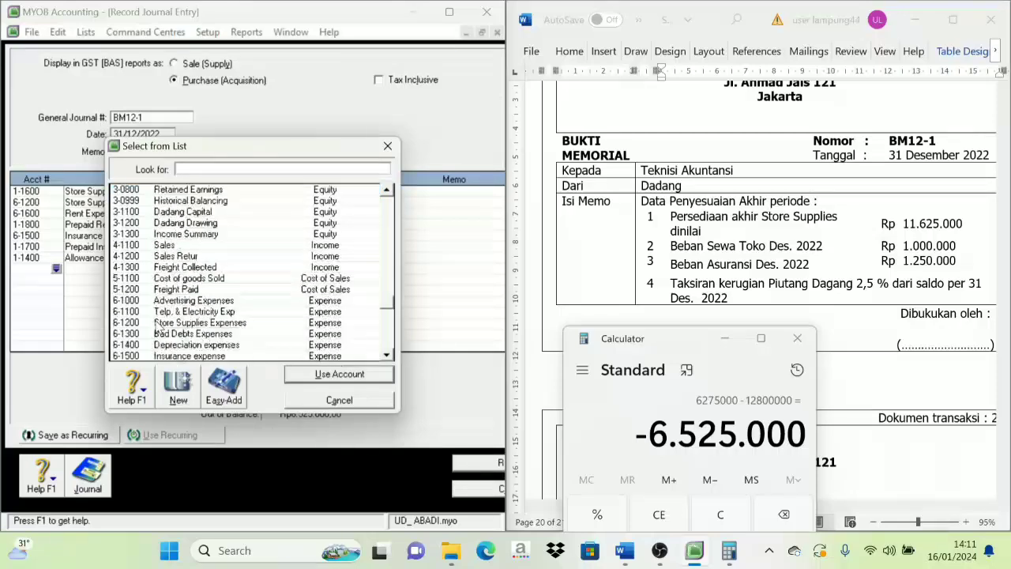
type("6-1300")
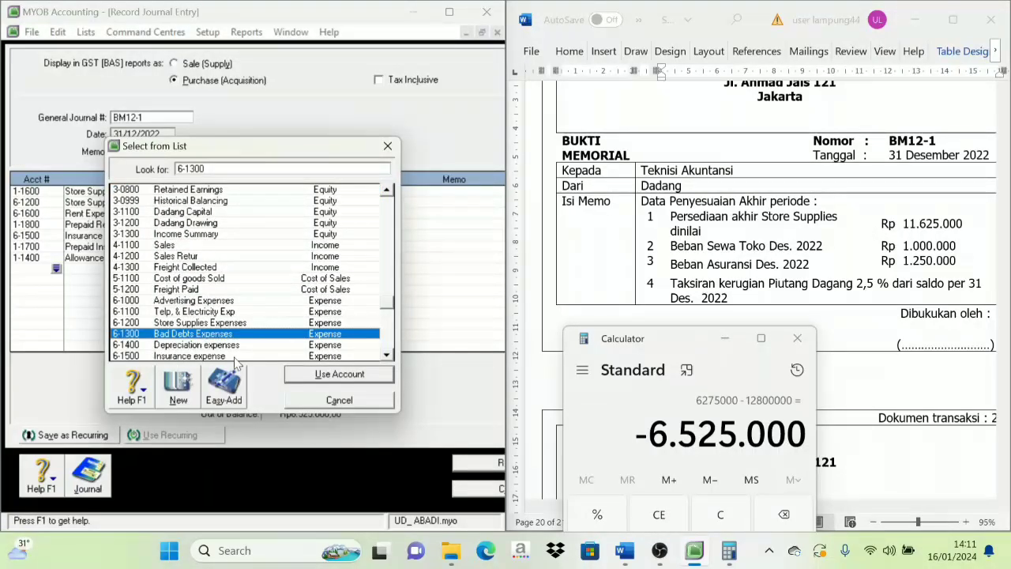
left_click(339, 373)
key("Tab")
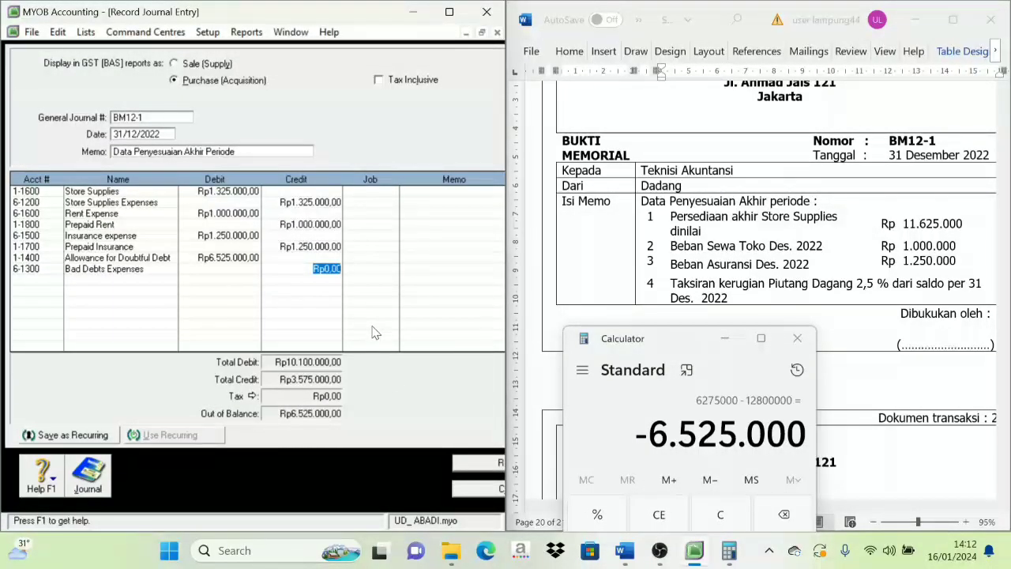
type("6.")
type("525.000")
key("Return")
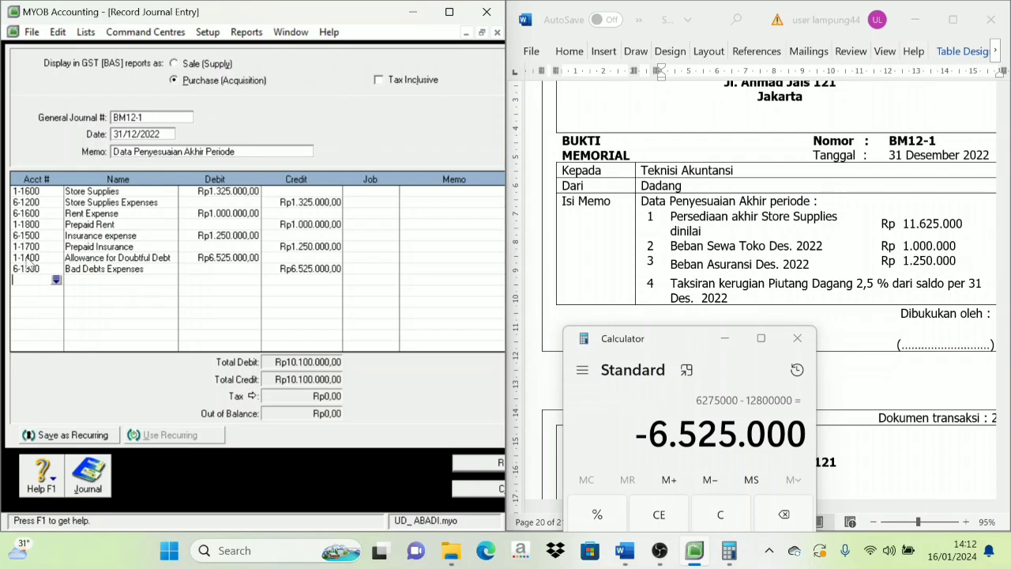
Open the accounts list, review the asset account balances behind memo item 4 and return to the journal entry
left_click(83, 31)
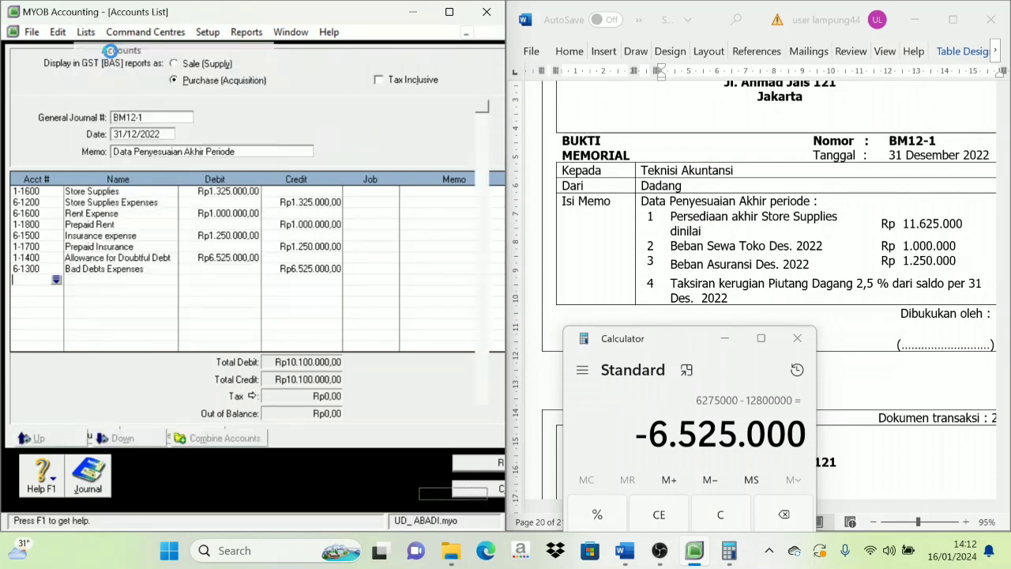
left_click(103, 48)
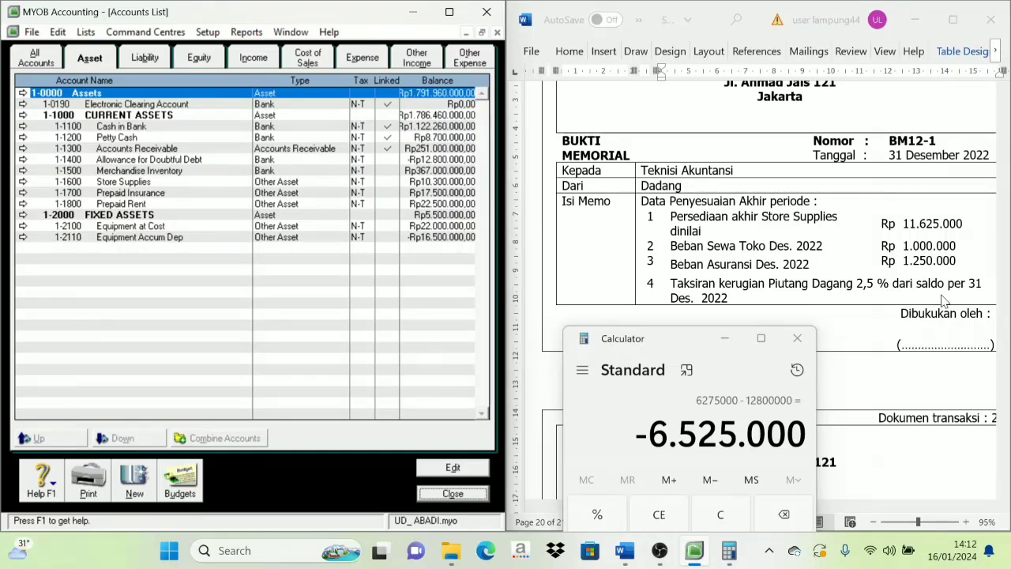
left_click(446, 494)
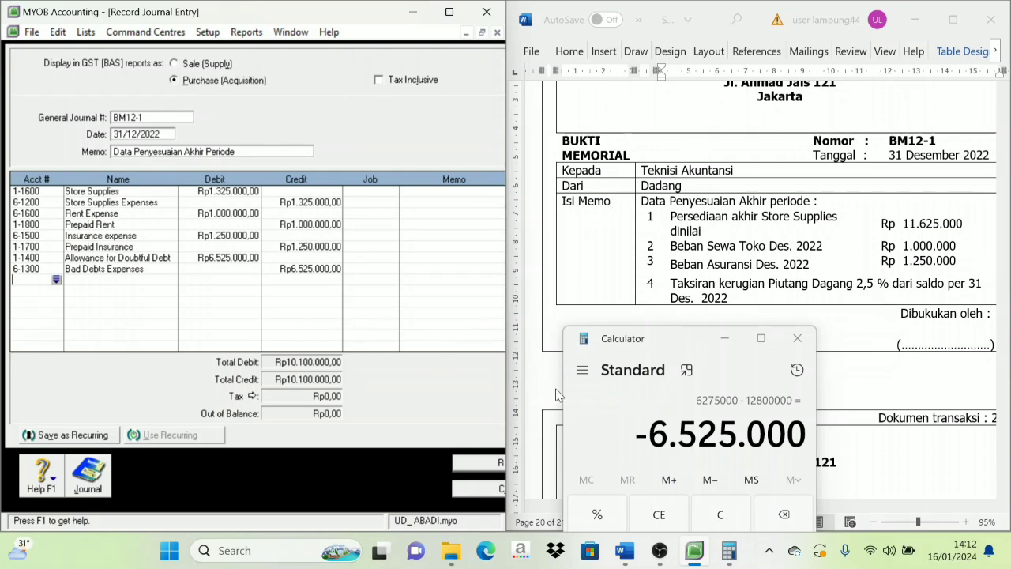
Move Calculator away from the memo and record the BM12-1 adjusting journal entry
left_click(724, 342)
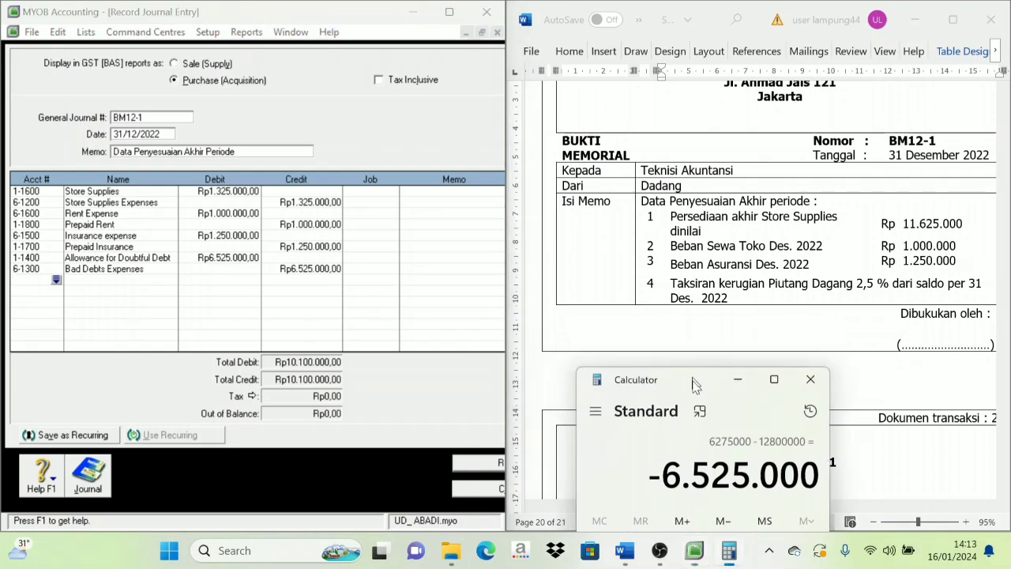
scroll(588, 183, "down", 1)
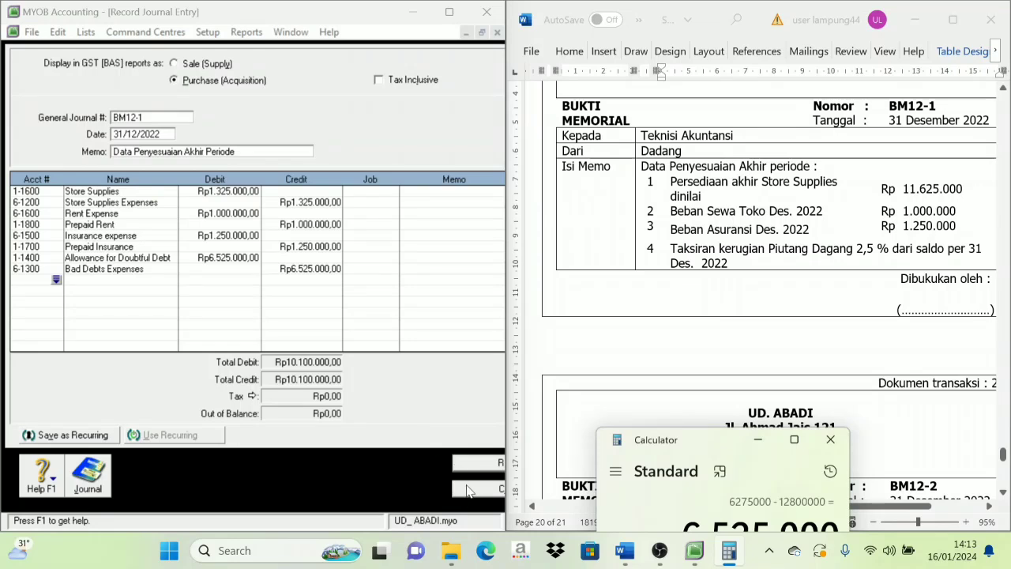
left_click(482, 465)
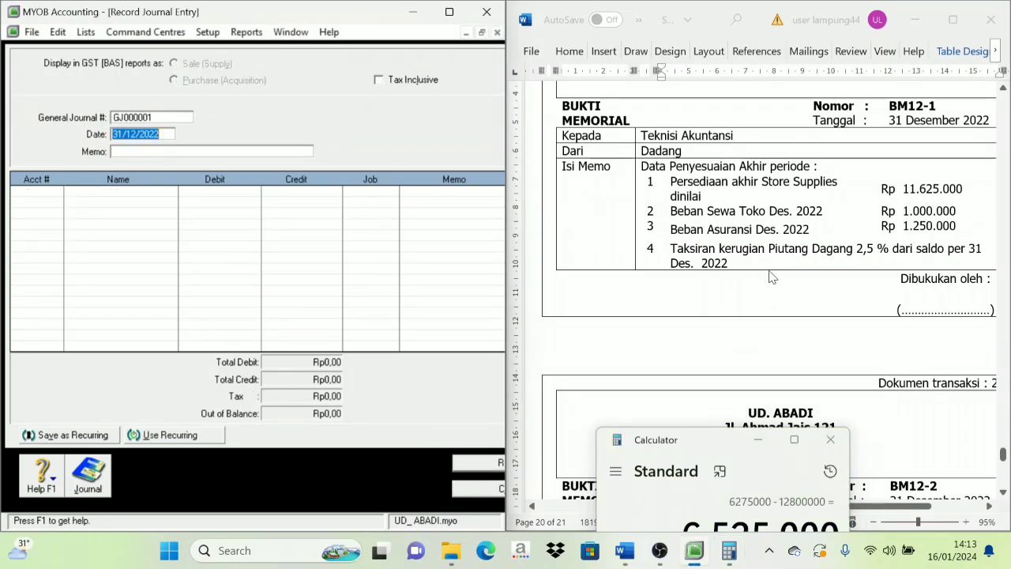
Start the journal entry for memo BM12-2 with journal number bm12-2 and memo text "penyusutan aset dan beban gaji"
scroll(754, 304, "down", 5)
scroll(751, 304, "down", 2)
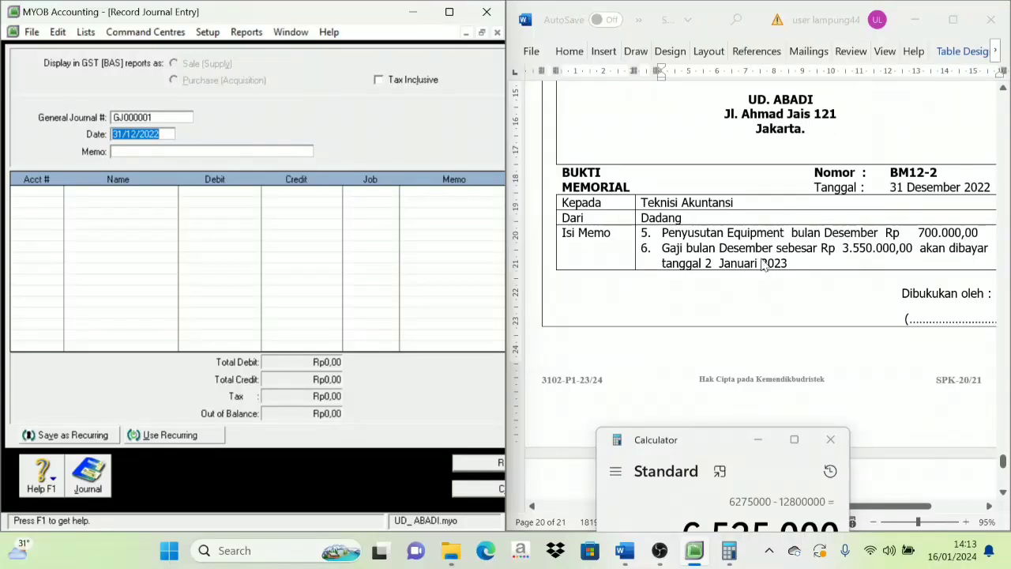
left_click(757, 439)
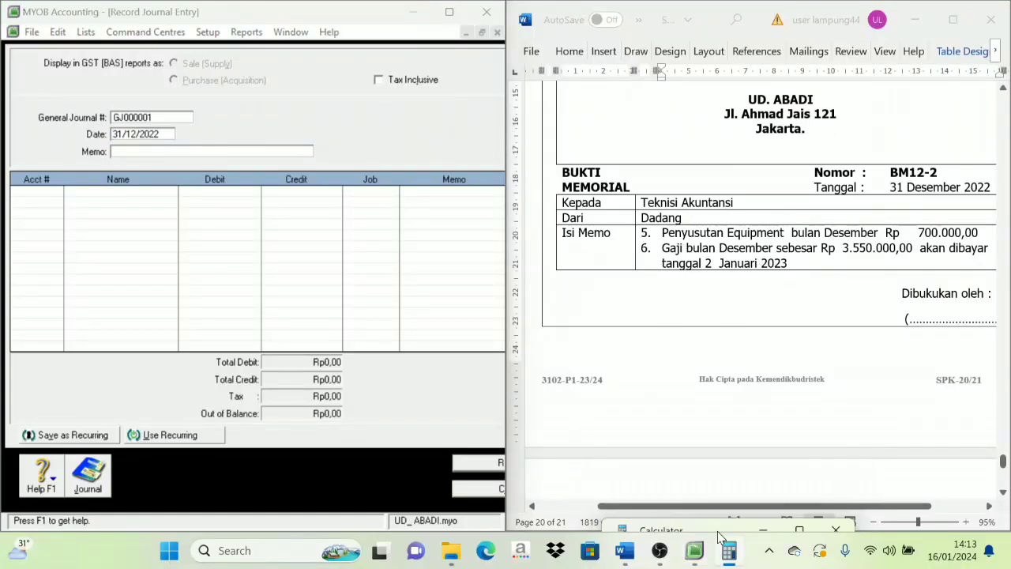
left_click_drag(749, 506, 777, 506)
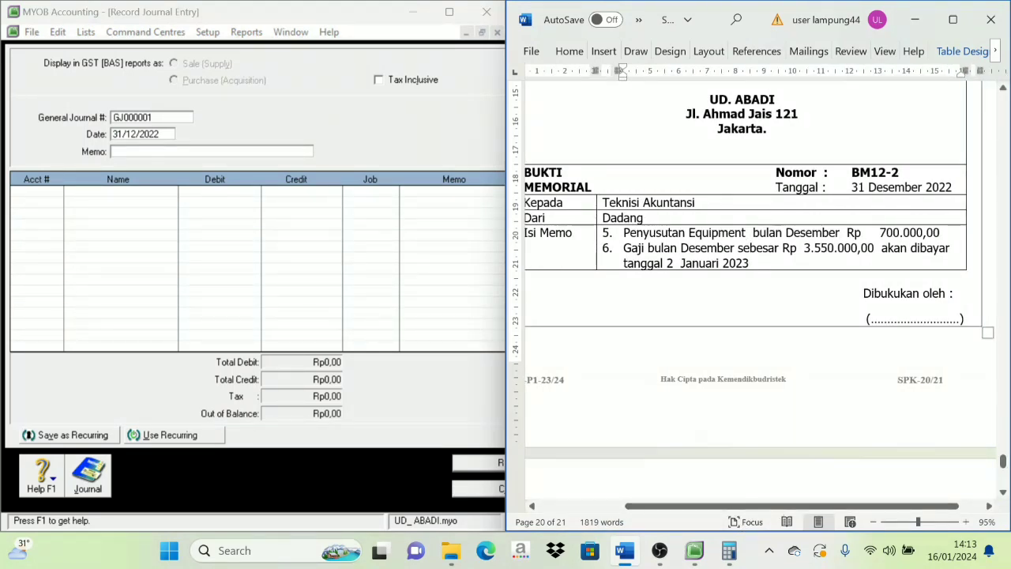
left_click(151, 117)
type("bm12-2")
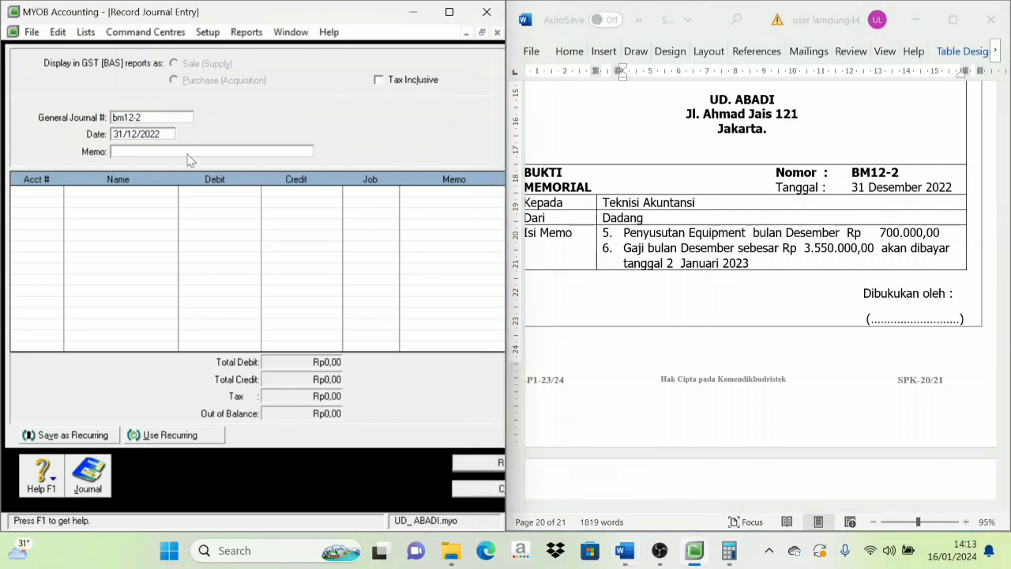
key("Tab")
key("Tab")
type("suta")
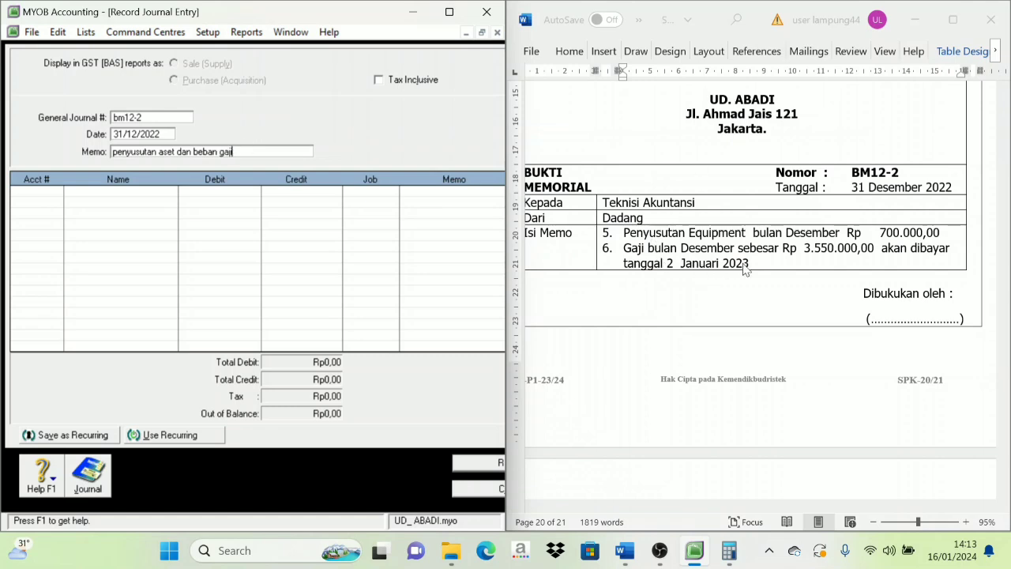
Enter the first journal line, debiting Depreciation expenses (6-1400) with Rp700.000 for memo item 5
left_click(52, 191)
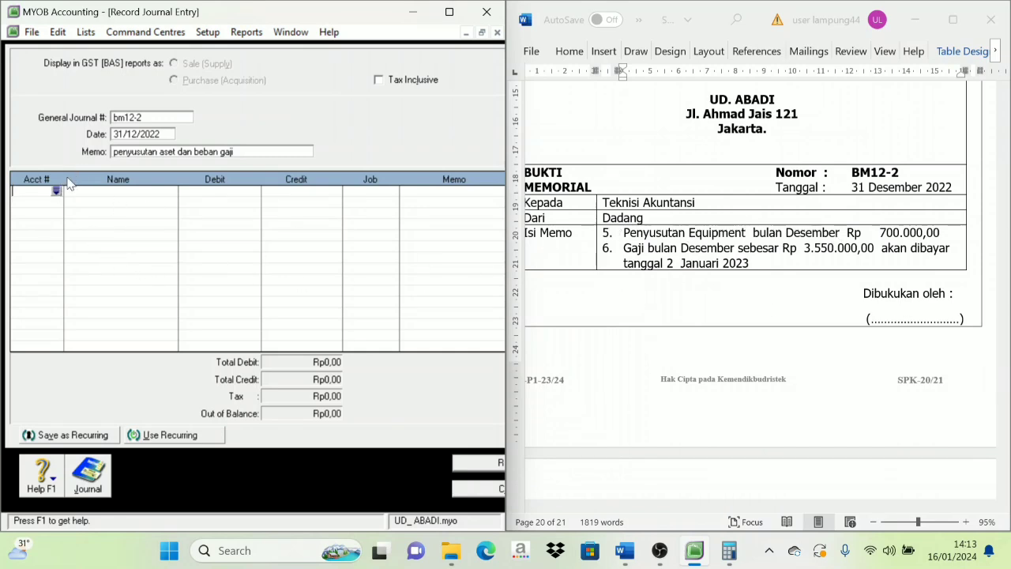
left_click(56, 191)
scroll(187, 312, "down", 2)
scroll(187, 313, "down", 4)
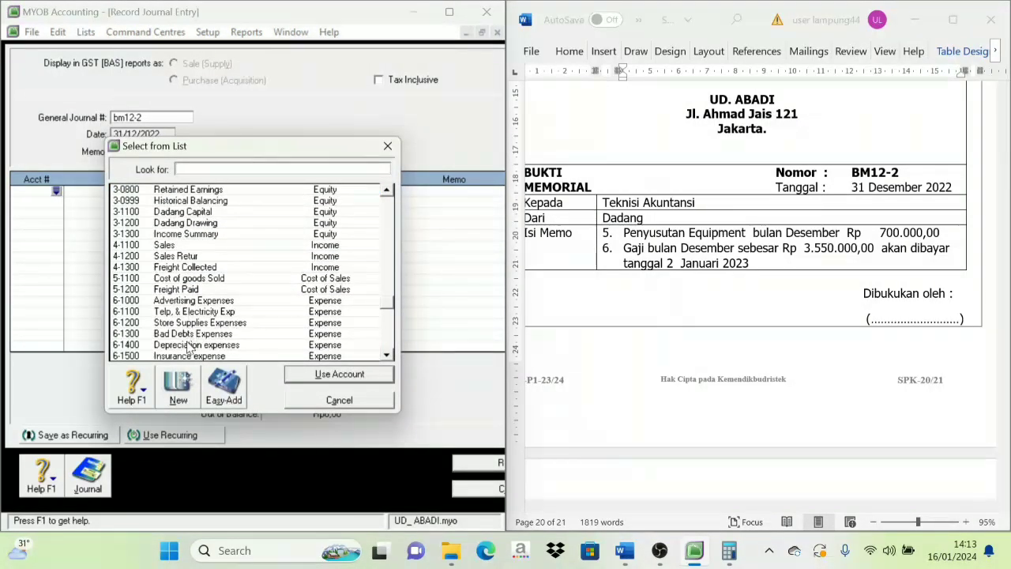
left_click(189, 346)
left_click(297, 376)
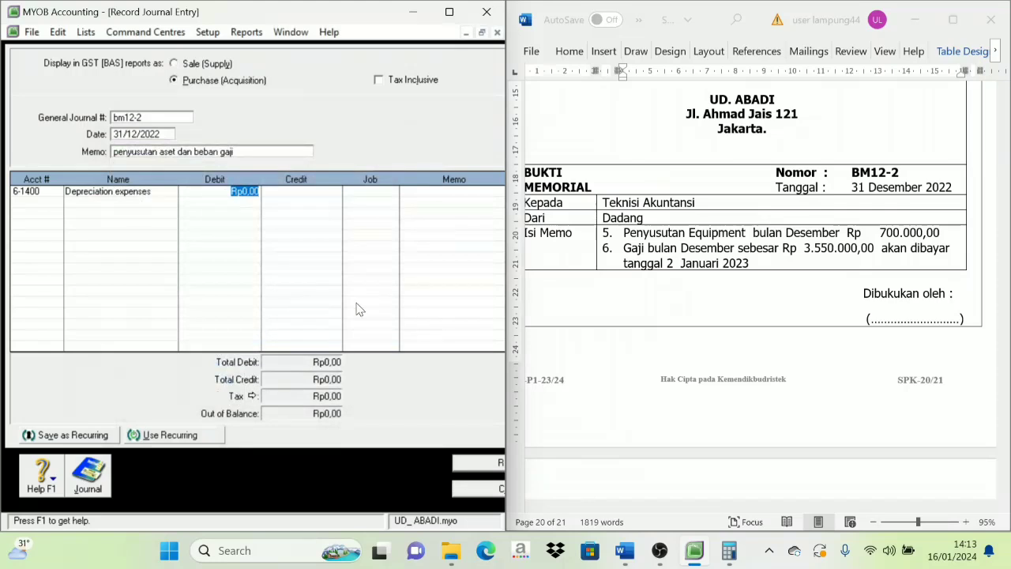
type("700.00")
key("Tab")
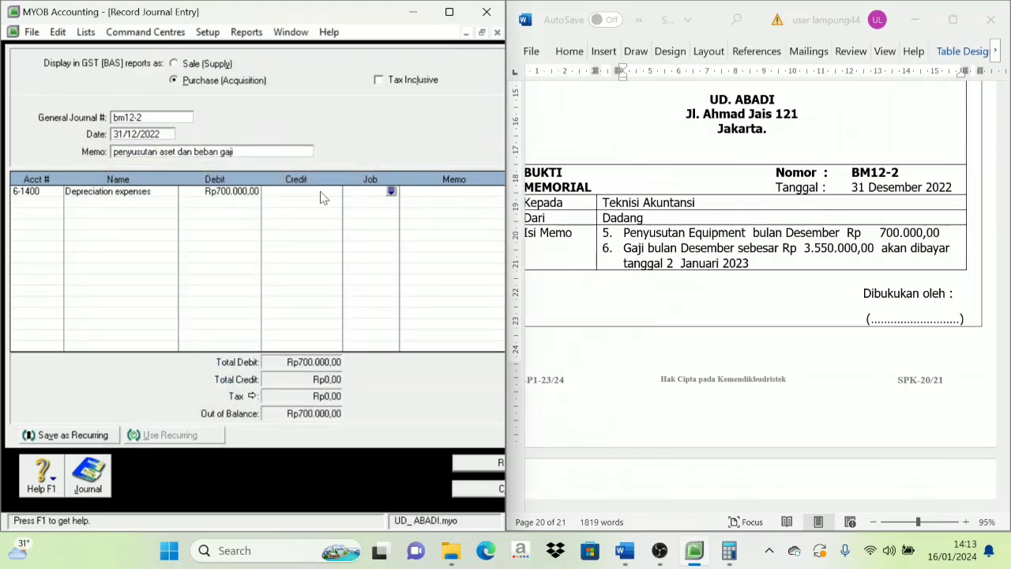
Enter the second journal line, crediting Equipment Accum Dep (1-2110) with Rp700.000
left_click(56, 202)
left_click(55, 201)
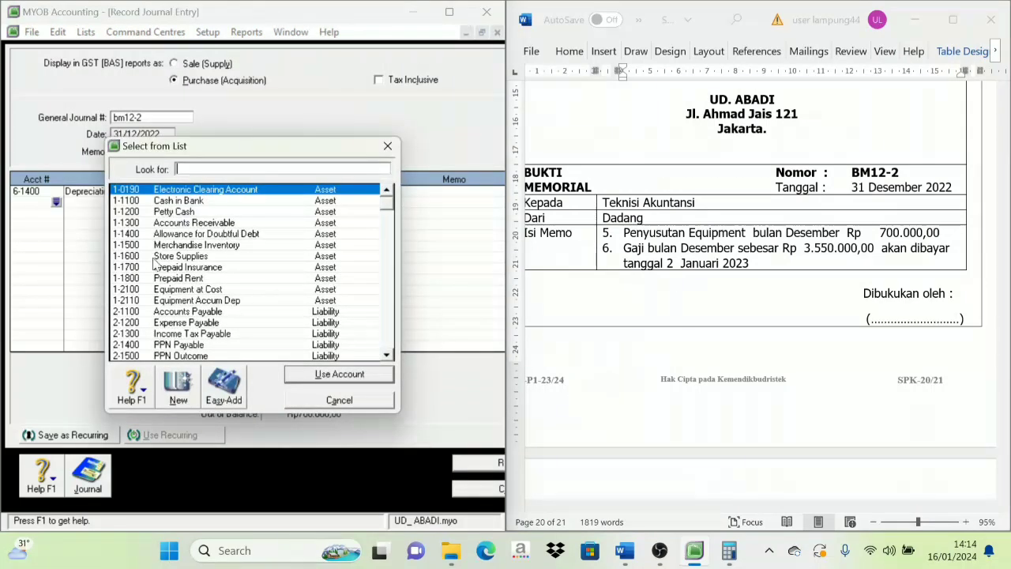
scroll(158, 264, "down", 1)
scroll(166, 289, "down", 1)
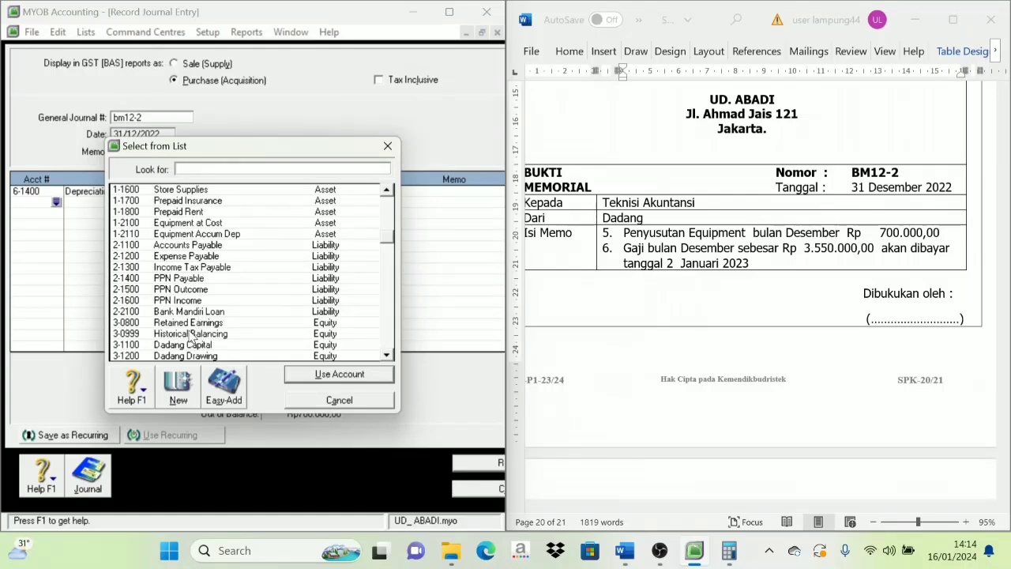
left_click(185, 234)
left_click(338, 378)
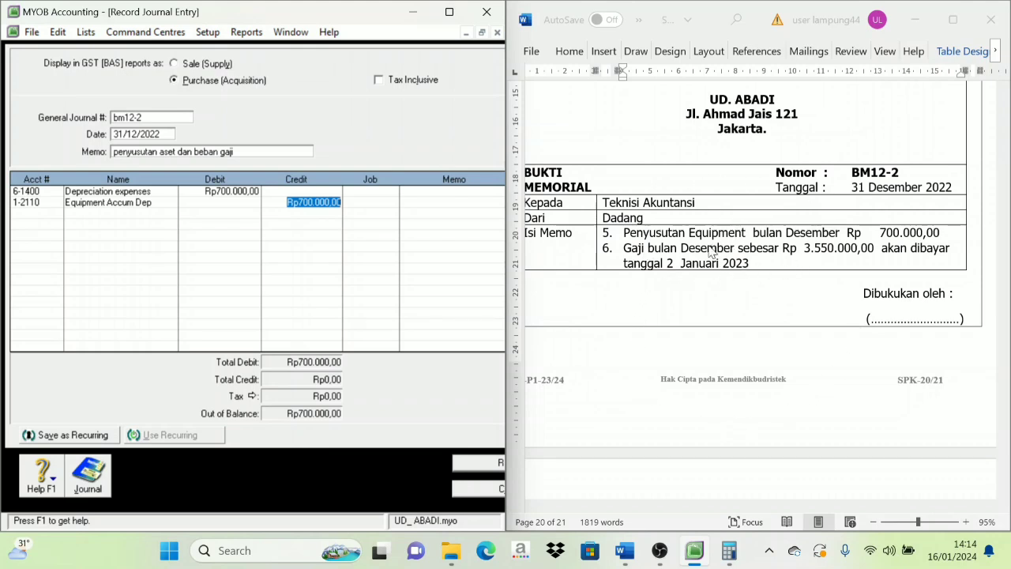
left_click(41, 218)
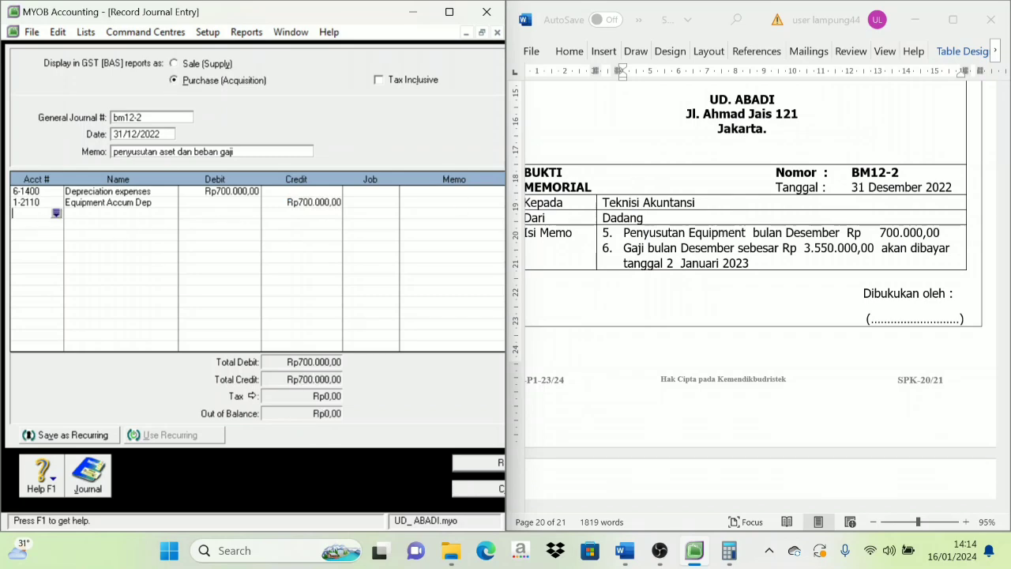
Enter the third journal line, debiting Wages & Salaries (6-1700) with Rp3.550.000 for memo item 6
left_click(56, 214)
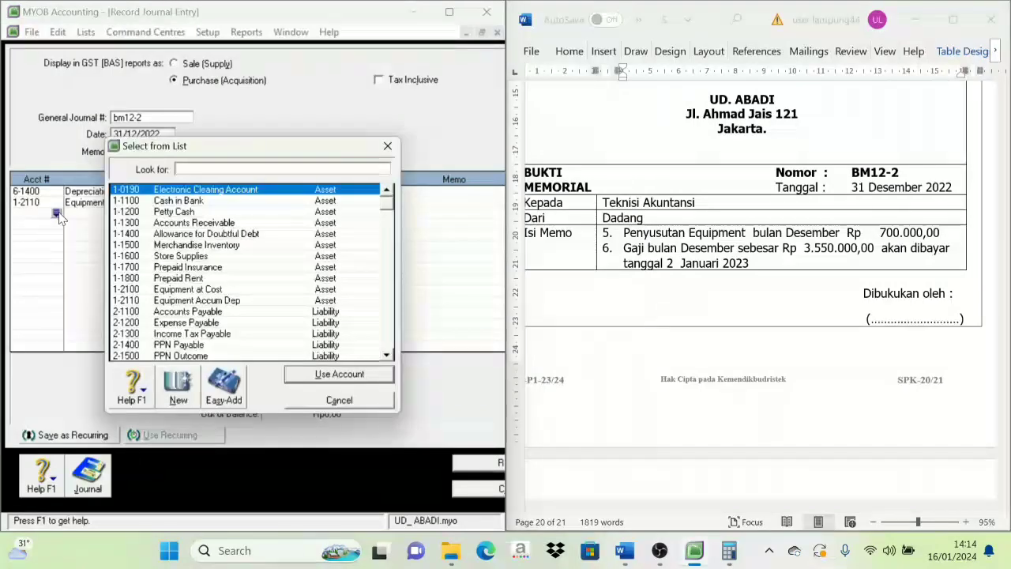
scroll(204, 289, "down", 10)
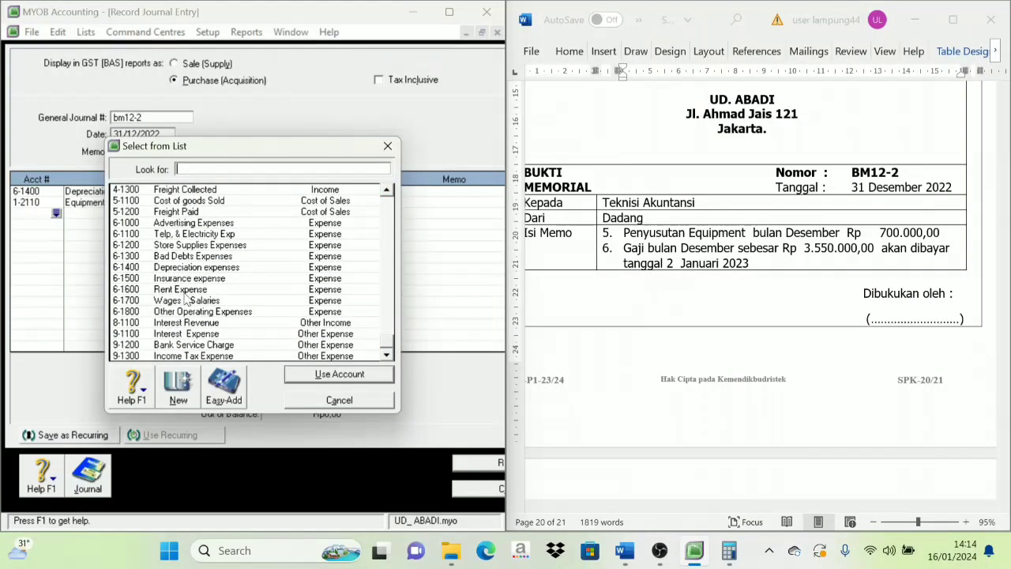
left_click(194, 300)
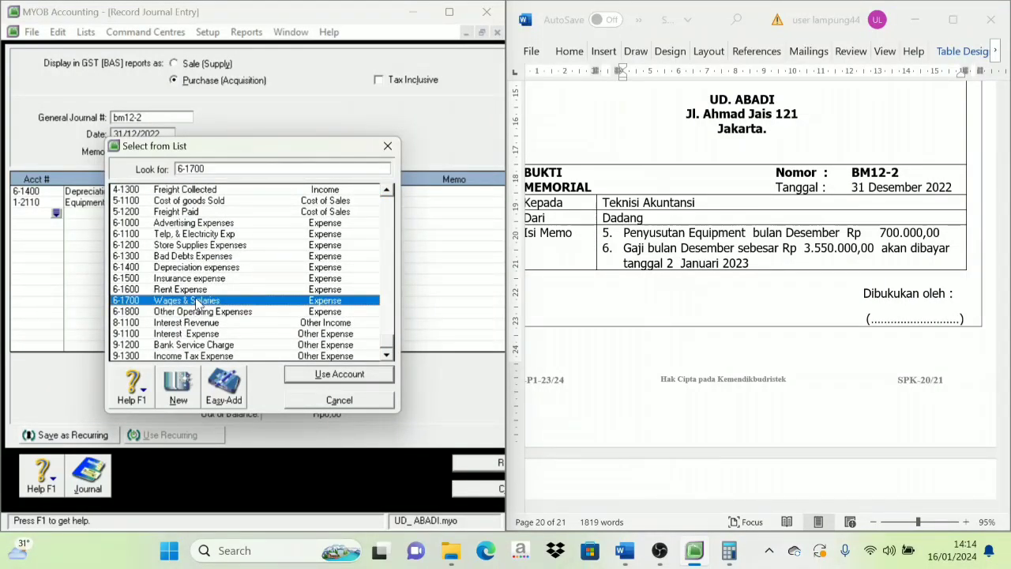
left_click(316, 374)
left_click_drag(511, 272, 505, 269)
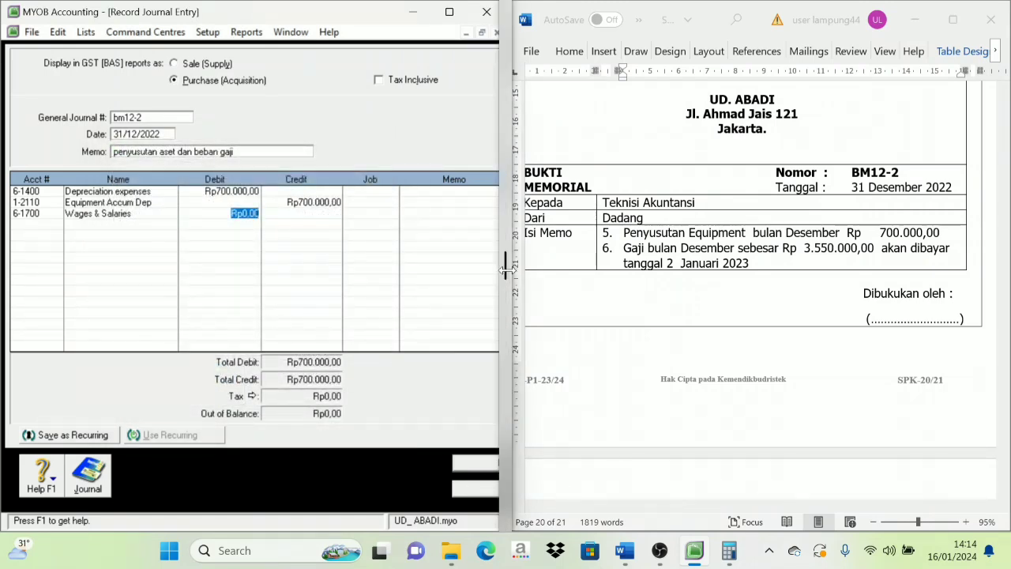
key("BackSpace")
type("3550000")
key("Tab")
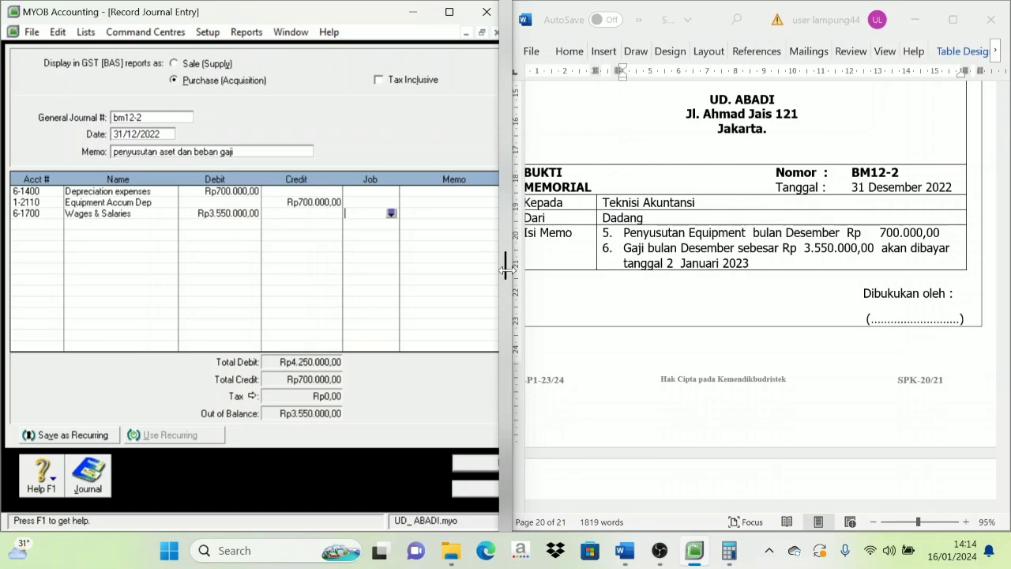
Credit Expense Payable (2-1200) with Rp3.550.000 on the fourth line and record the BM12-2 journal entry
left_click(57, 225)
left_click(56, 225)
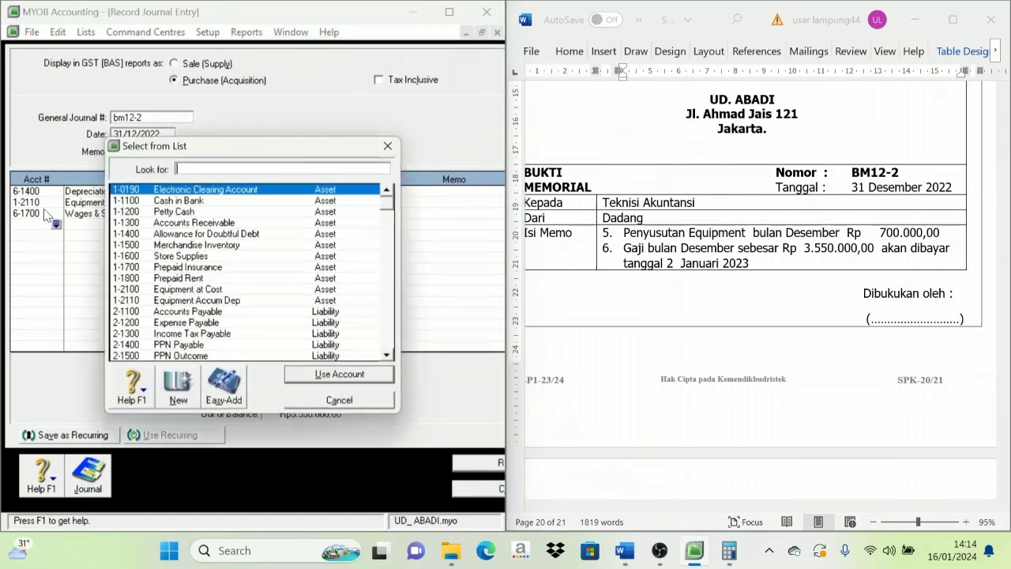
scroll(190, 269, "down", 2)
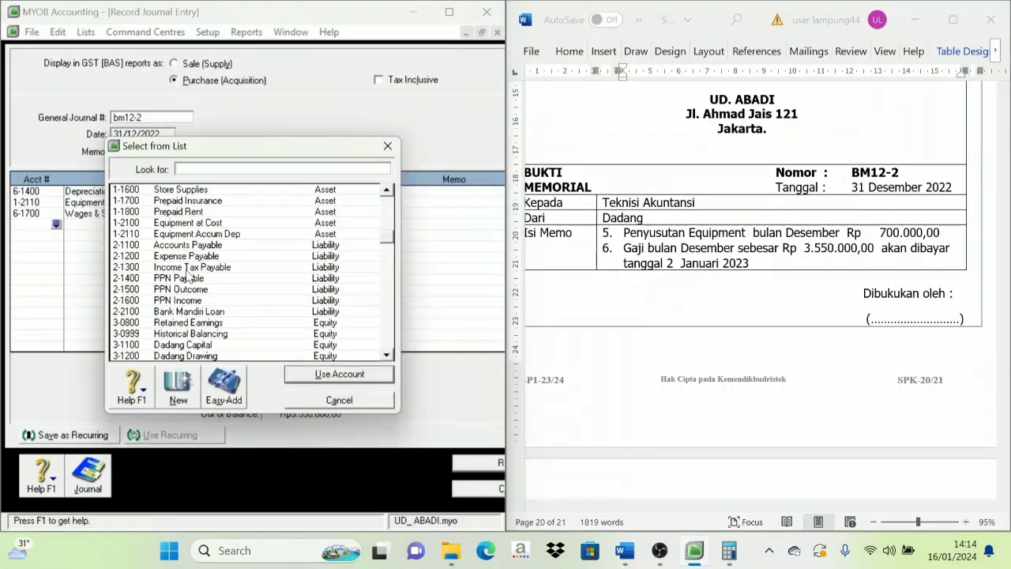
left_click(183, 257)
left_click(341, 376)
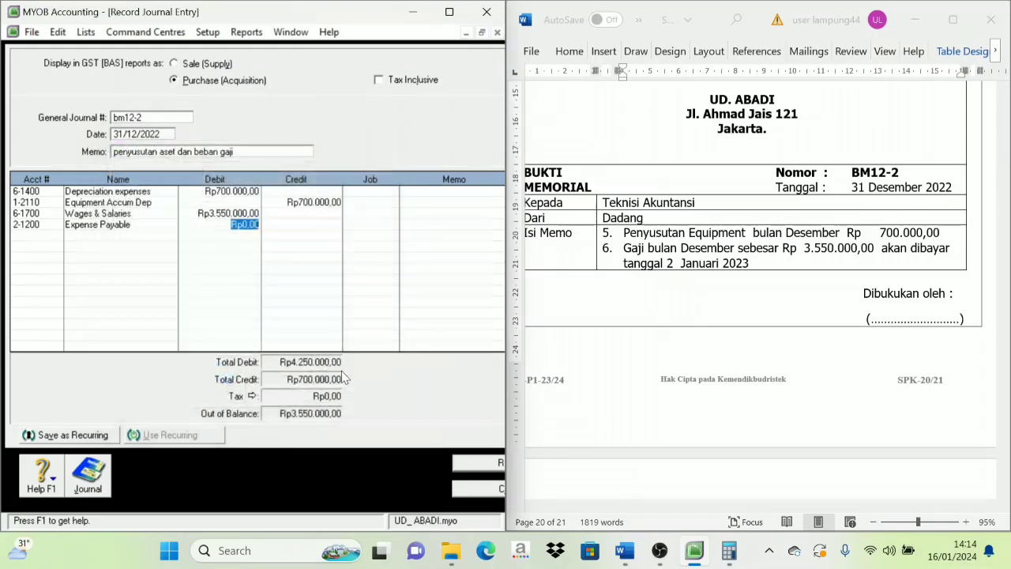
key("Tab")
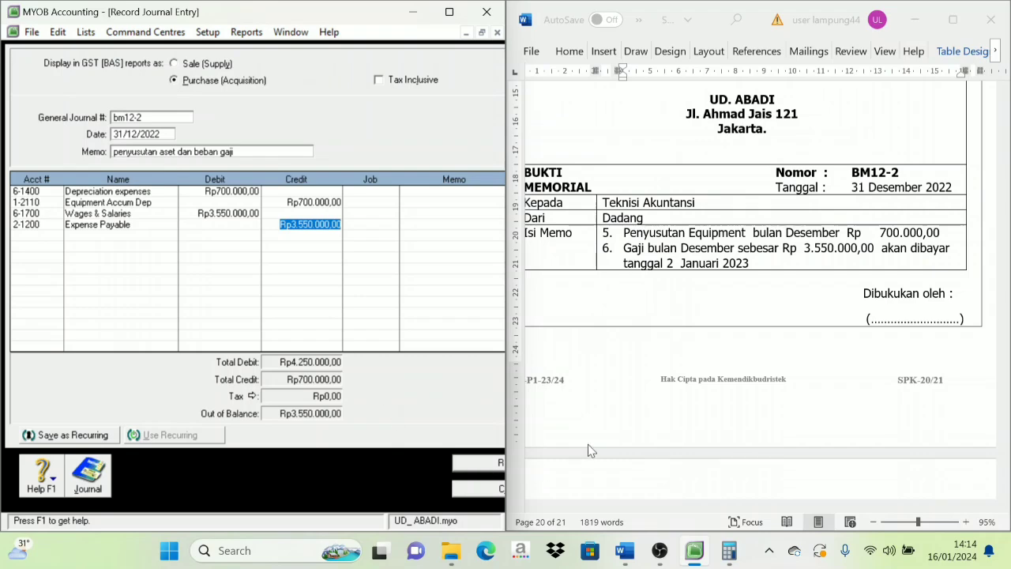
left_click_drag(505, 501, 531, 500)
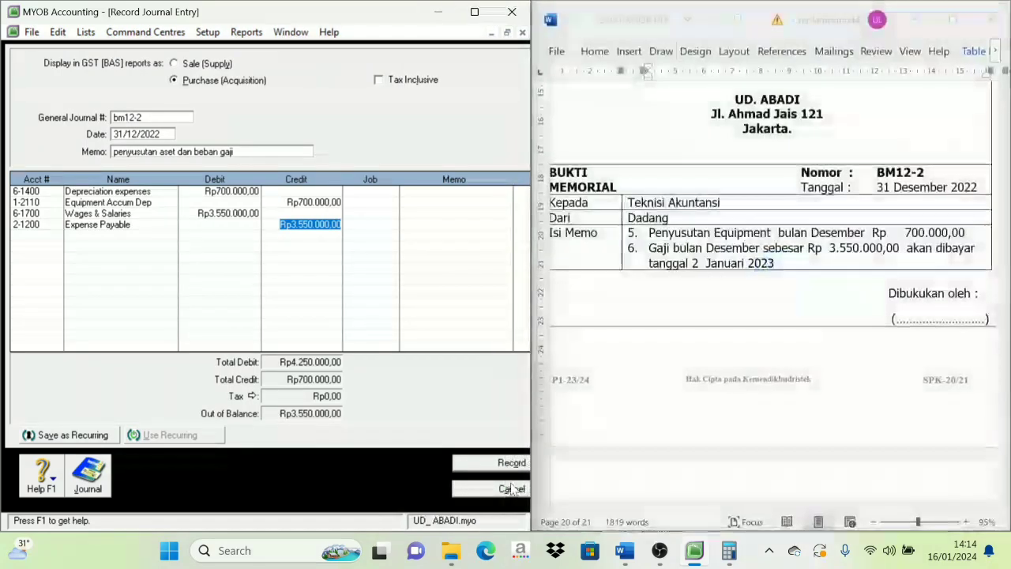
left_click(508, 466)
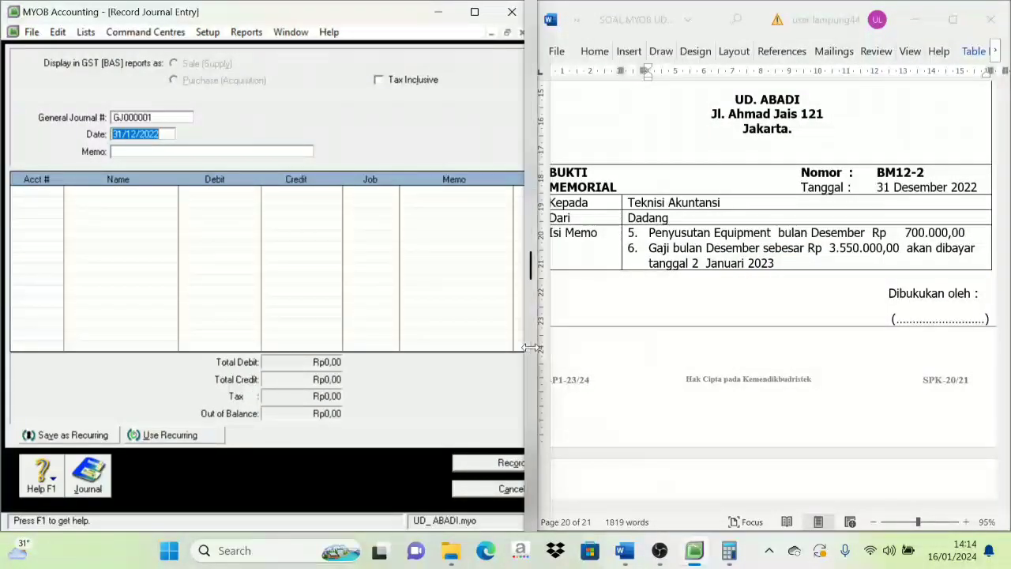
Bring memo BM12-3 into view in the Word document and read items 7 and 8
left_click_drag(531, 348, 505, 348)
scroll(628, 324, "down", 5)
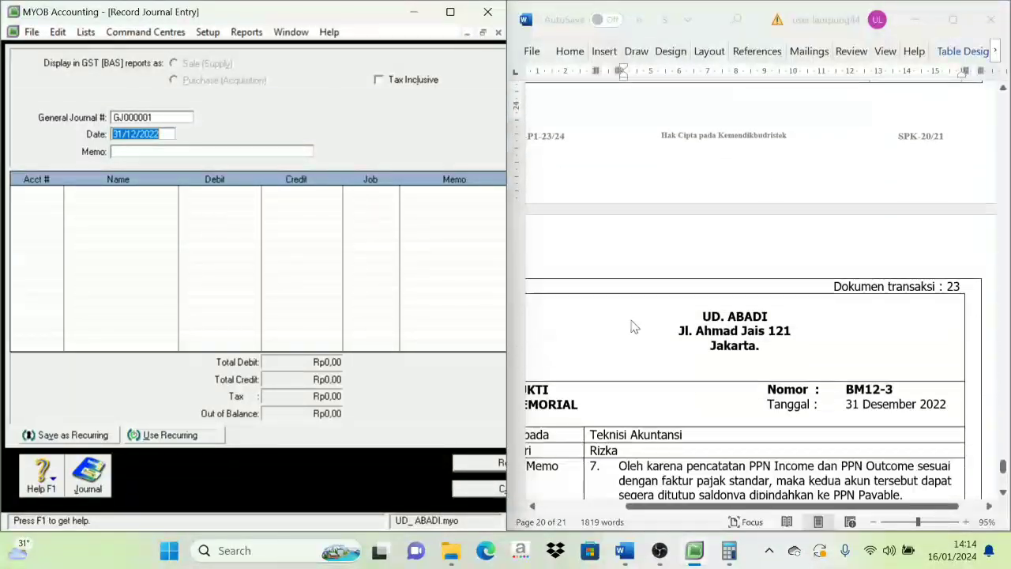
scroll(640, 332, "down", 2)
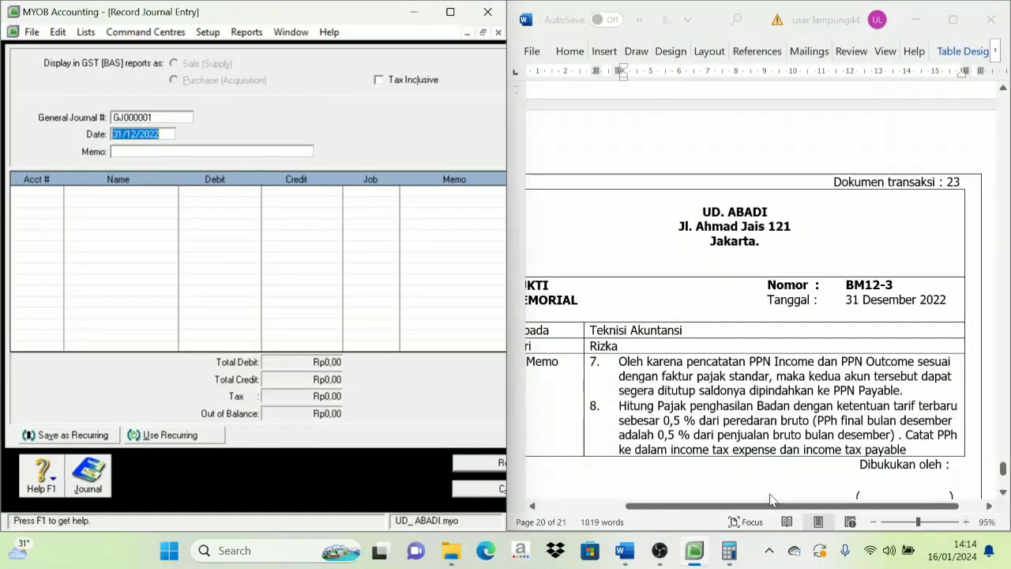
left_click(768, 505)
mouse_move(768, 508)
left_mouse_down()
mouse_move(741, 509)
mouse_move(783, 509)
left_mouse_up()
scroll(741, 509, "down", 1)
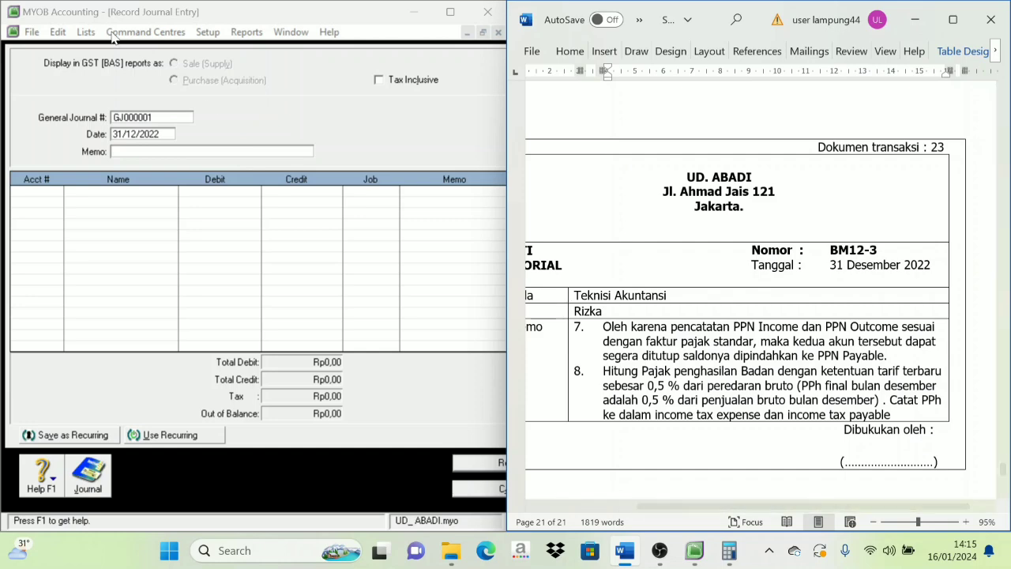
Examine the PPN Outcome and PPN Income balances among the liability accounts in the MYOB accounts list
left_click(85, 32)
left_click(126, 48)
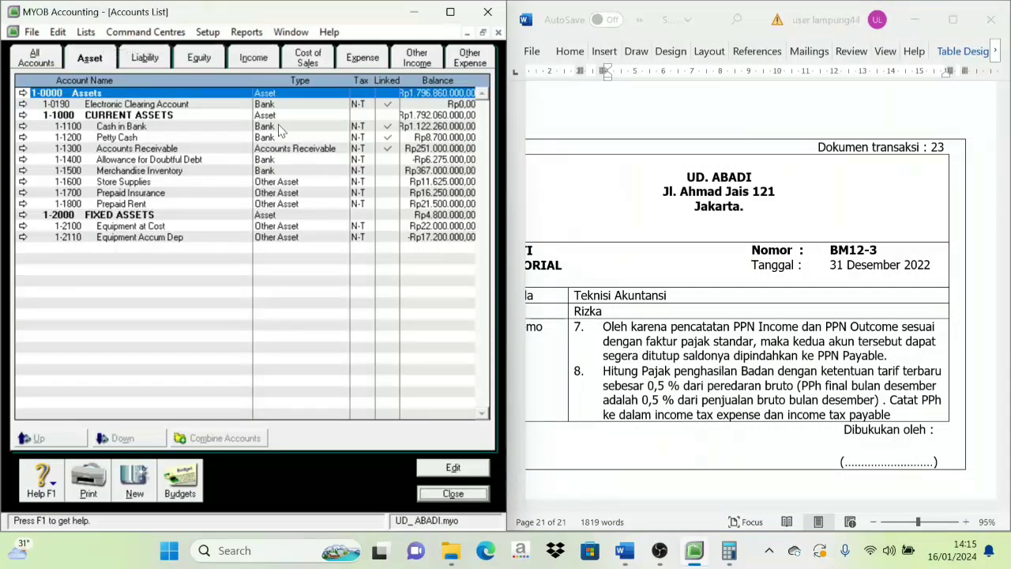
left_click(144, 60)
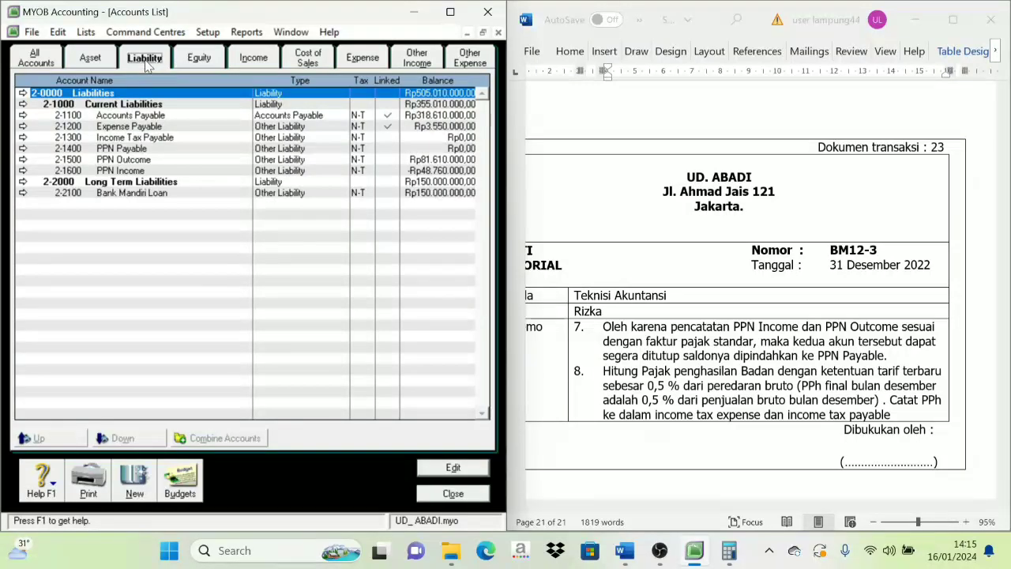
left_click(125, 161)
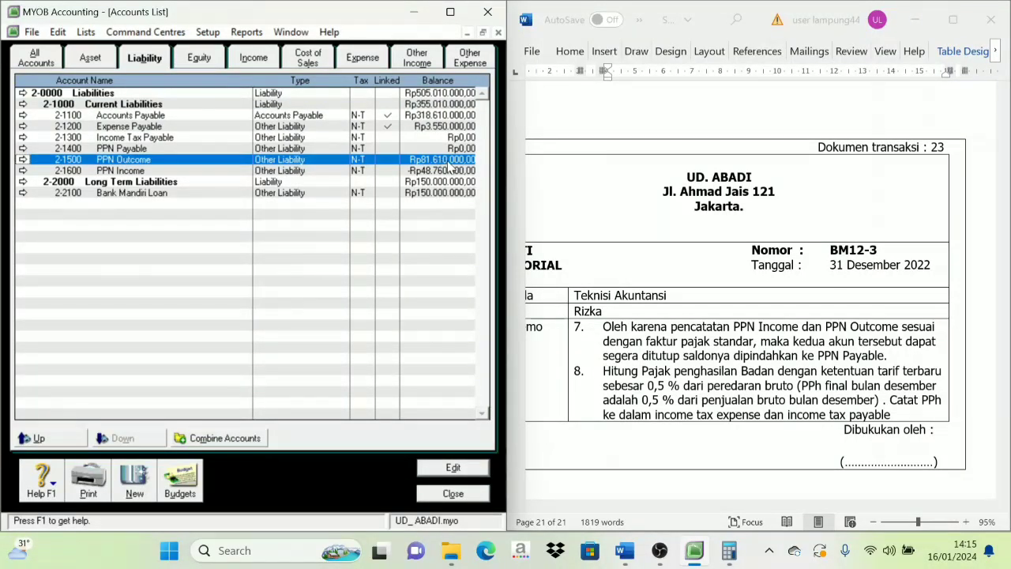
left_click(432, 193)
left_click(435, 162)
left_click(439, 172)
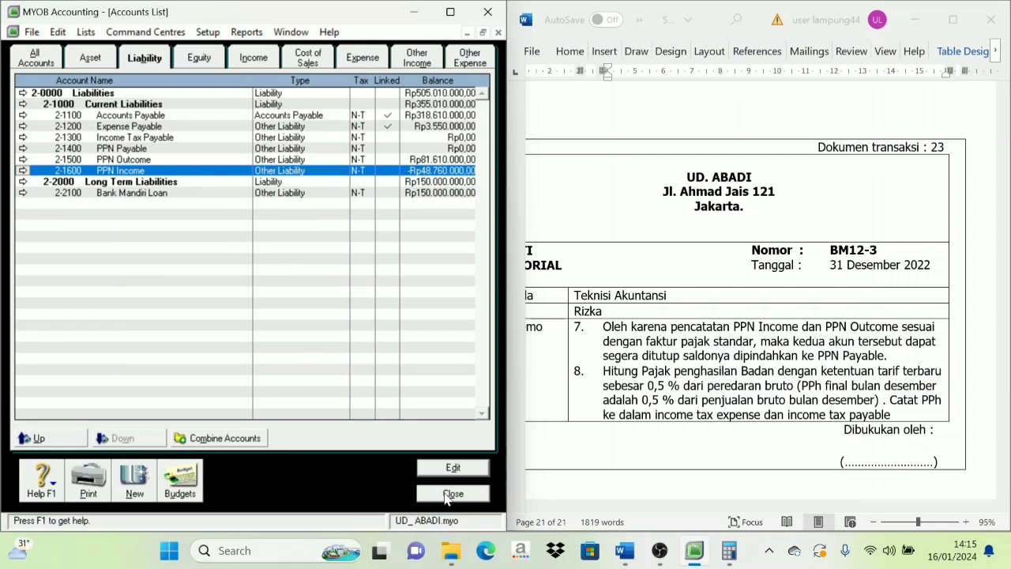
left_click(120, 161)
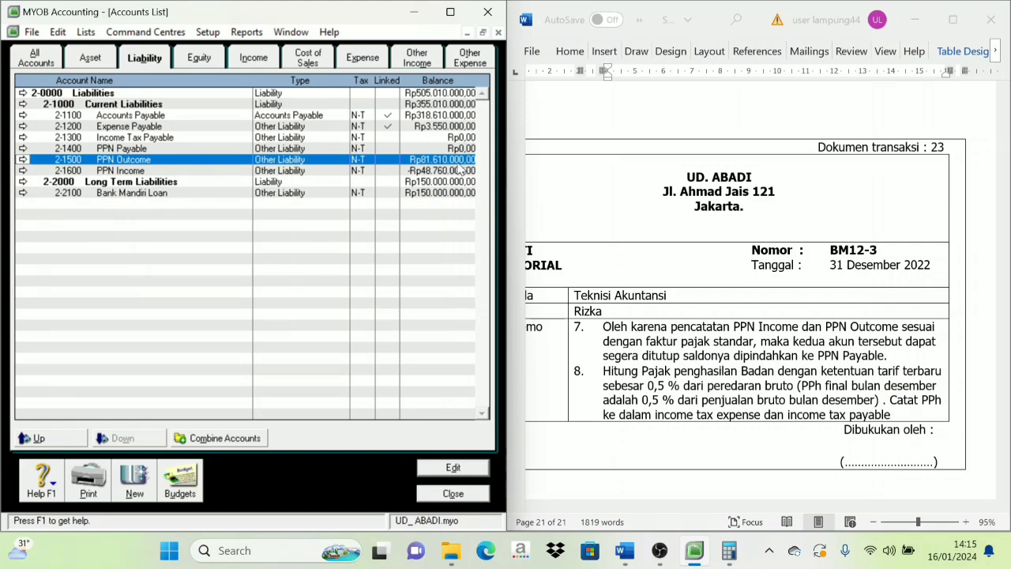
left_click(86, 169)
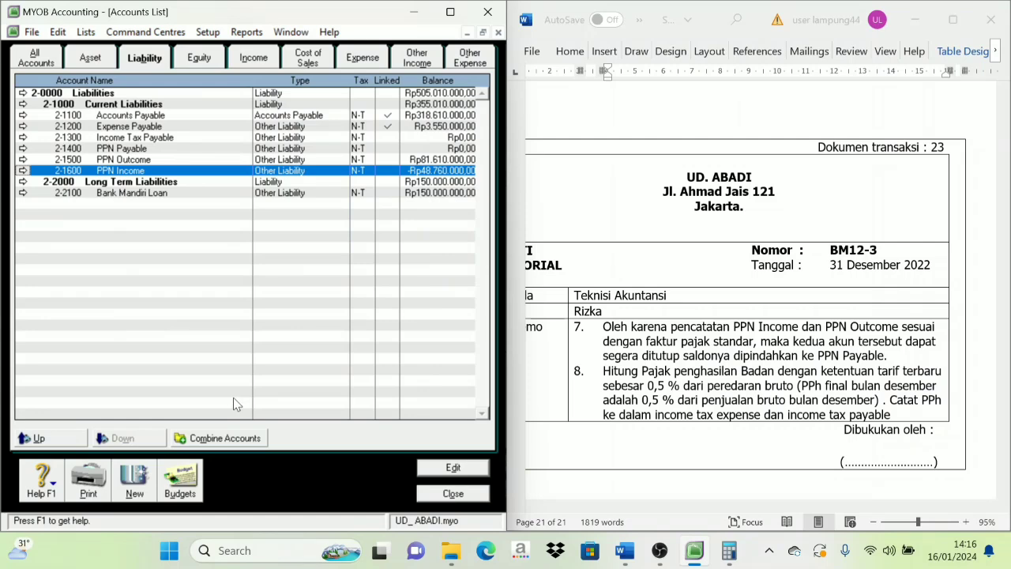
left_click(449, 499)
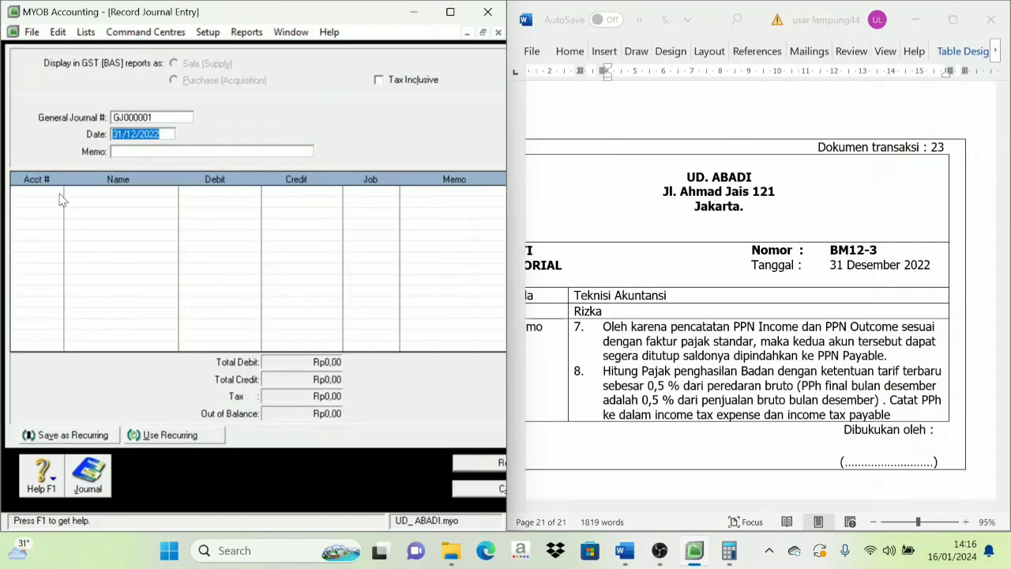
Start the journal entry for memo BM12-3 with journal number bm12-3 and memo text "Penutupan ppn dan perhitungan pph"
left_click(128, 119)
type("bm12-3")
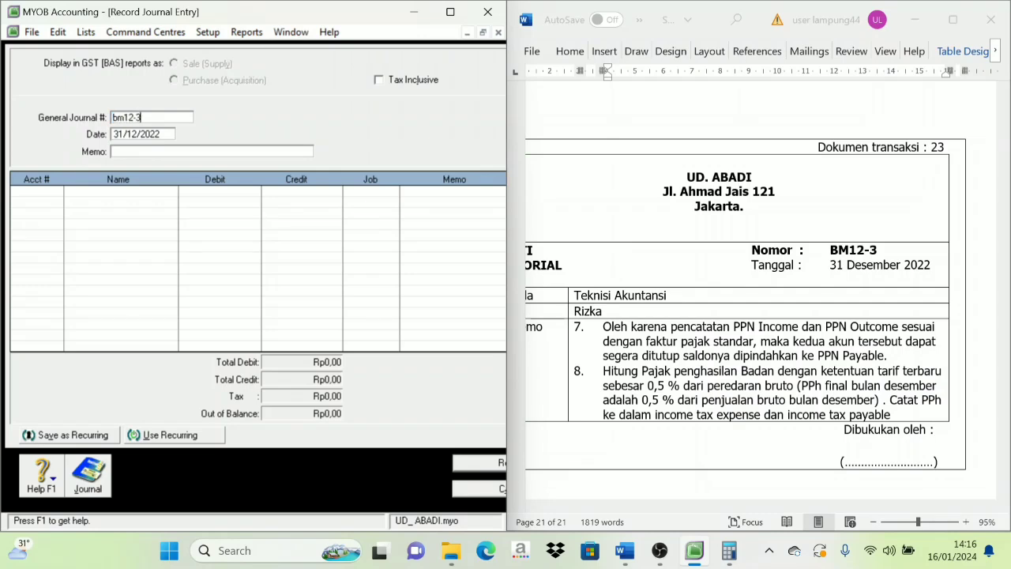
key("Tab")
type("Penutupan ppn dan perhitungfan")
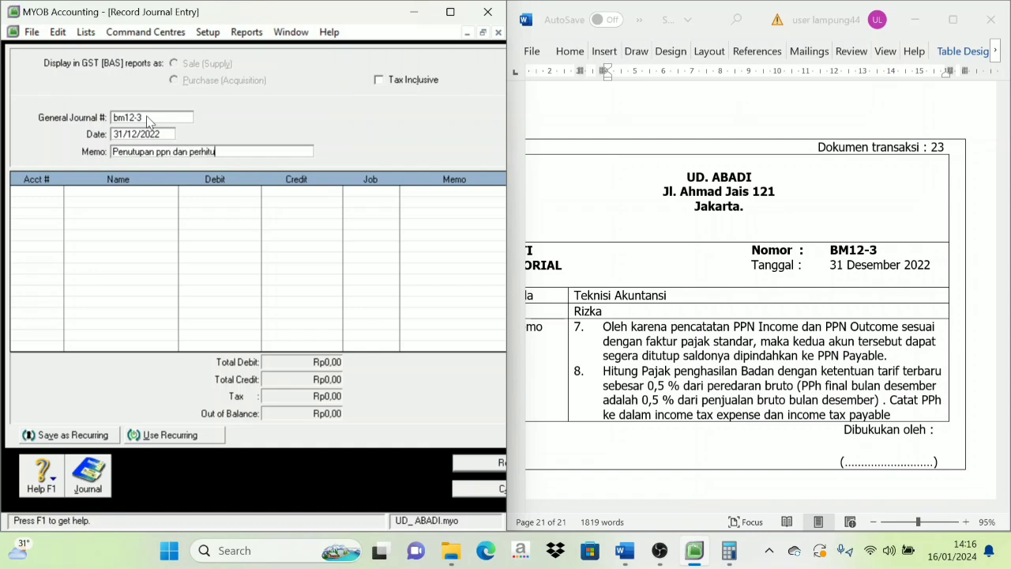
key("BackSpace")
key("BackSpace")
key("BackSpace")
type("an pph")
Choose PPN Outcome (2-1500) as the account of the first journal line
left_click(54, 197)
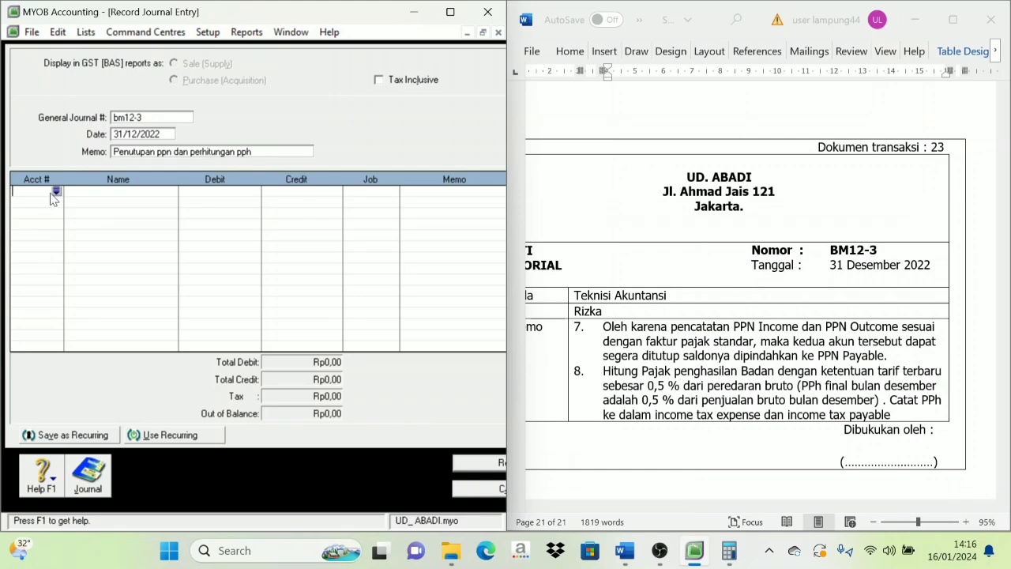
left_click(56, 191)
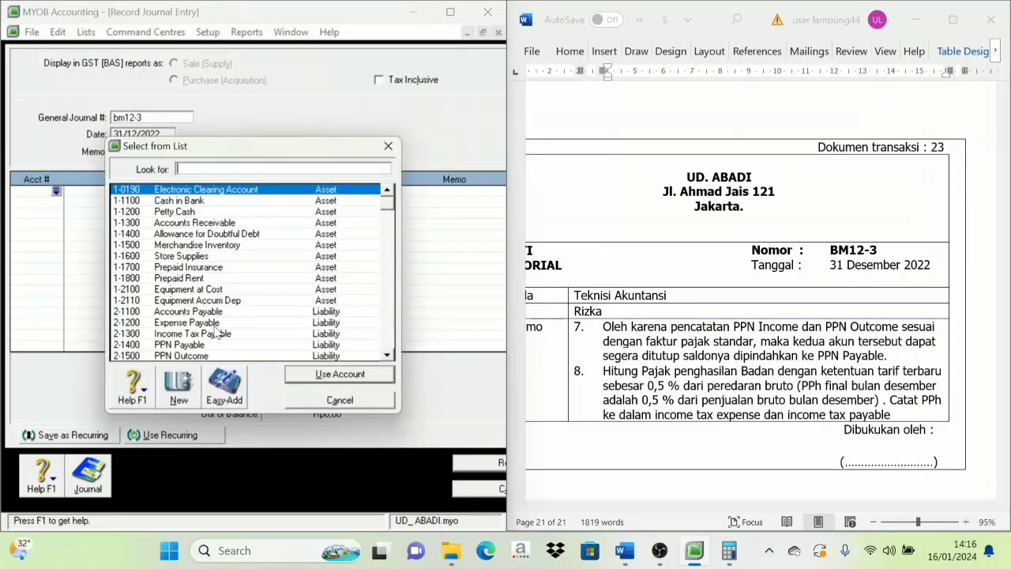
scroll(193, 290, "down", 2)
left_click(190, 289)
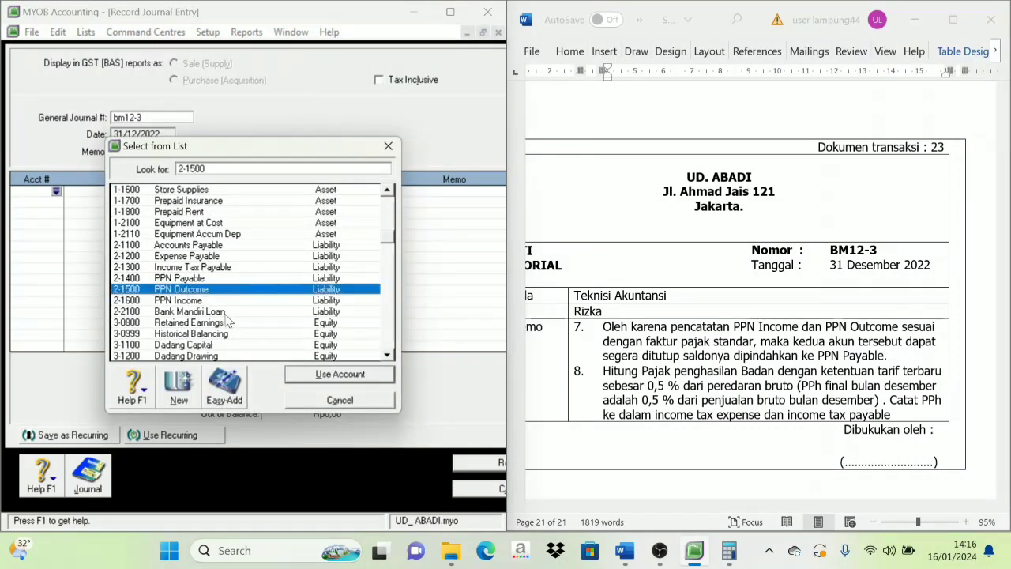
left_click(340, 374)
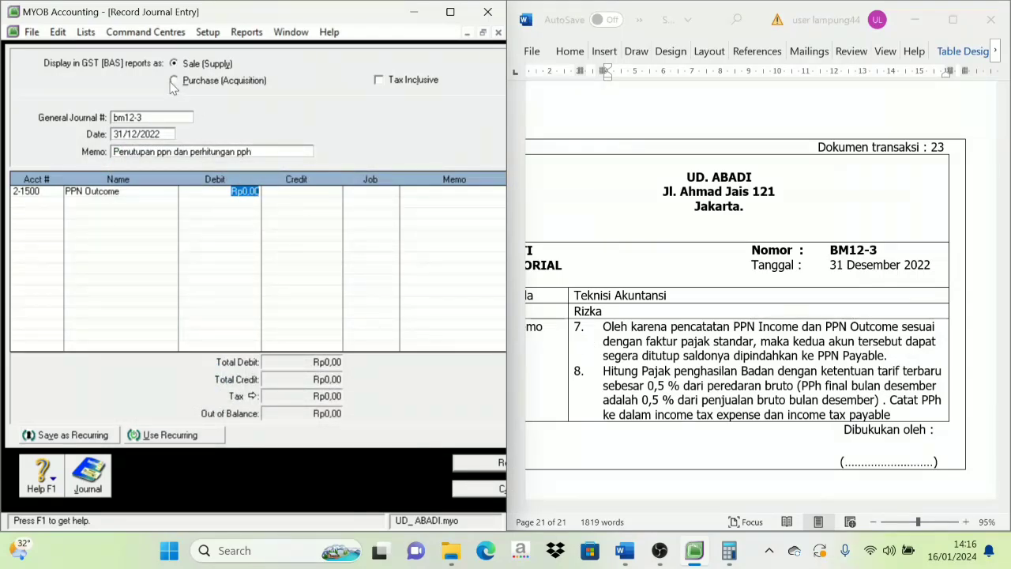
Check PPN Outcome's balance in the accounts list and debit its journal line with Rp81.610.000
left_click(87, 32)
left_click(113, 51)
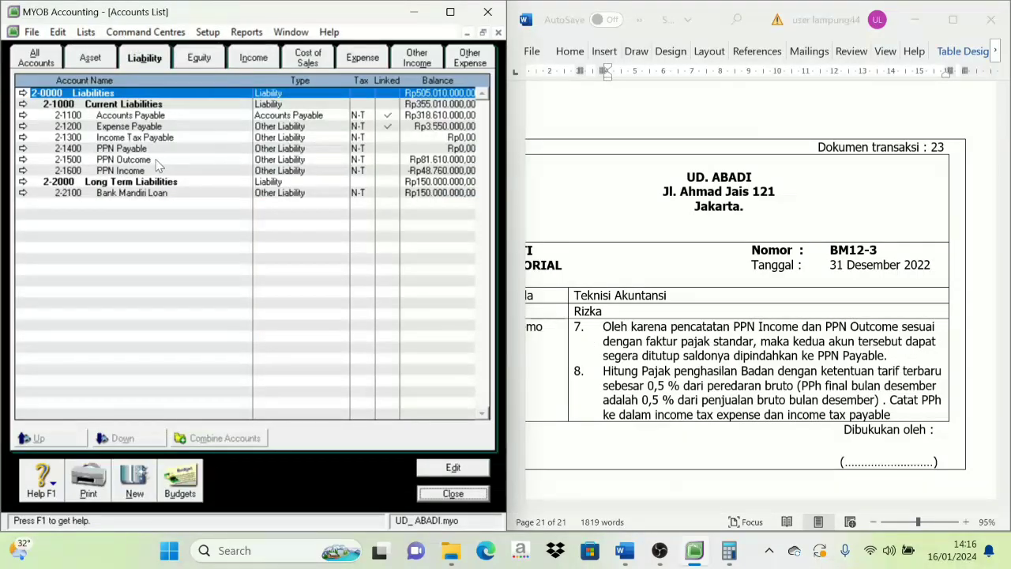
left_click(439, 159)
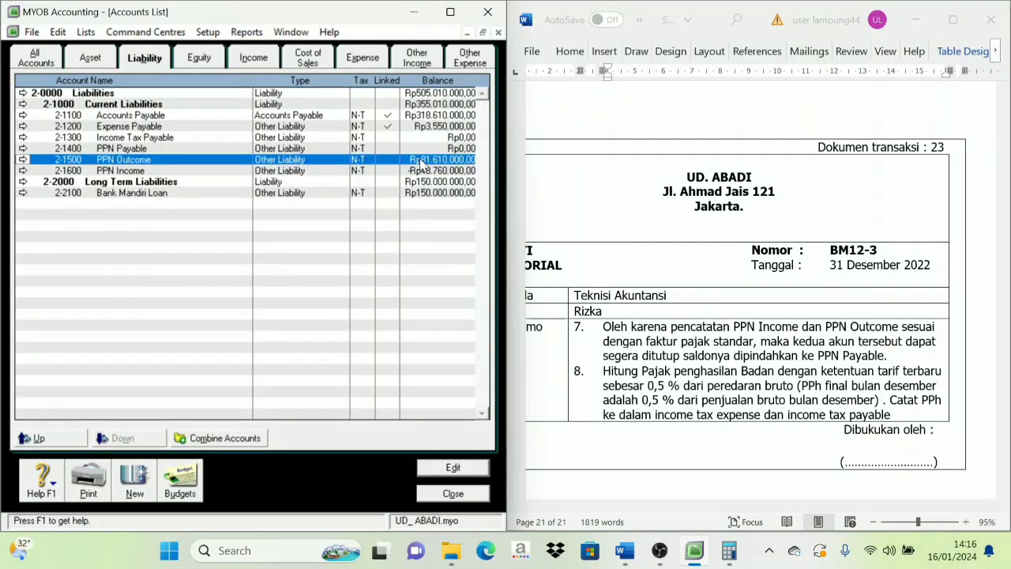
left_click(452, 493)
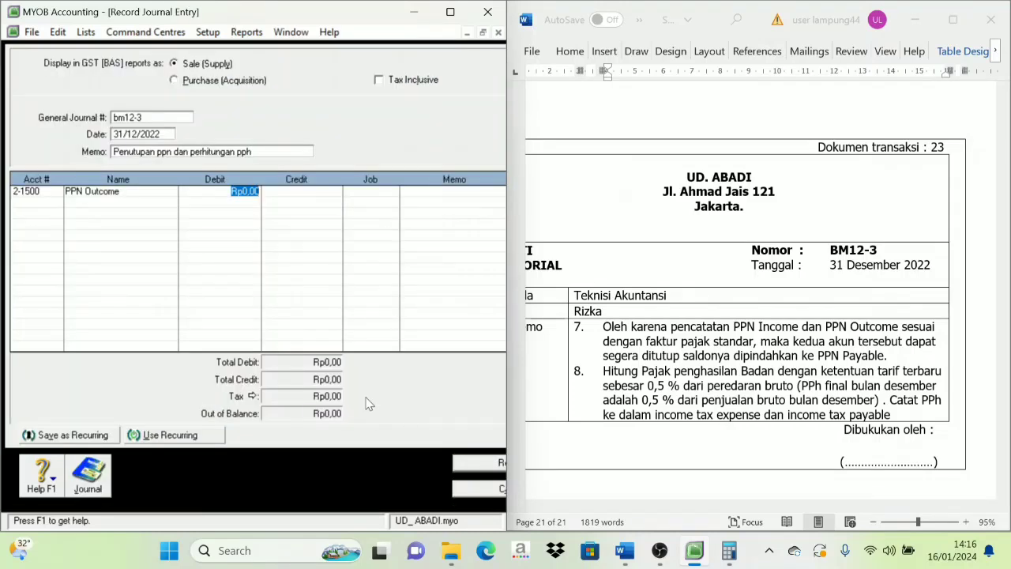
type("81.")
type("610.")
type("0000")
key("Tab")
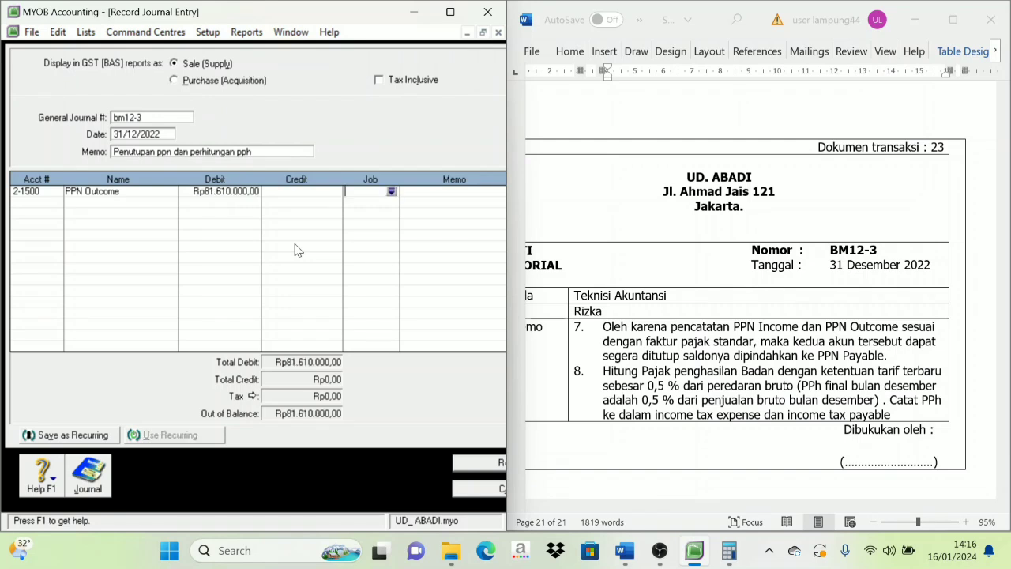
Choose PPN Income (2-1600) as the account of the second journal line and go to its credit amount
left_click(52, 204)
left_click(56, 202)
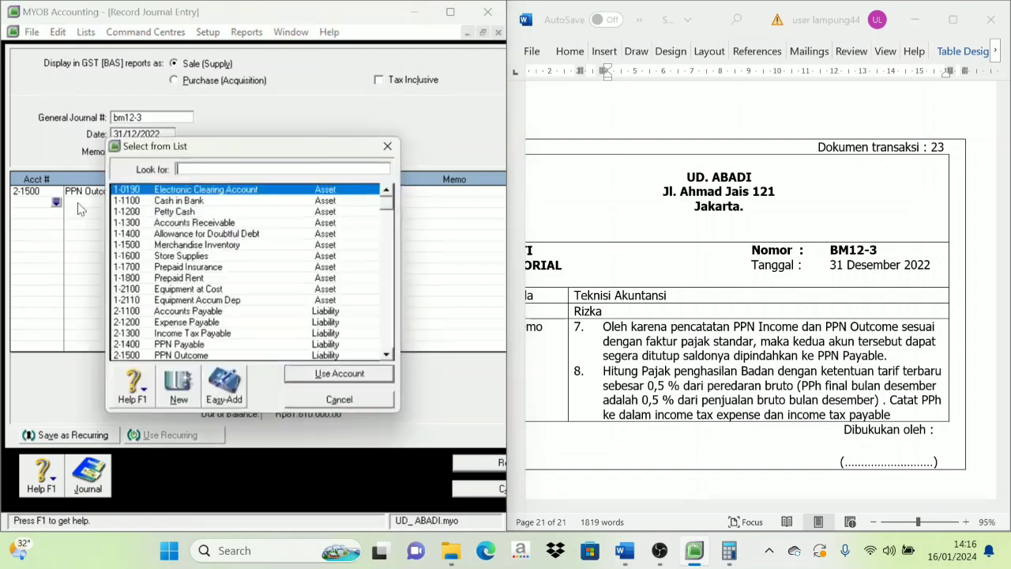
scroll(191, 336, "down", 1)
left_click(191, 333)
left_click(320, 375)
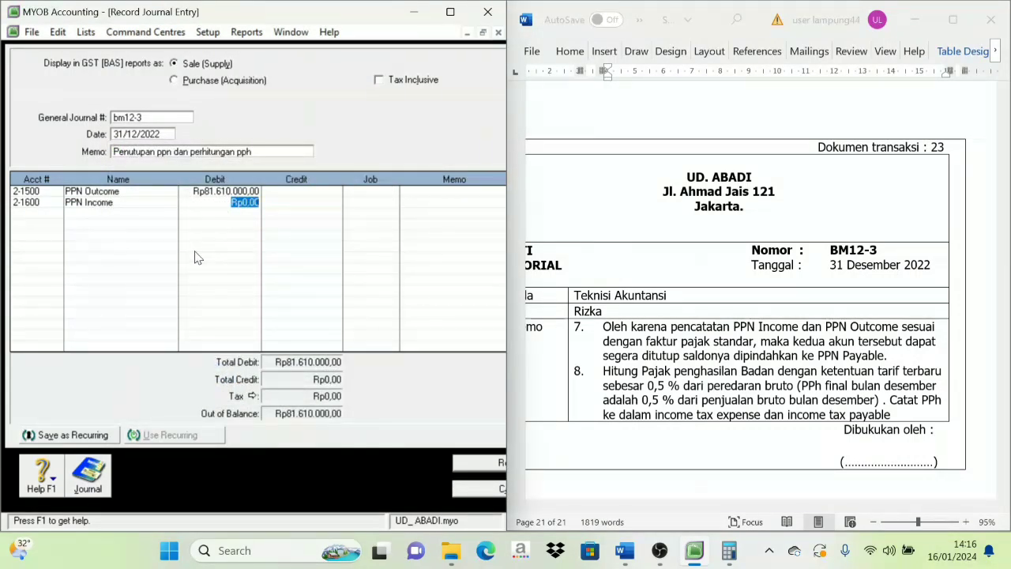
key("Tab")
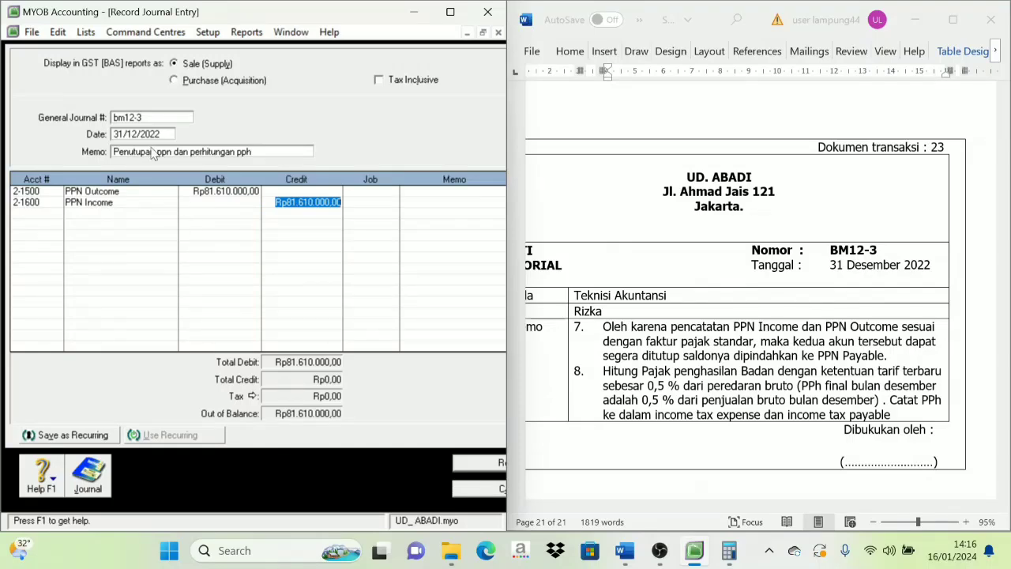
Check PPN Income's balance in the accounts list and credit its journal line with Rp48.670.000
left_click(85, 31)
left_click(101, 50)
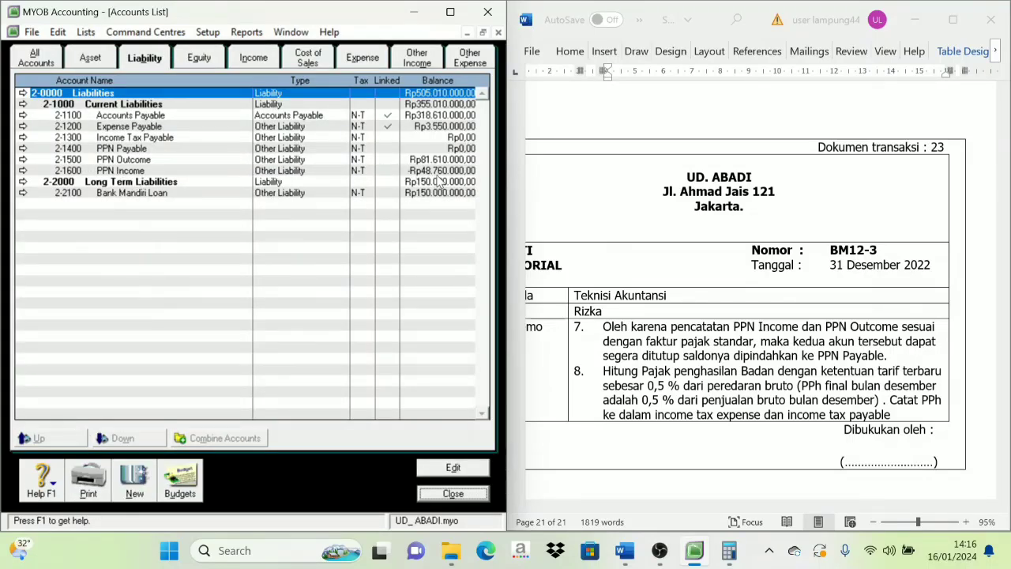
left_click(449, 494)
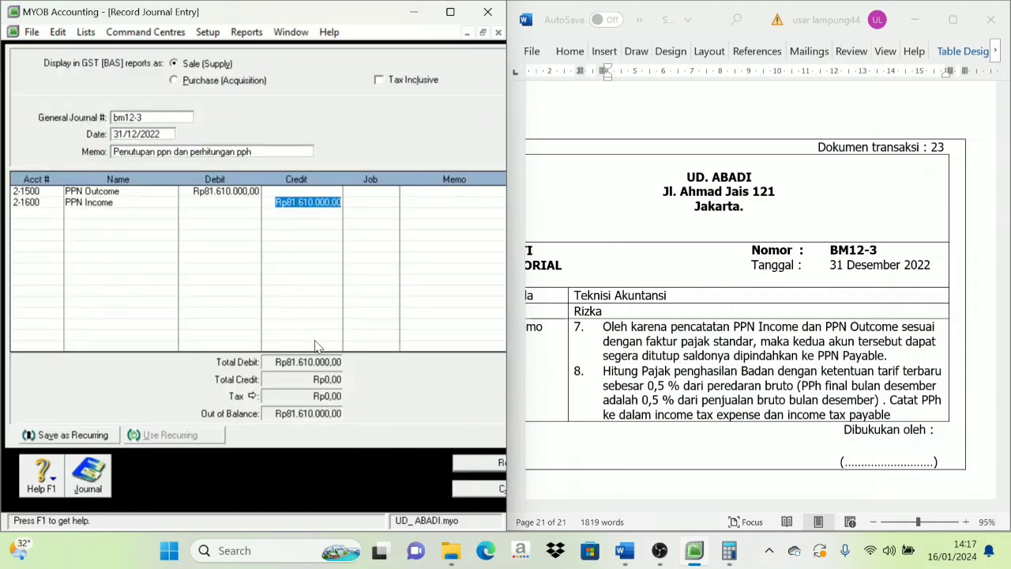
type("45")
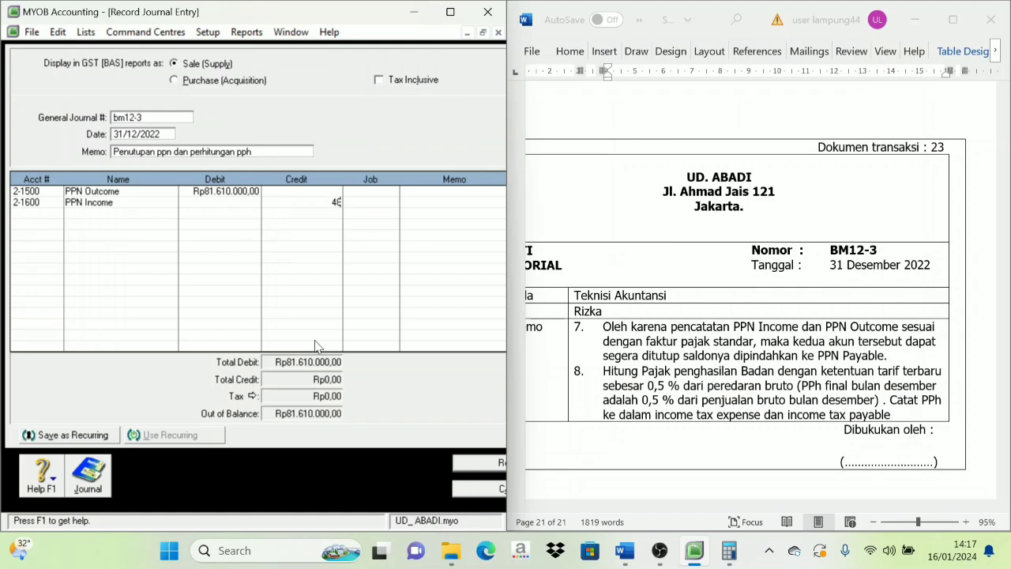
type("8.670.000")
key("Return")
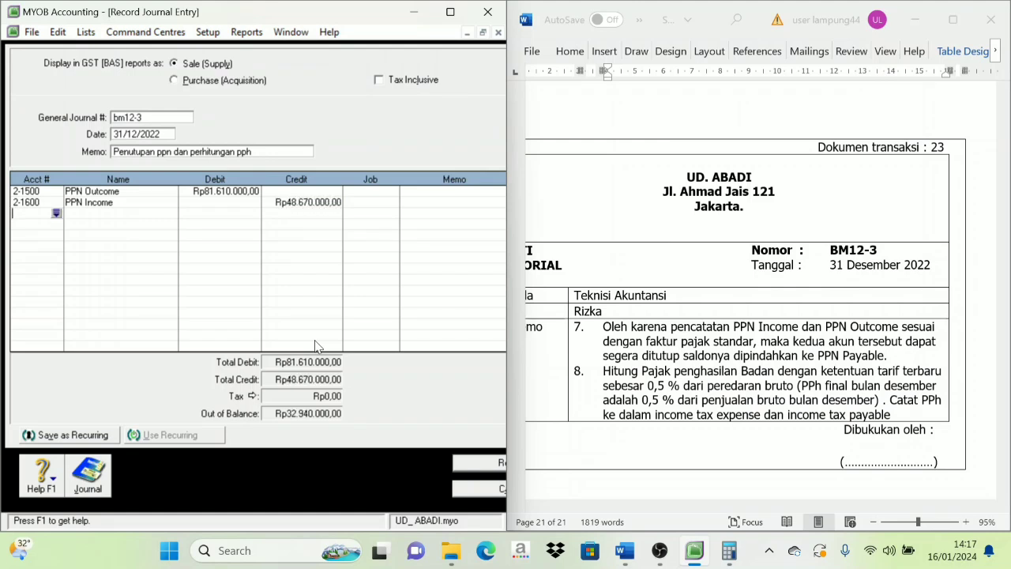
Recheck PPN Income's balance in the accounts list and correct its journal credit to Rp48.760.000
left_click(86, 33)
left_click(90, 51)
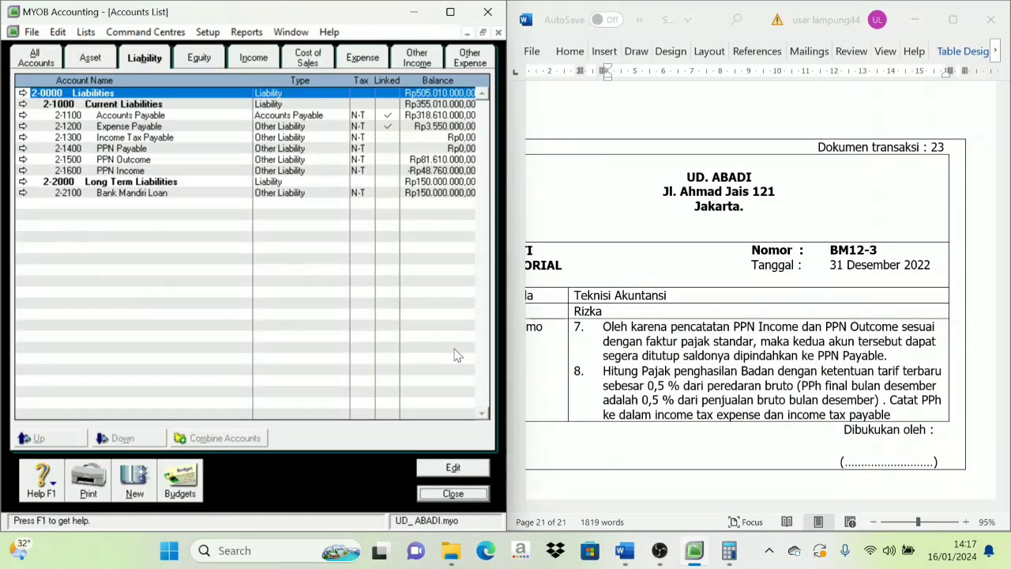
left_click(468, 491)
left_click(294, 202)
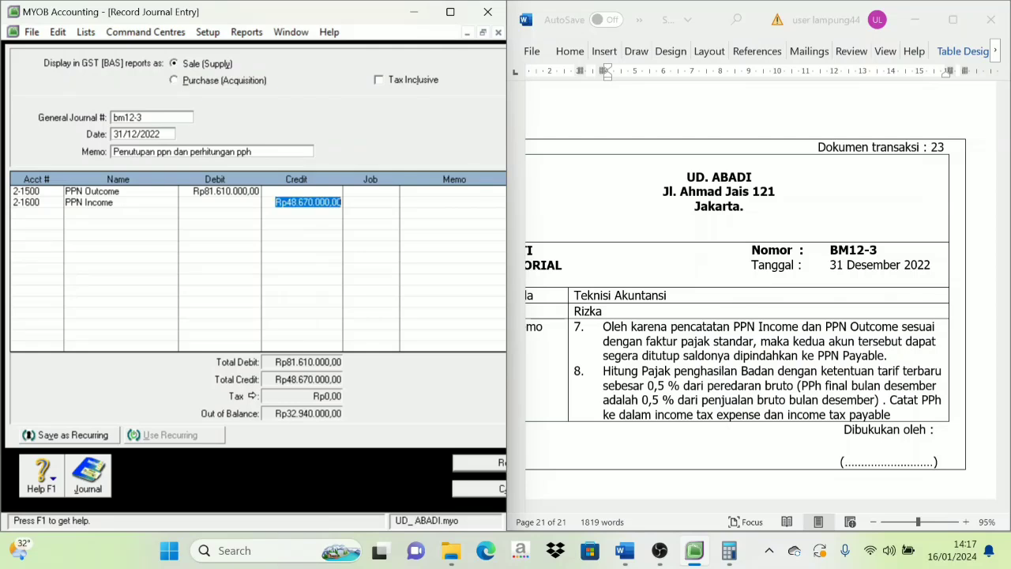
left_click(313, 202)
key("BackSpace")
key("BackSpace")
key("BackSpace")
type("760")
key("Tab")
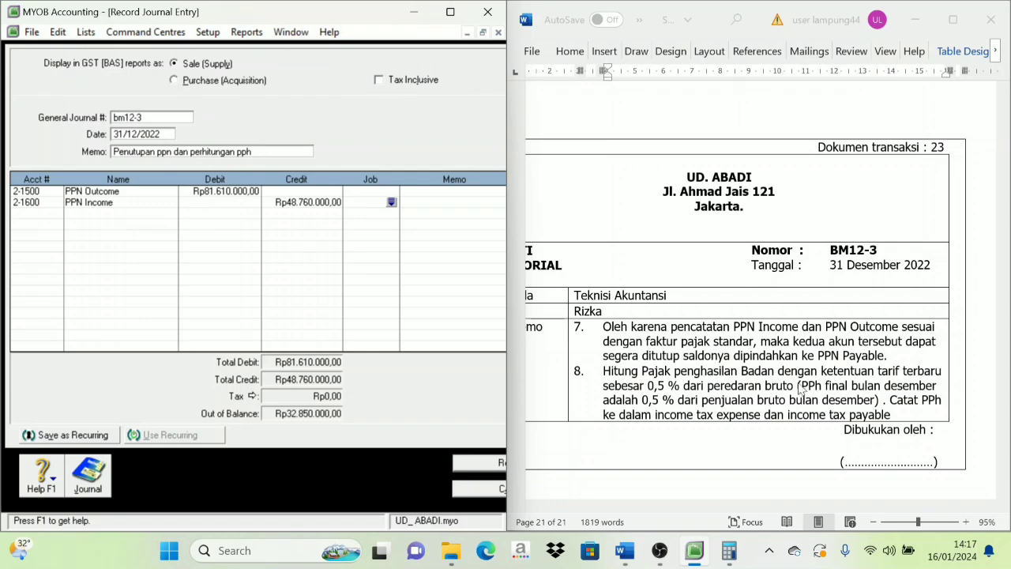
Add PPN Payable (2-1400) as the third journal line with a credit of Rp32.850.000
left_click(47, 215)
left_click(56, 213)
scroll(190, 335, "down", 1)
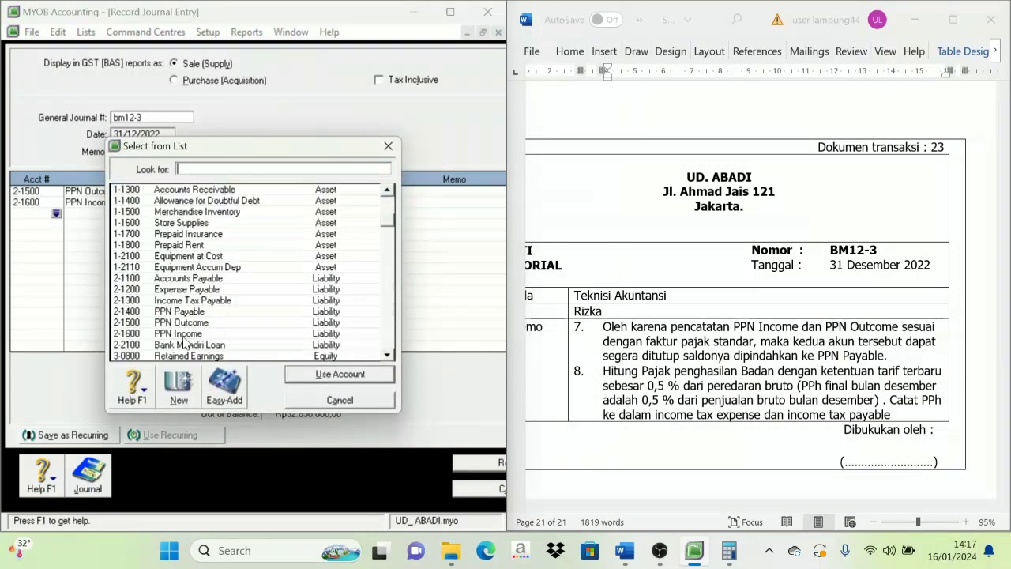
left_click(194, 313)
left_click(324, 376)
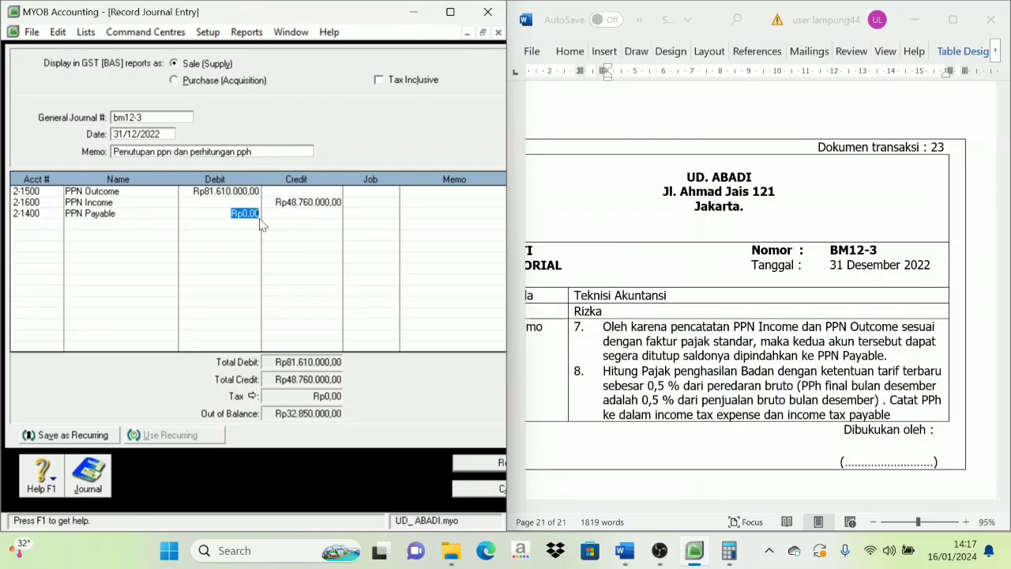
left_click(300, 218)
key("Tab")
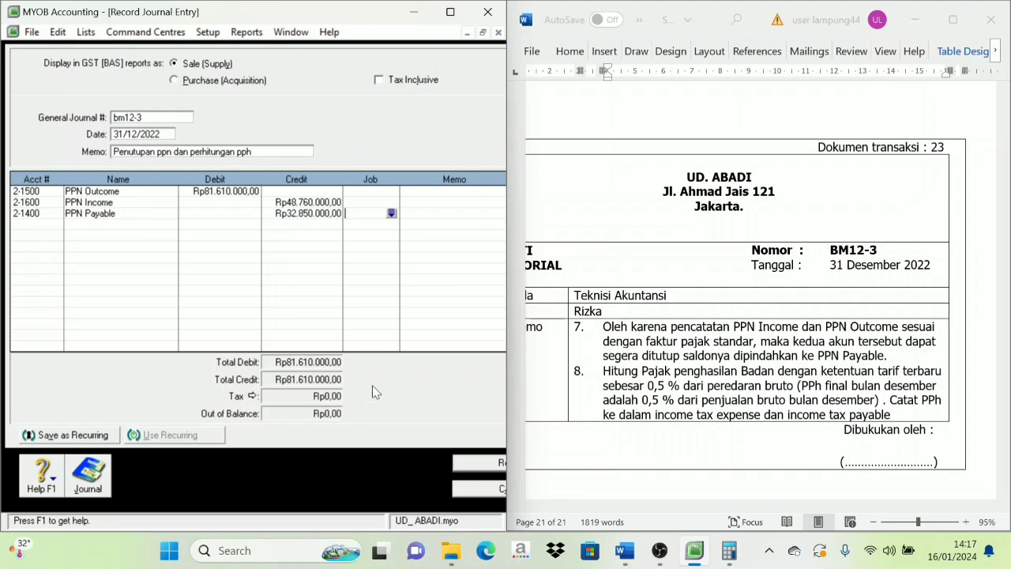
Review the income tax instruction in memo BM12-3 and examine the income account balances in the accounts list
scroll(624, 340, "down", 1)
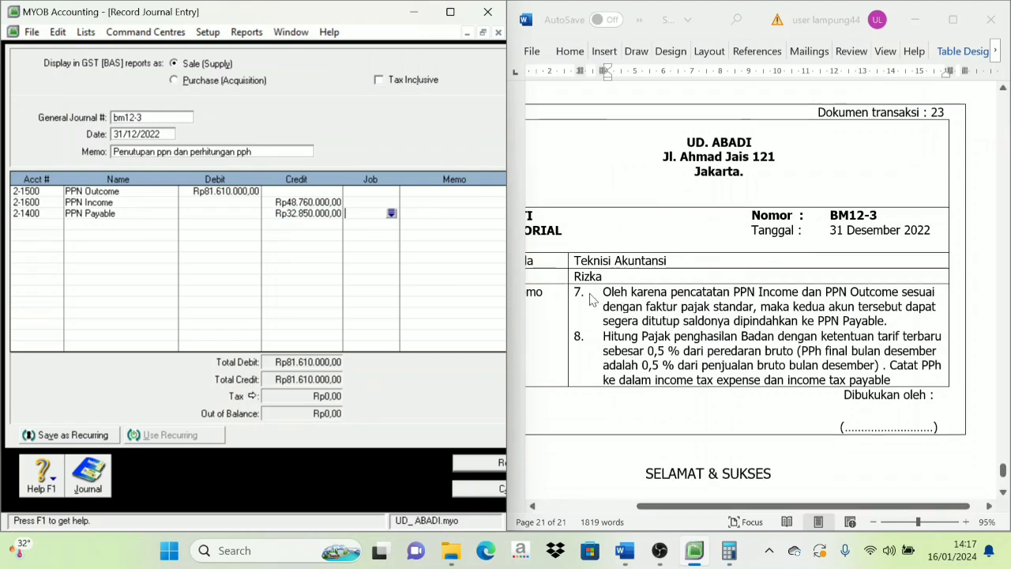
scroll(589, 299, "down", 2)
scroll(586, 300, "down", 2)
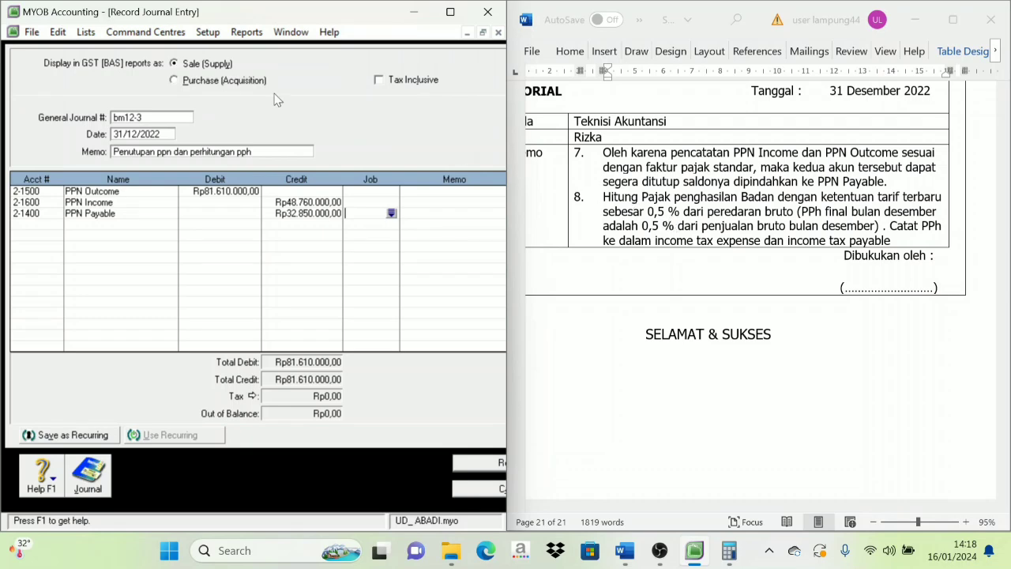
left_click(87, 33)
left_click(107, 51)
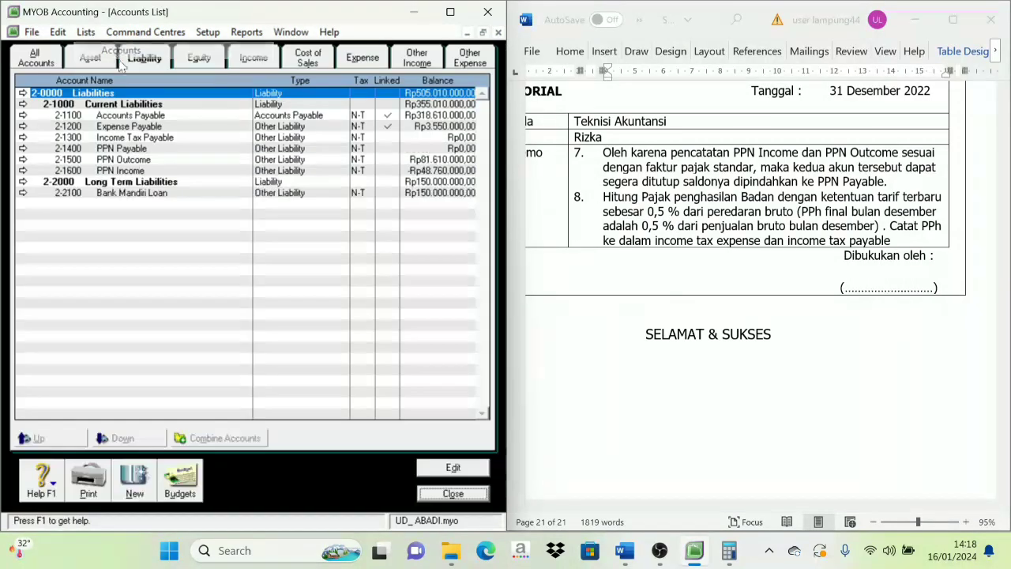
left_click(252, 60)
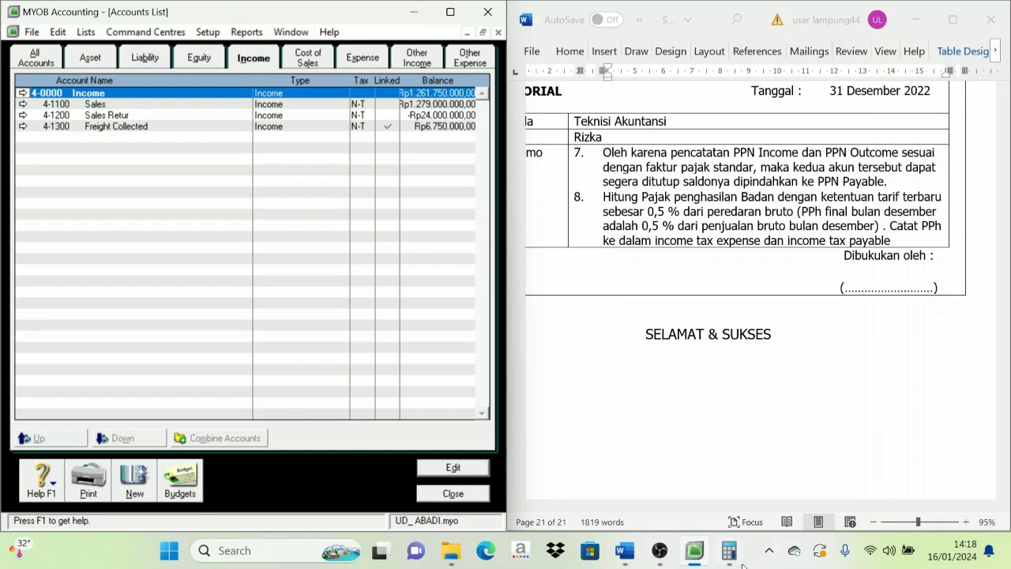
Calculate the December income tax in Calculator by multiplying total income of 1.261.750.000 by 0,005
mouse_move(731, 555)
left_click(708, 527)
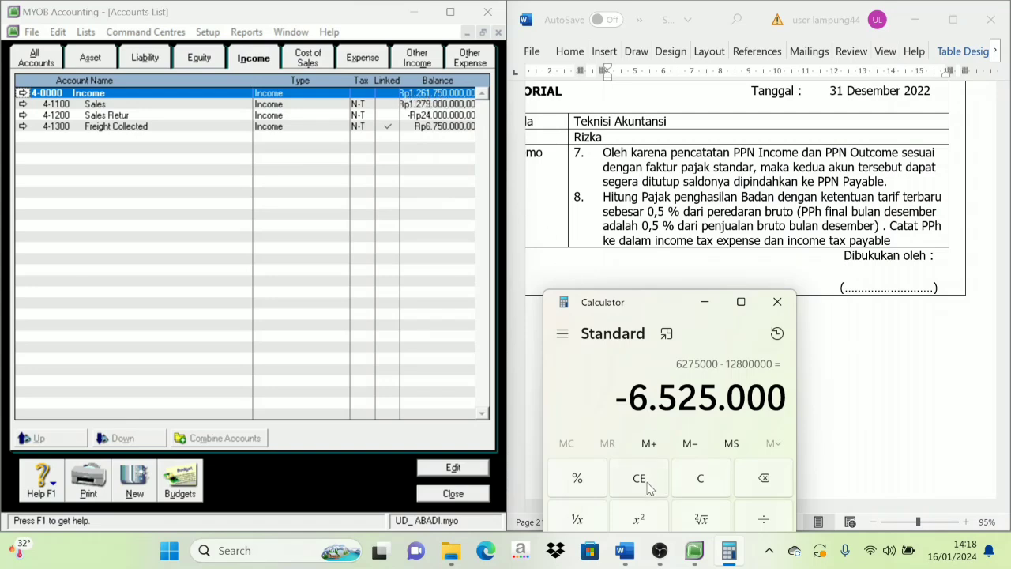
left_click(692, 484)
type("0,5%")
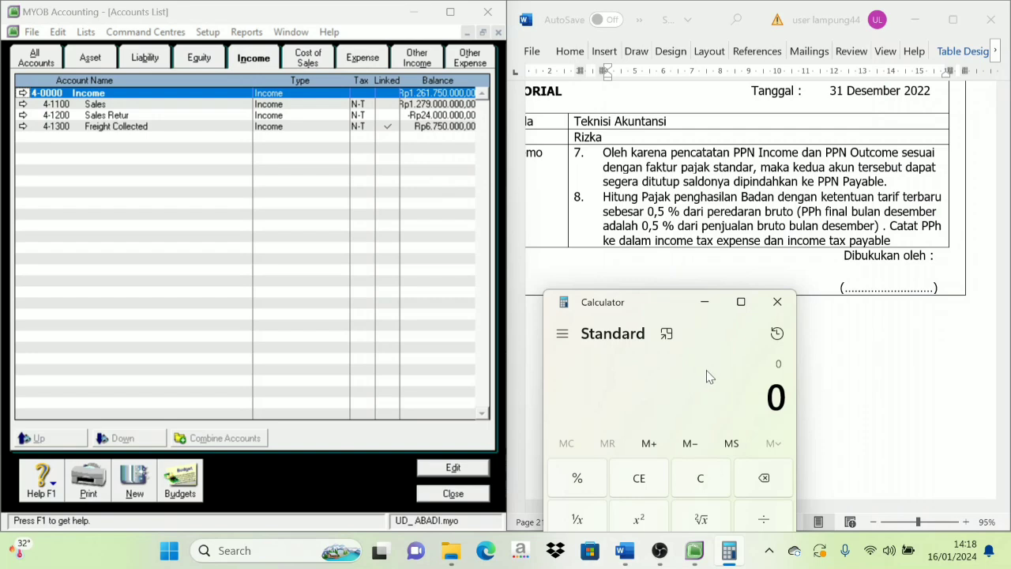
type("1.261.7")
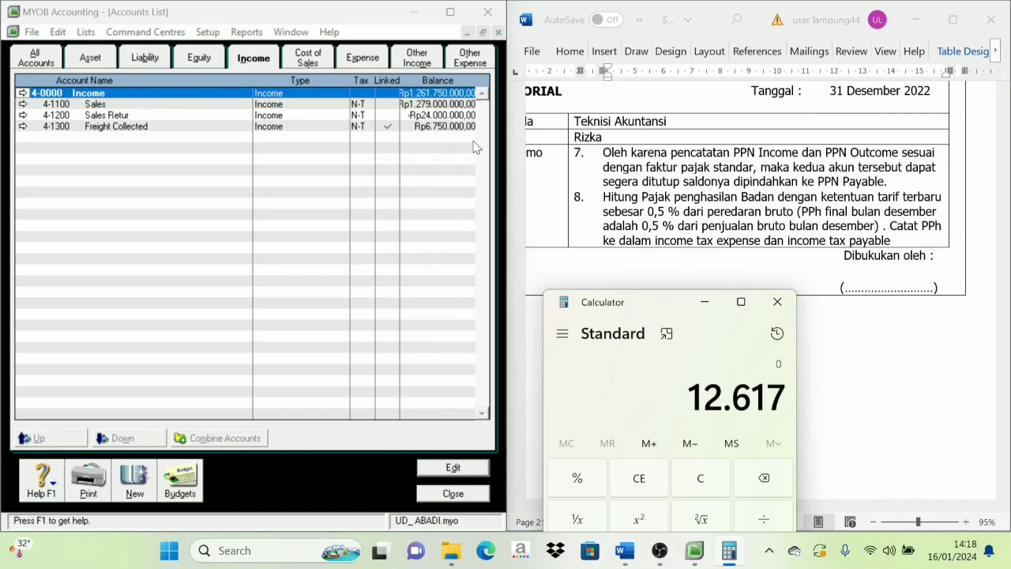
type("50.000")
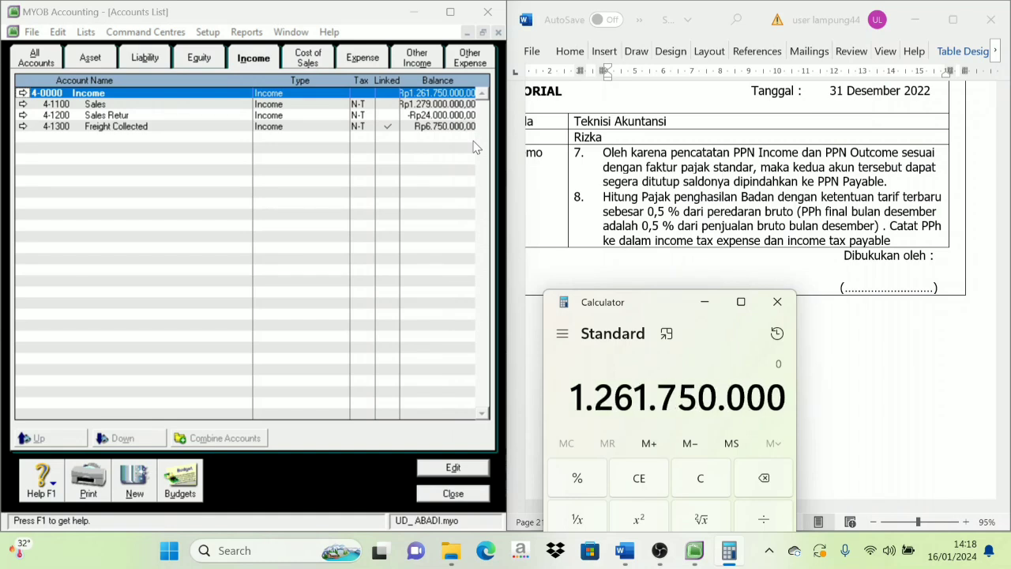
left_click_drag(661, 294, 677, 193)
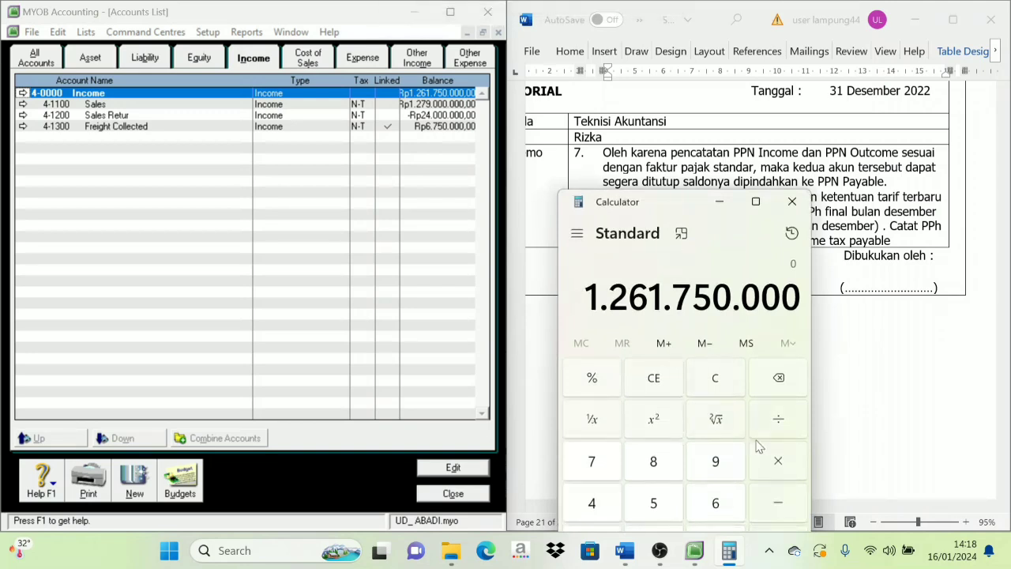
left_click(778, 464)
type("0,005")
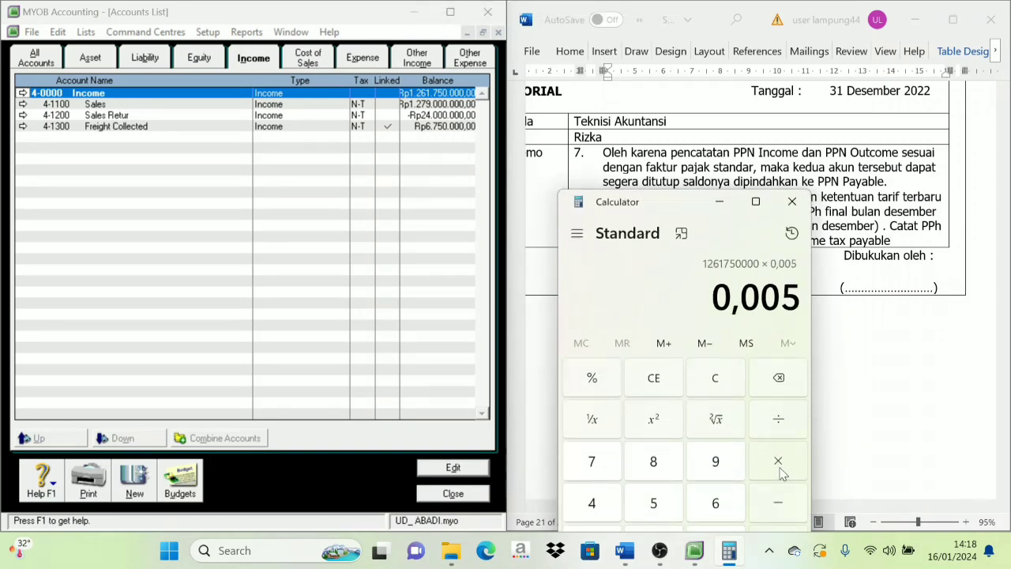
key("Return")
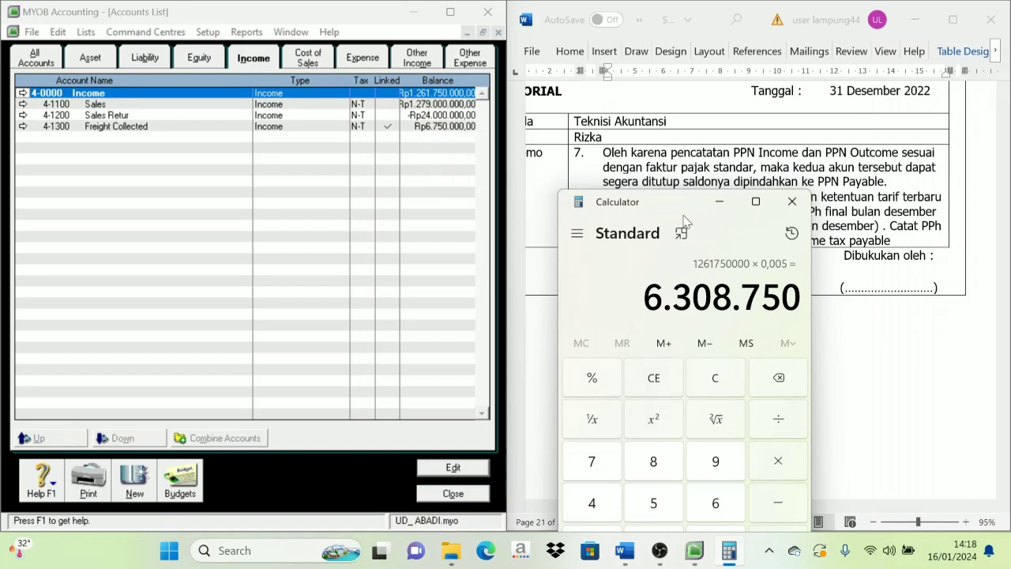
left_click_drag(684, 204, 803, 310)
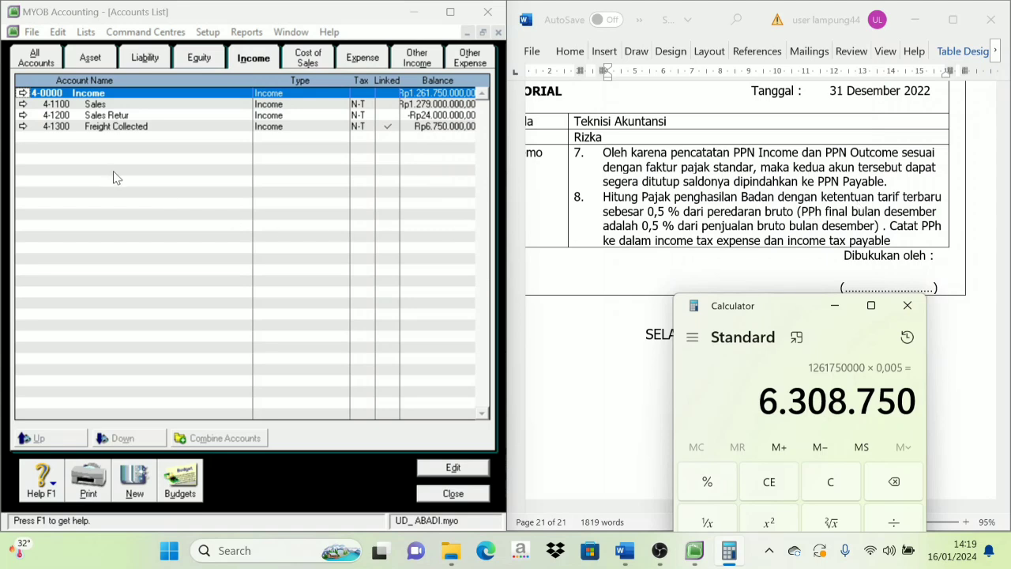
Return to the journal entry and add Income Tax Expense (9-1300) with a debit of Rp6.308.750
left_click(450, 494)
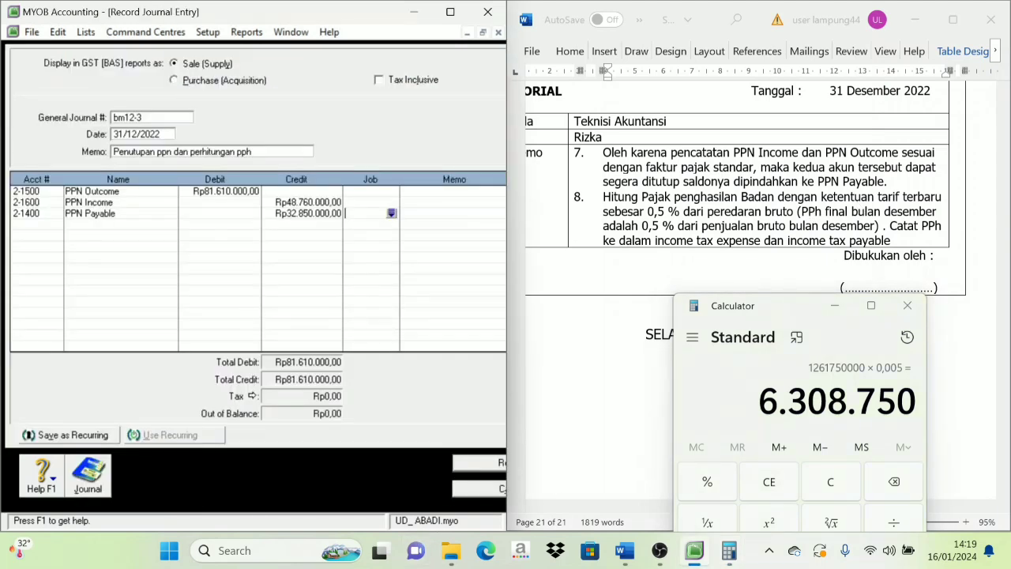
left_click(51, 230)
left_click(56, 225)
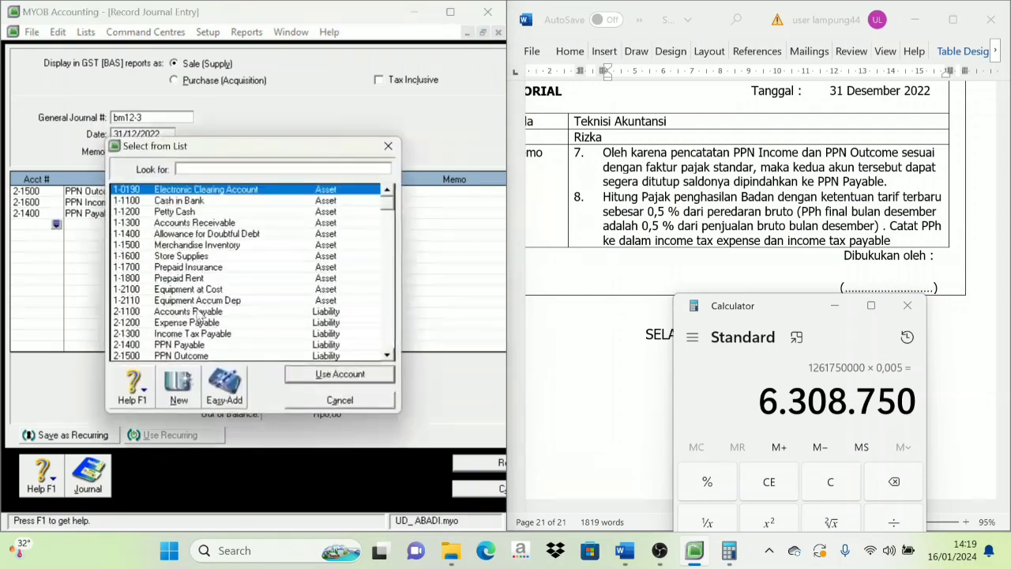
scroll(214, 351, "down", 15)
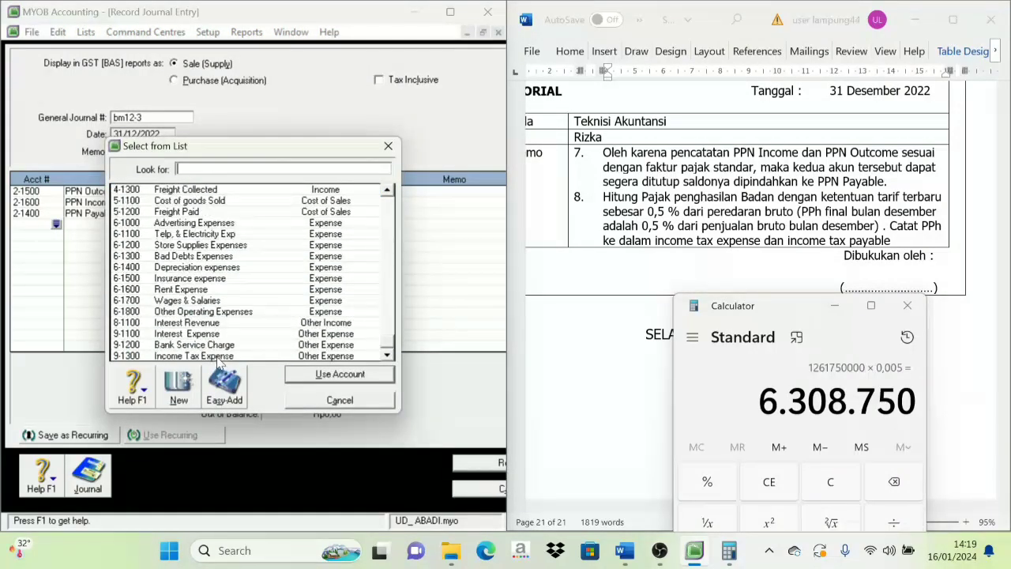
left_click(218, 356)
left_click(338, 375)
type("6308")
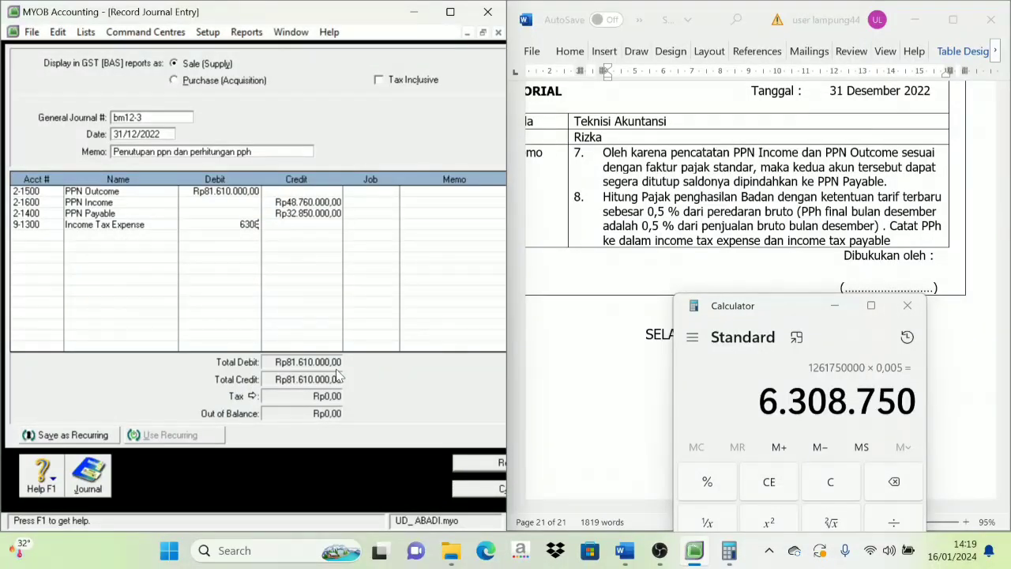
type("750000")
key("BackSpace")
key("BackSpace")
key("BackSpace")
key("Tab")
Add Income Tax Payable (2-1300) with a credit of Rp6.308.750 and record the bm12-3 journal entry
left_click(38, 239)
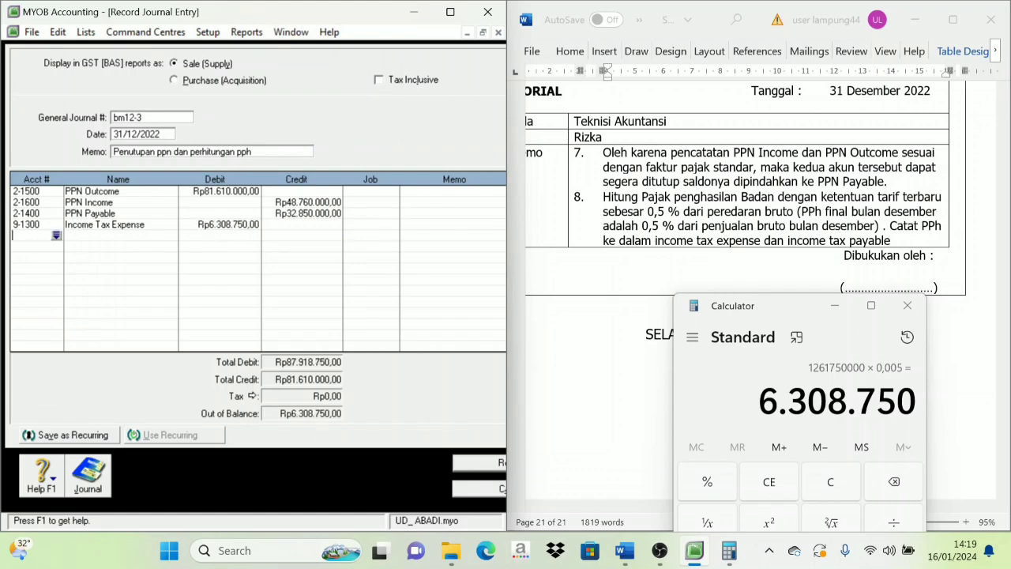
left_click(56, 235)
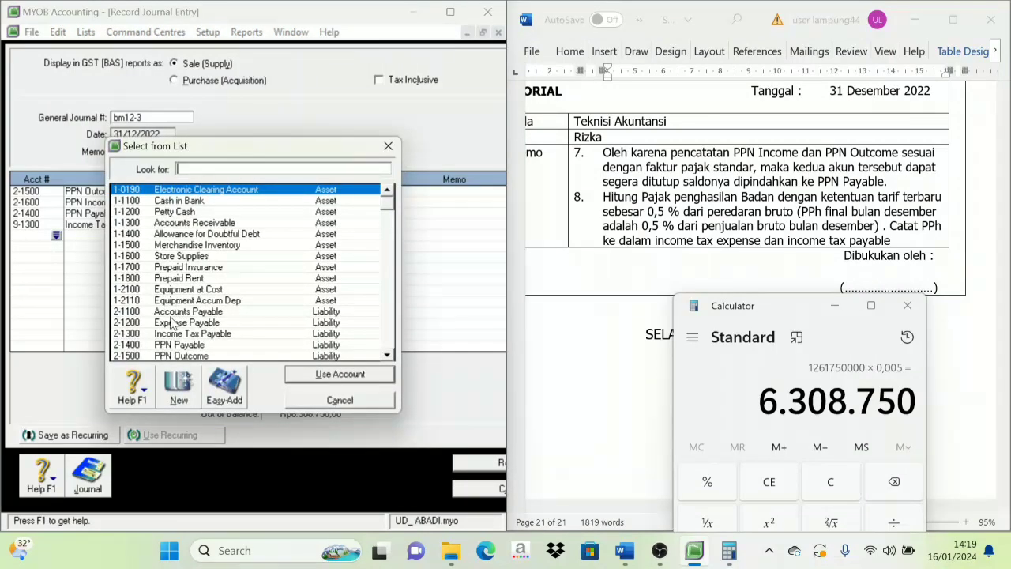
left_click(192, 333)
left_click(324, 375)
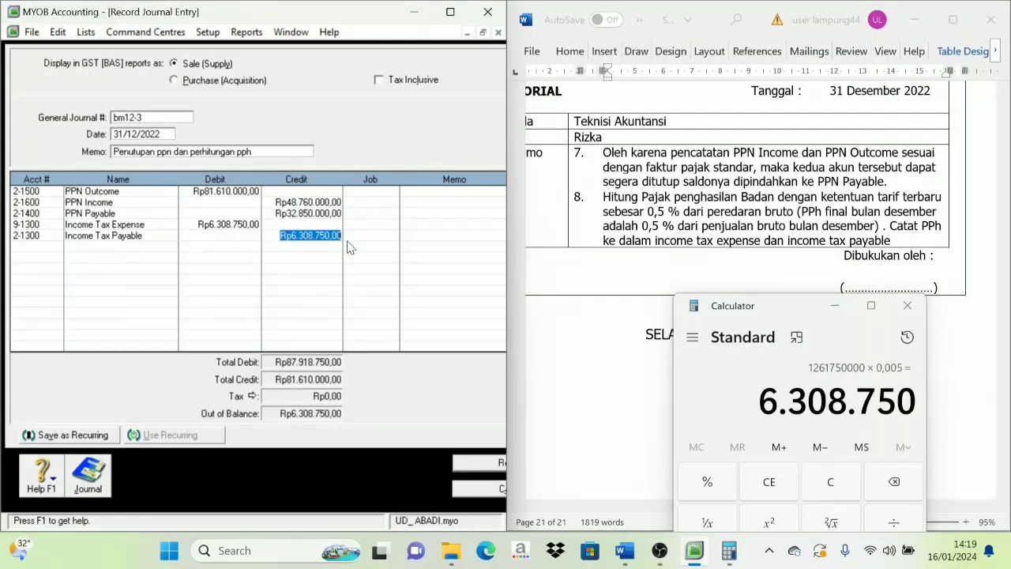
key("Tab")
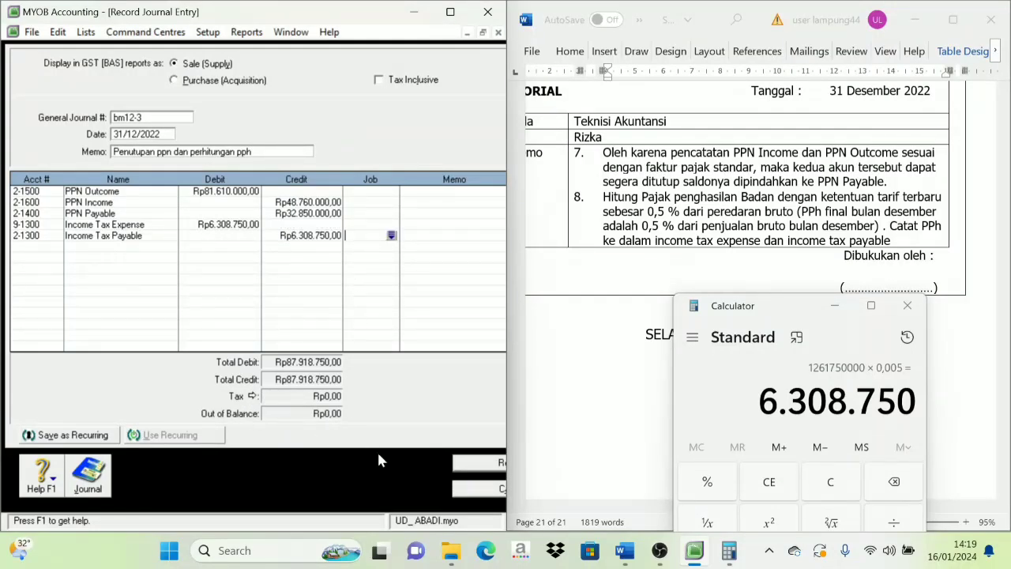
left_click(488, 464)
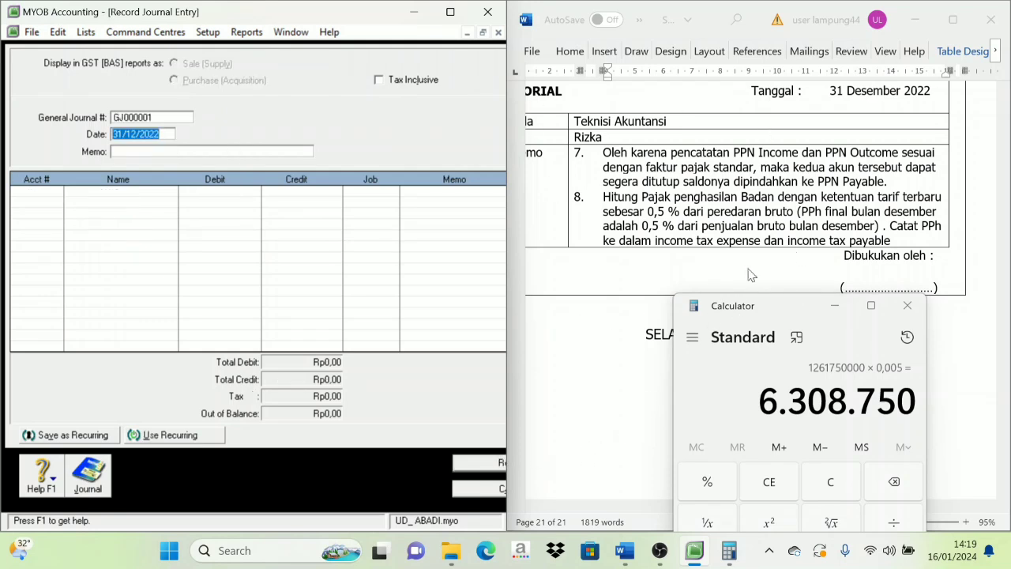
left_click(834, 306)
scroll(817, 469, "up", 2)
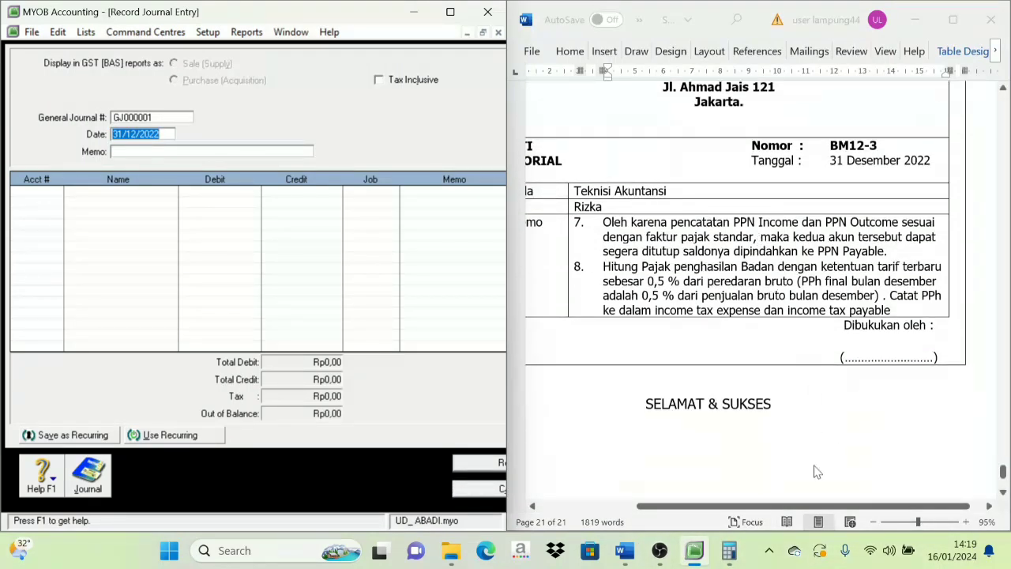
Maximize the accounting window and close the blank journal entry to return to the Accounts command centre
left_click_drag(812, 506, 757, 506)
scroll(510, 192, "up", 6)
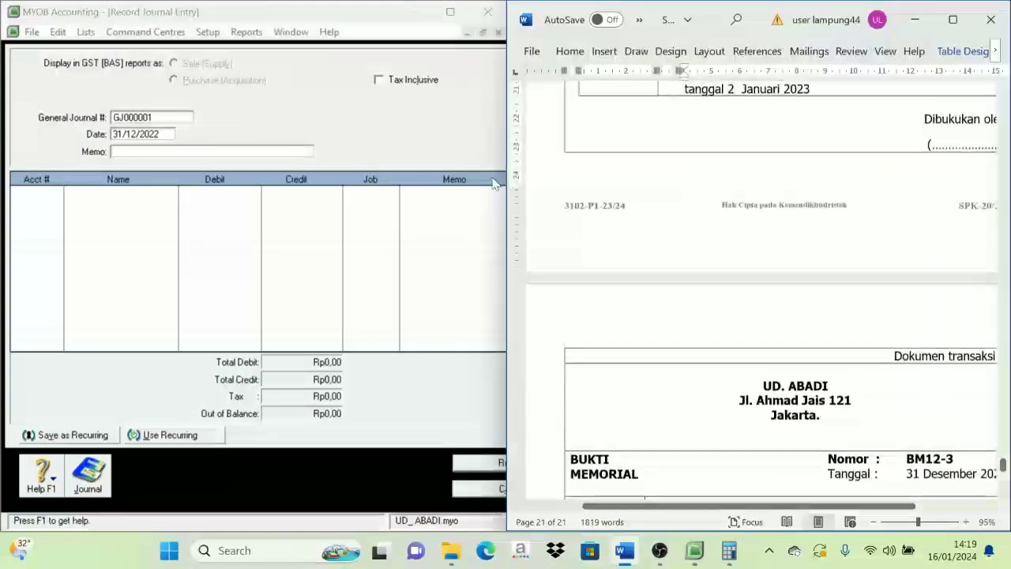
scroll(553, 228, "up", 1)
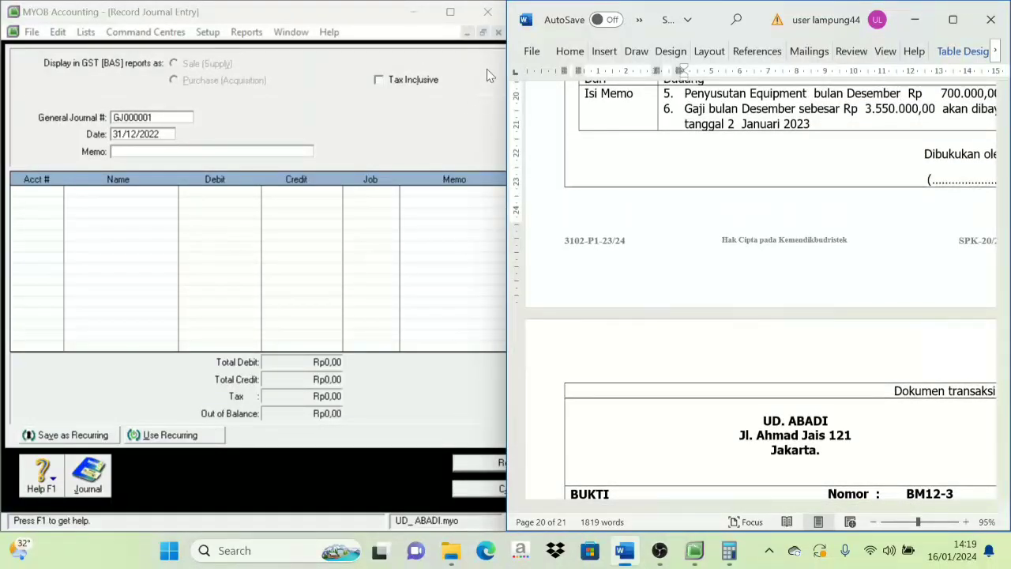
left_click(450, 12)
left_click(553, 495)
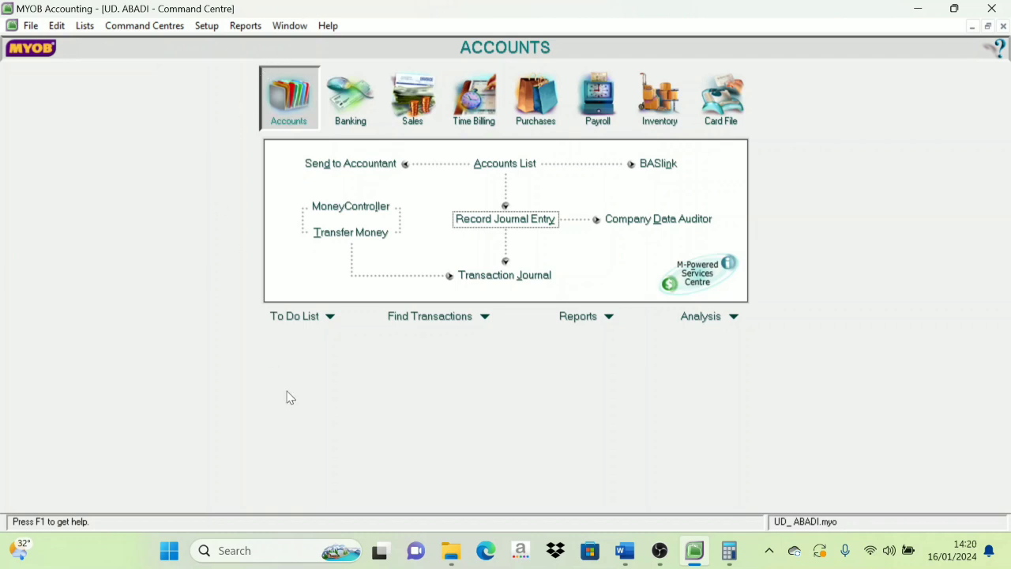
Display the Trial Balance report for the 13th Period of FY 2022 and review it down to the totals
left_click(582, 317)
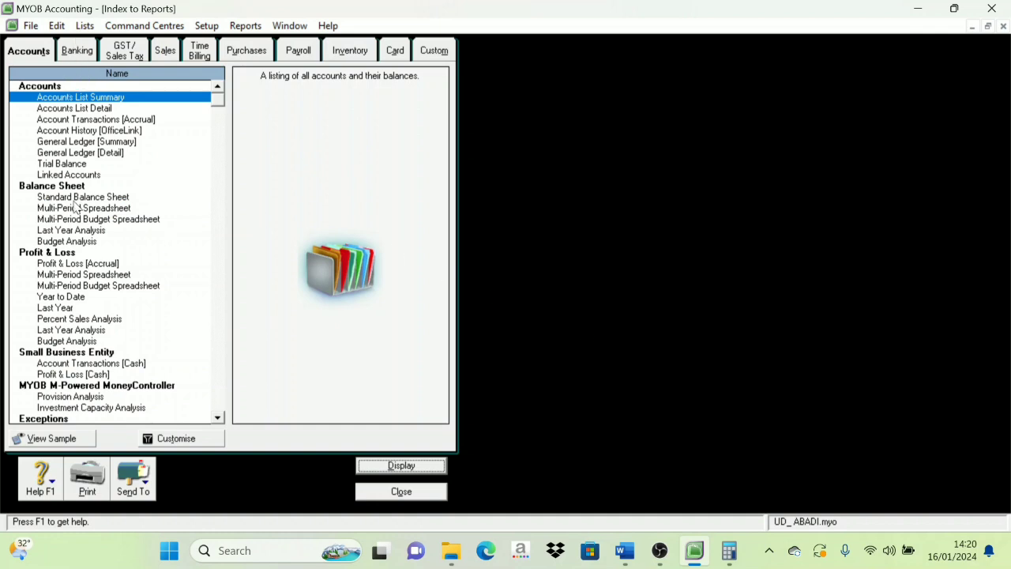
double_click(72, 164)
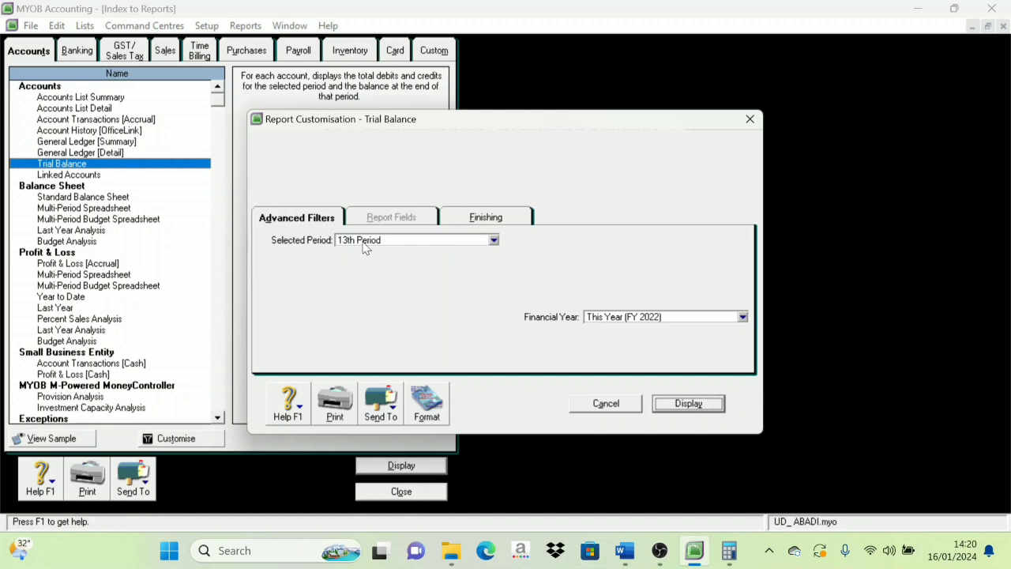
left_click(365, 242)
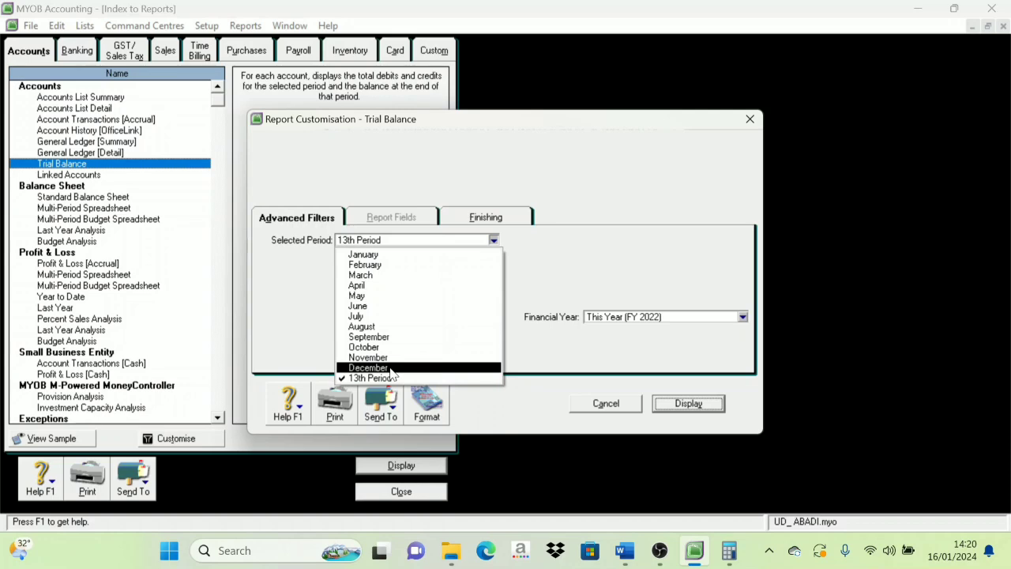
left_click(451, 169)
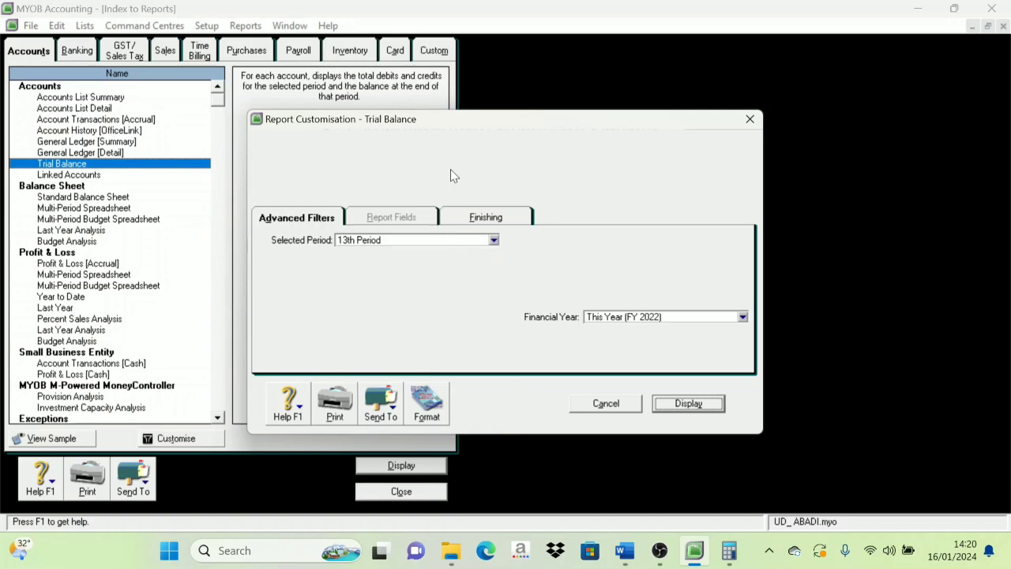
left_click(706, 404)
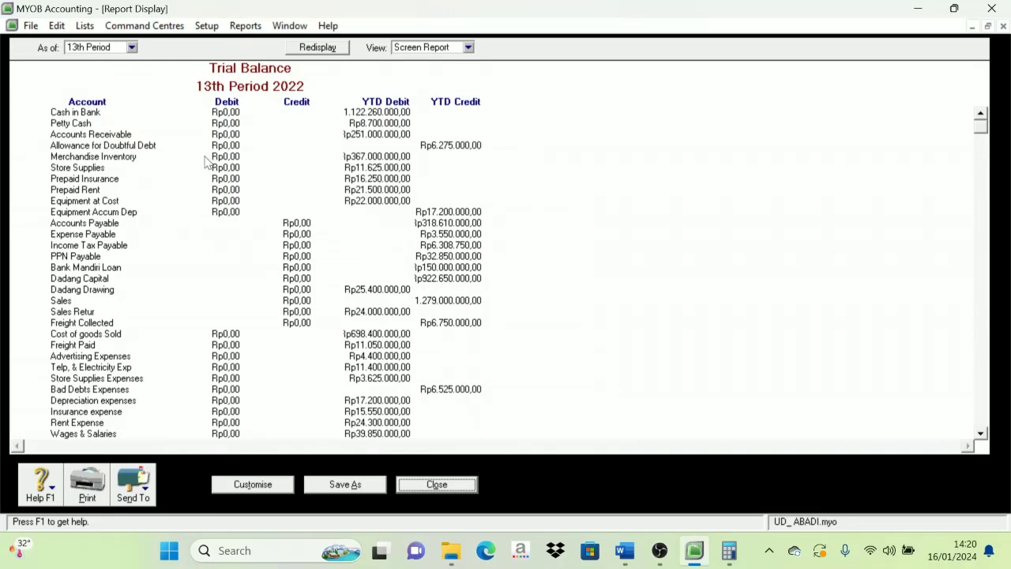
scroll(213, 173, "down", 3)
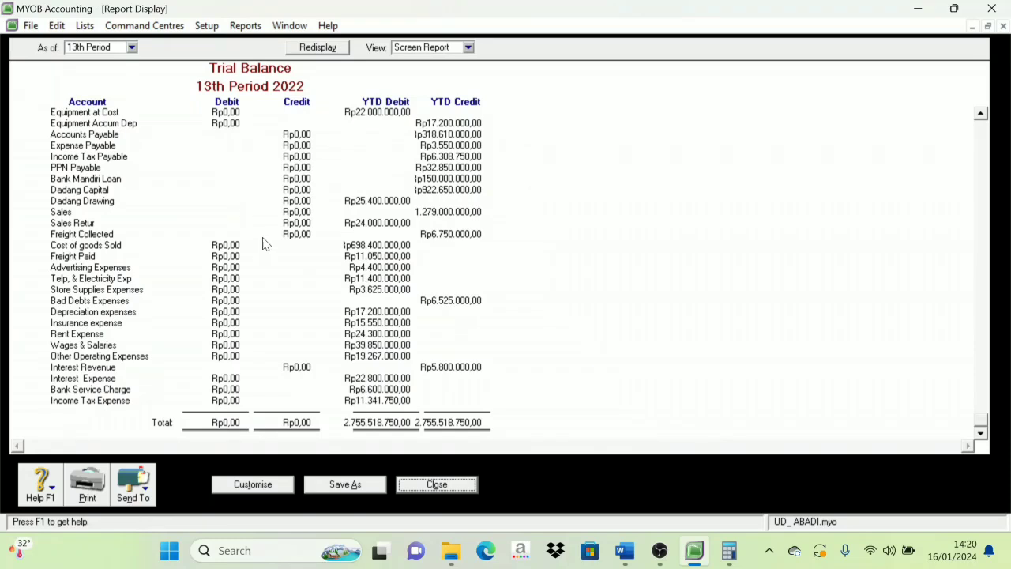
scroll(266, 251, "up", 3)
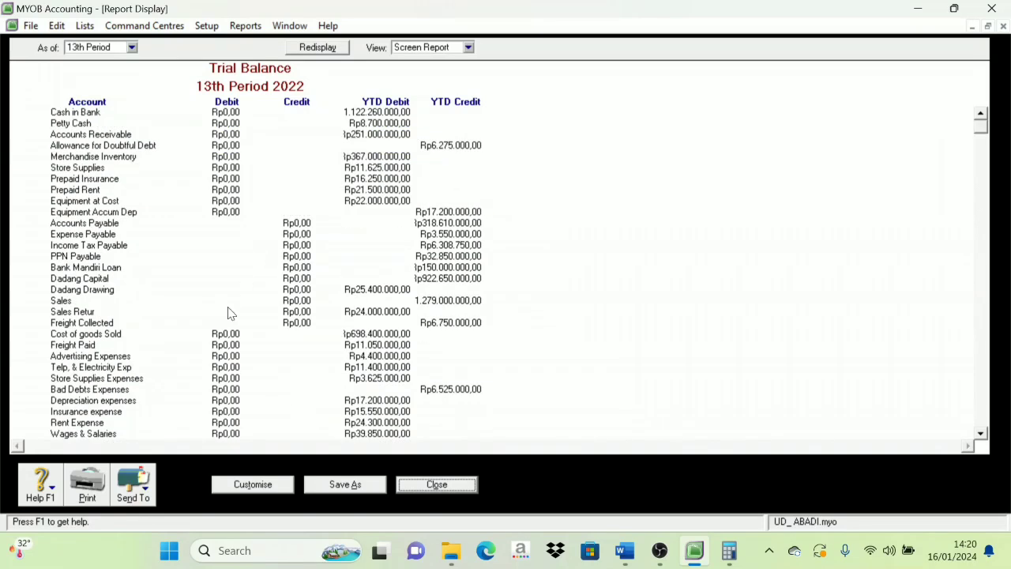
Export the report as a PDF named Trial Balance in the TUTORIAL folder, replacing the existing file, and close the report
left_click(148, 495)
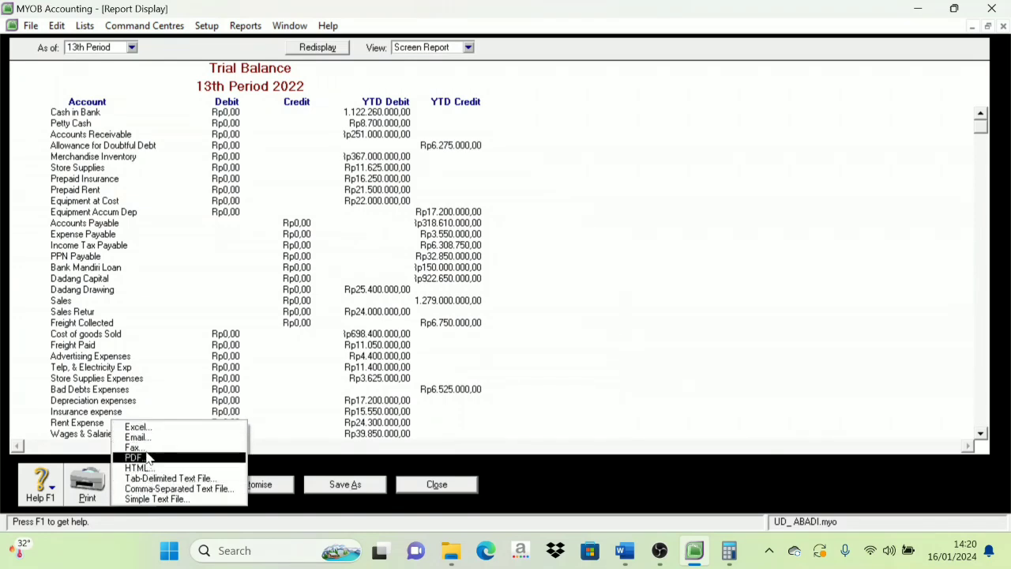
left_click(146, 457)
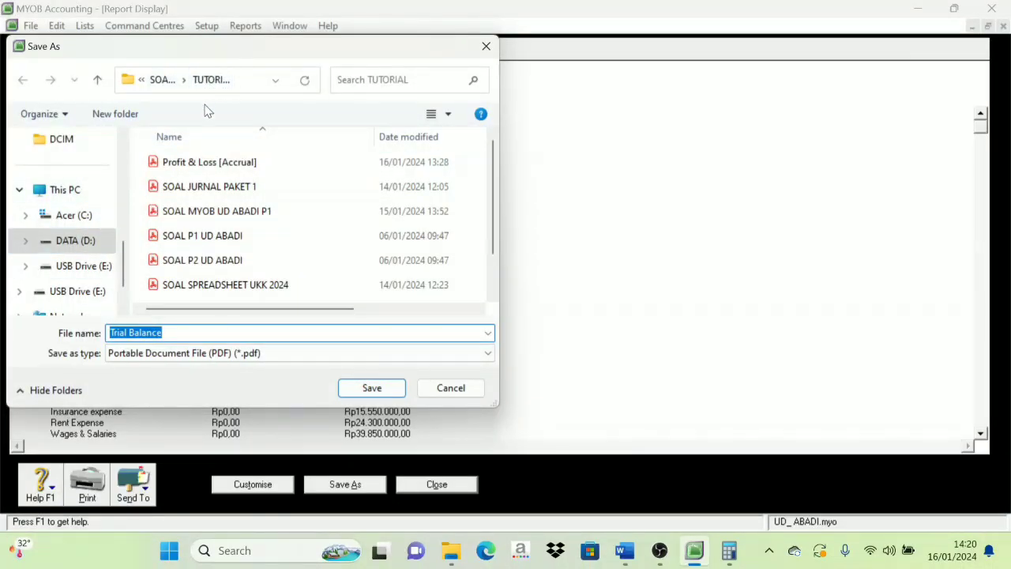
left_click(385, 390)
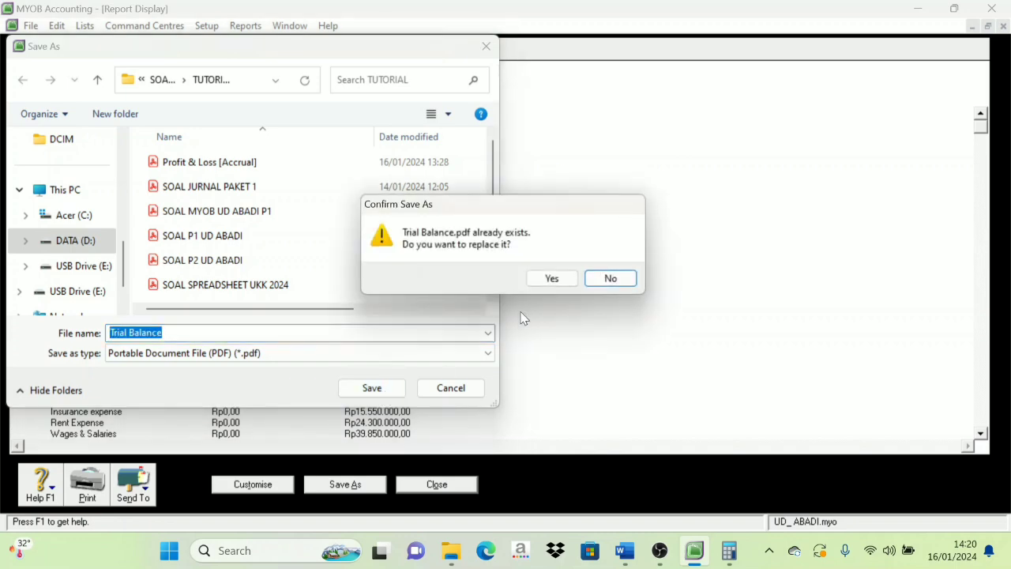
left_click(552, 278)
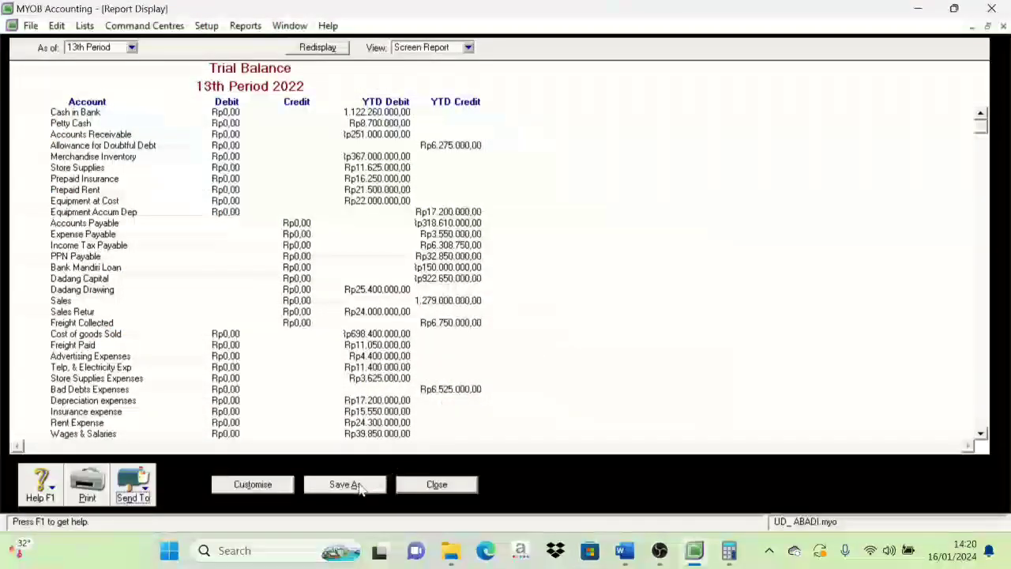
left_click(437, 484)
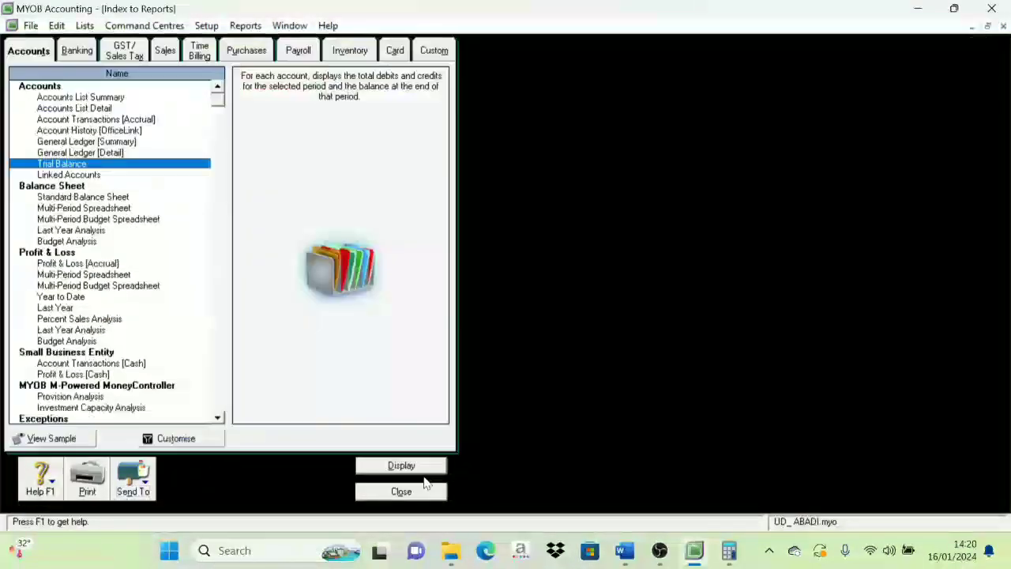
Display the Profit & Loss [Accrual] report from November to 13th Period of FY 2022 and review it down to net profit
left_click(64, 265)
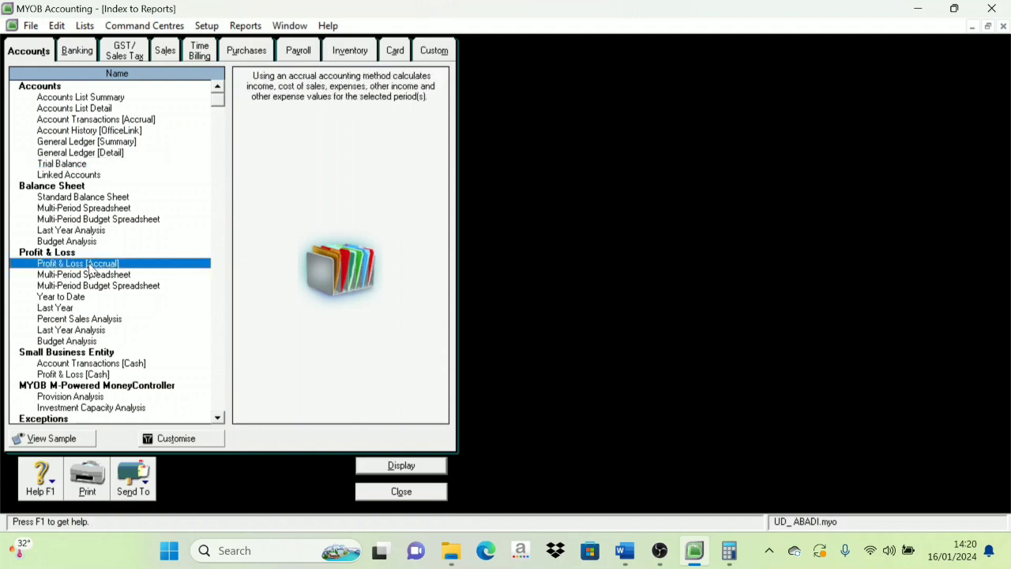
double_click(90, 265)
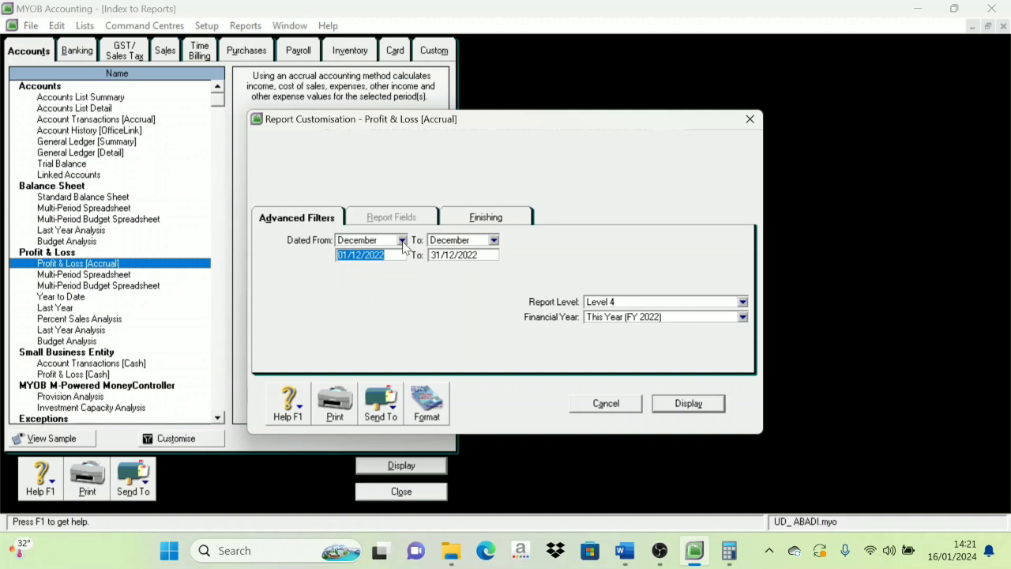
left_click(402, 240)
left_click(365, 361)
left_click(493, 241)
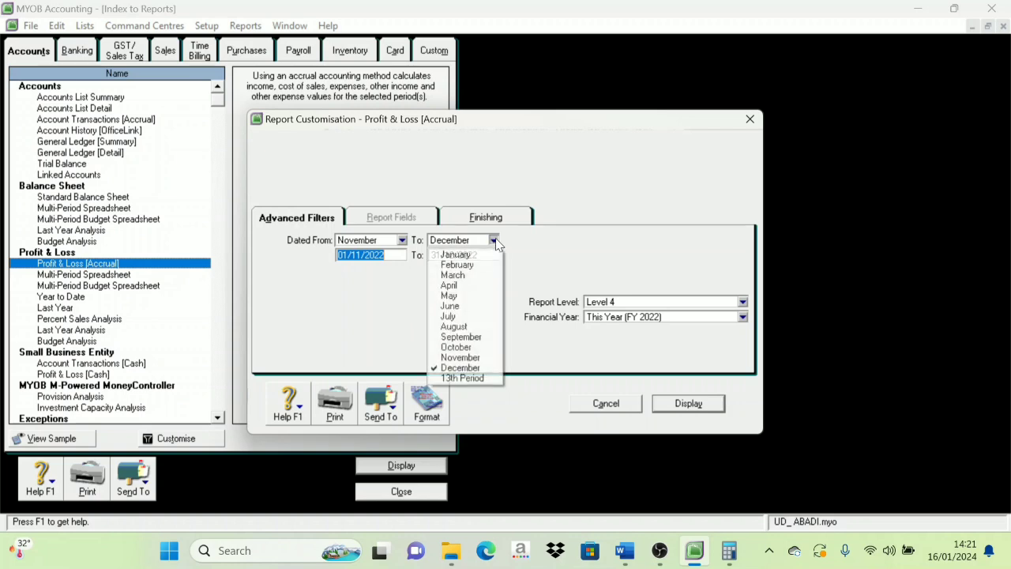
left_click(462, 378)
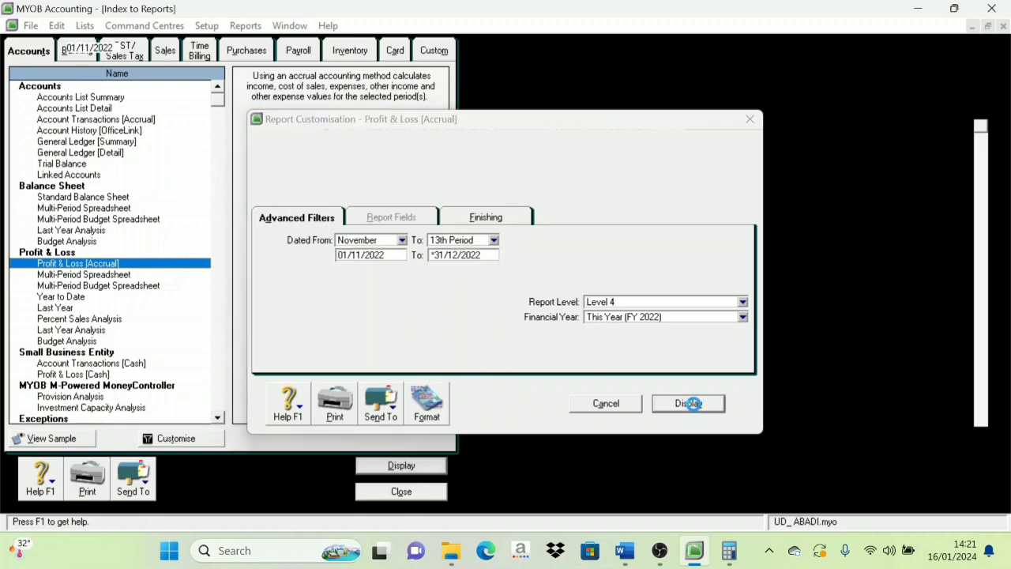
left_click(688, 403)
scroll(354, 302, "down", 1)
scroll(354, 304, "down", 2)
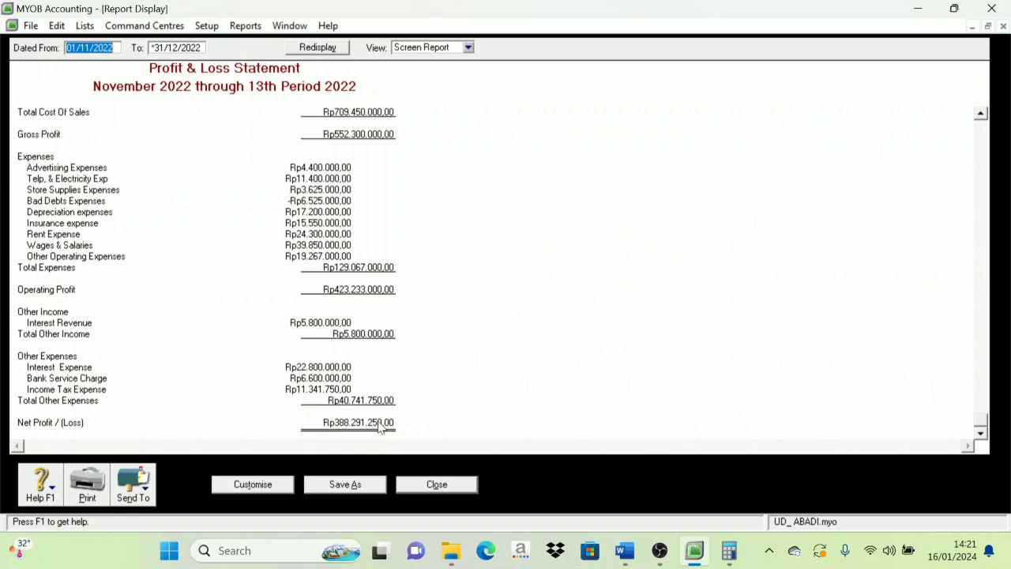
Export the report as a PDF named Profit & Loss [Accrual], replacing the existing file, and close the report
left_click(147, 491)
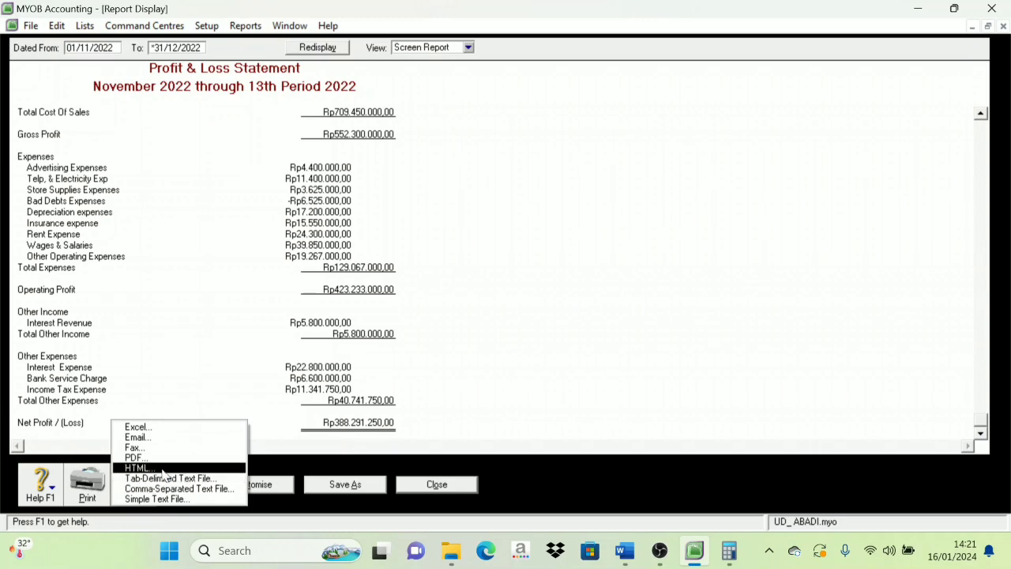
left_click(156, 463)
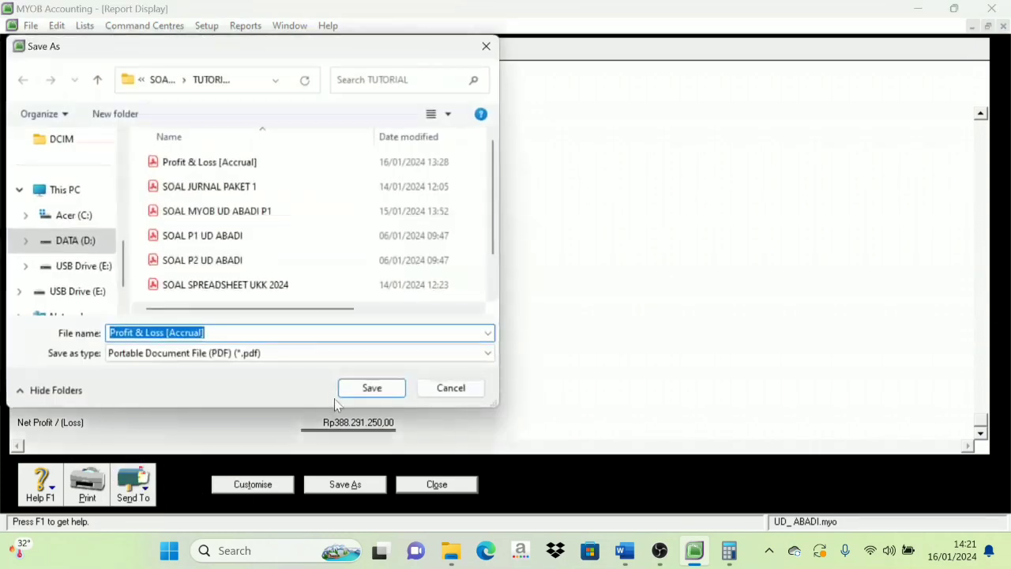
left_click(365, 389)
left_click(551, 278)
left_click(430, 484)
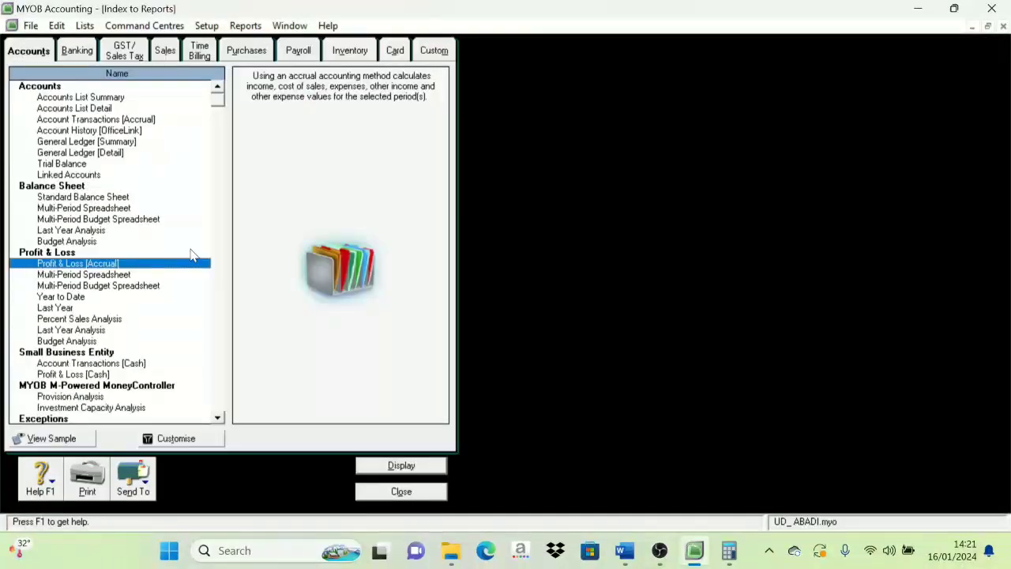
Display the Statement of Cash Flow banking report for November through 13th Period 2022
left_click(76, 46)
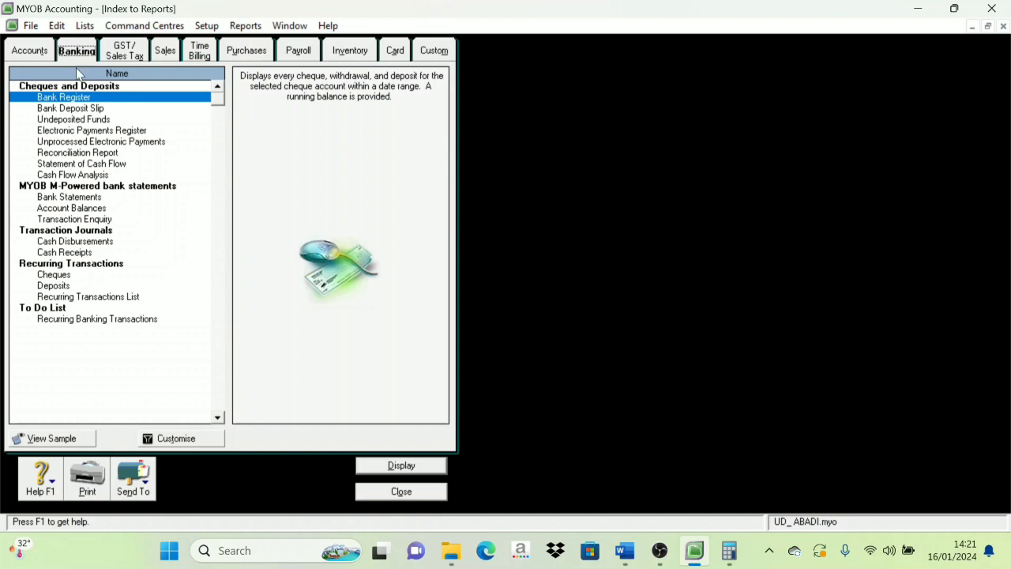
double_click(79, 164)
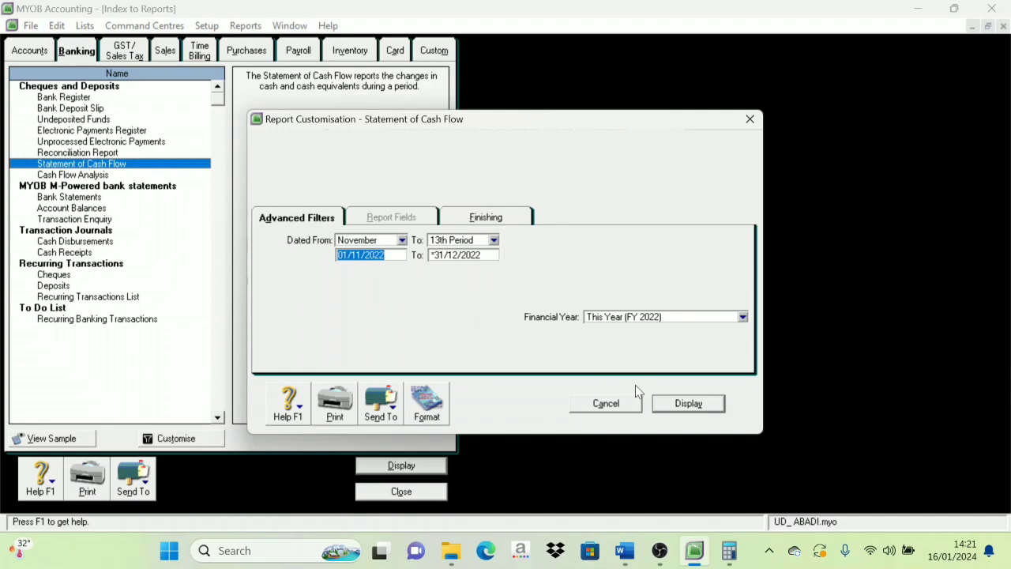
left_click(700, 404)
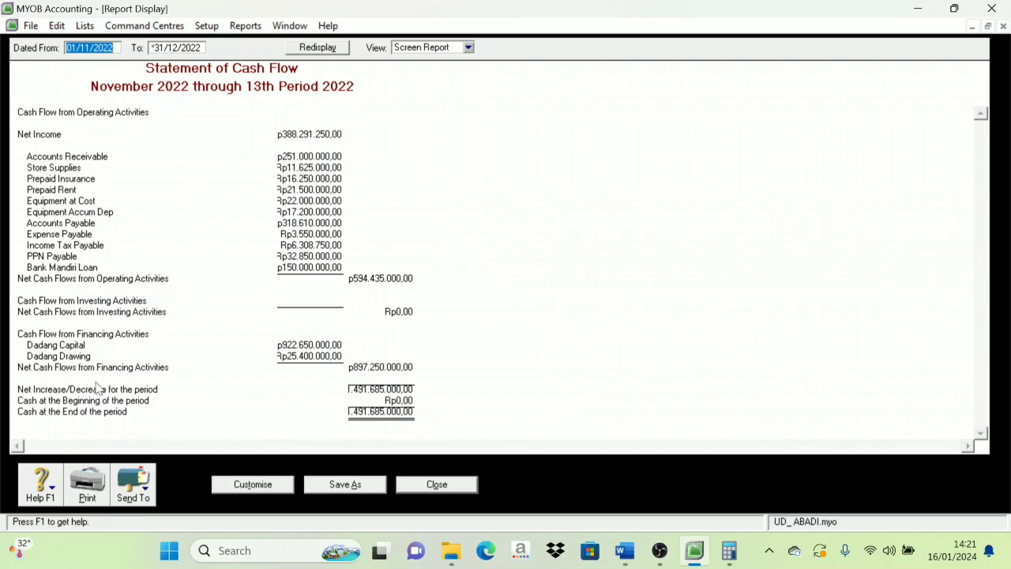
Export the report as a PDF named Statement of Cash Flow, replacing the existing file, and close the report and the report index
left_click(150, 493)
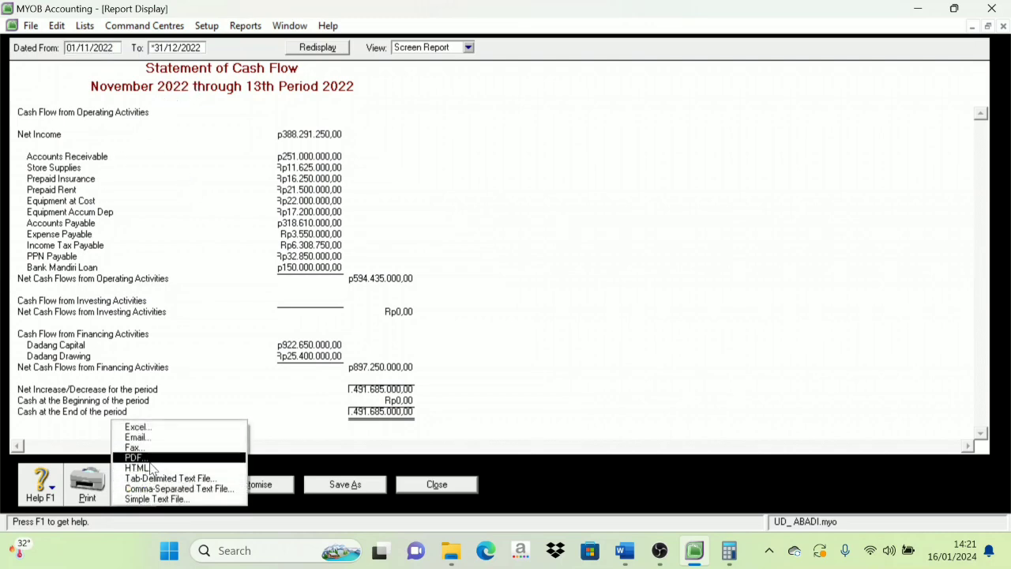
left_click(186, 464)
left_click(371, 387)
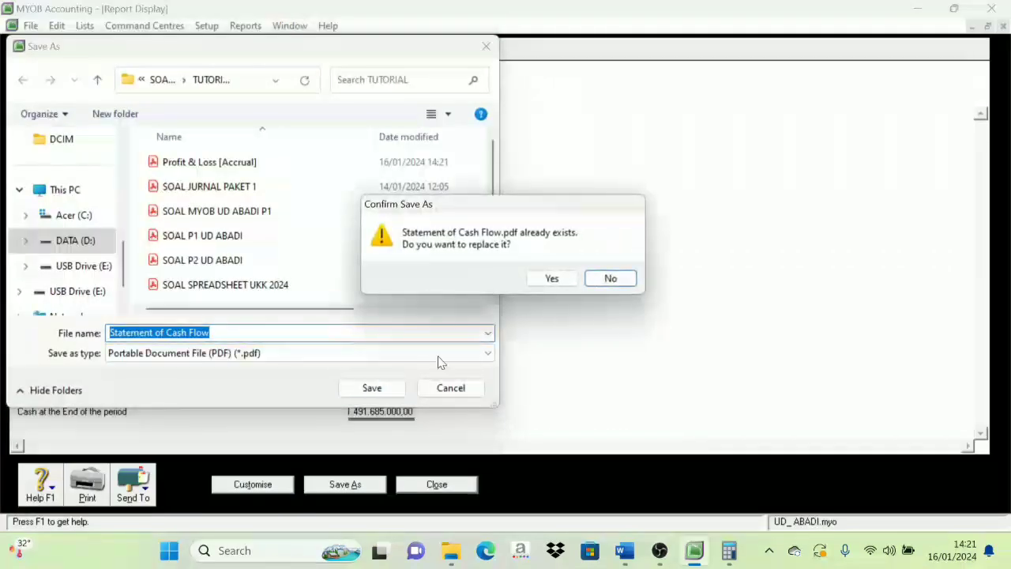
left_click(553, 277)
left_click(437, 484)
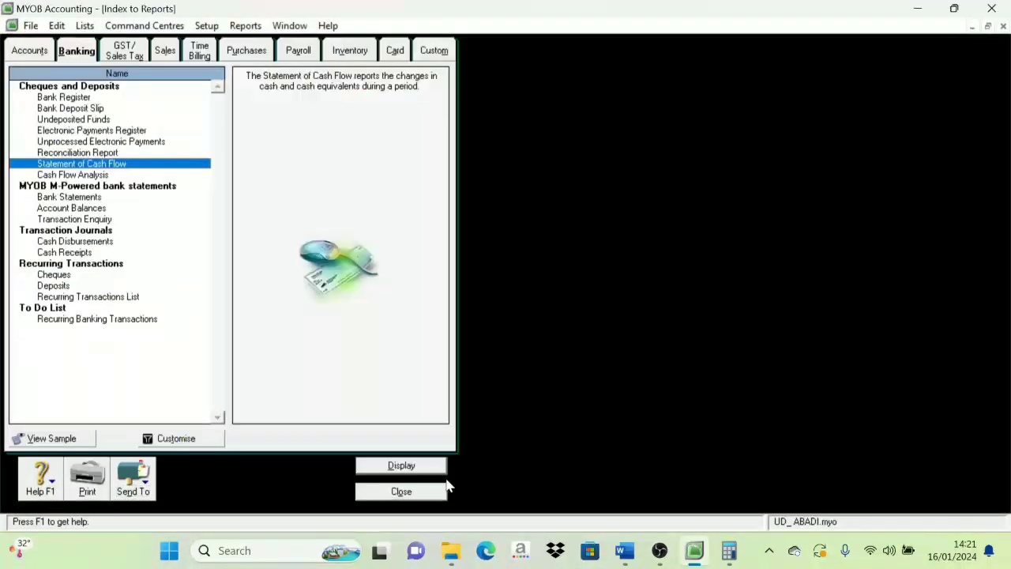
left_click(419, 491)
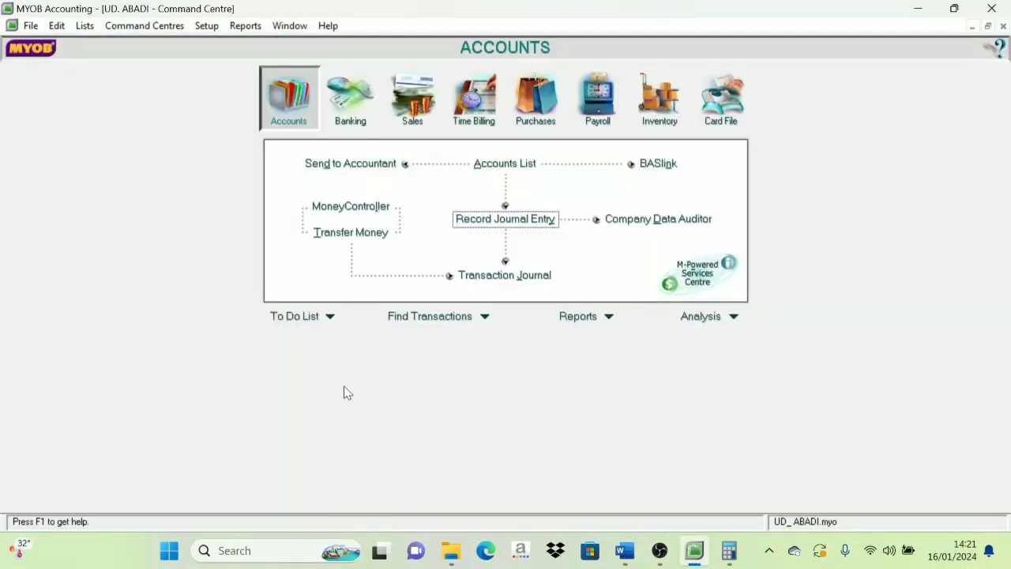